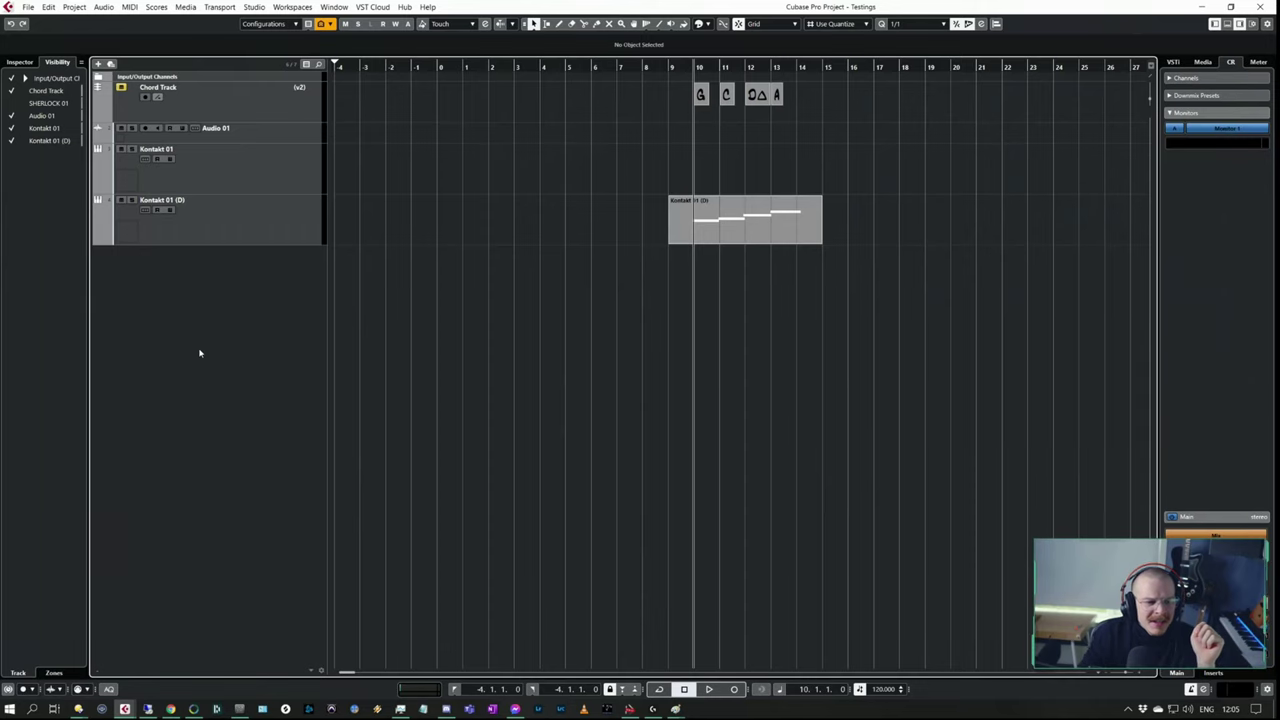
- Right-click the empty track list area to bring up the Add Track menu
{"action": "right_click", "coordinate": [199, 337]}
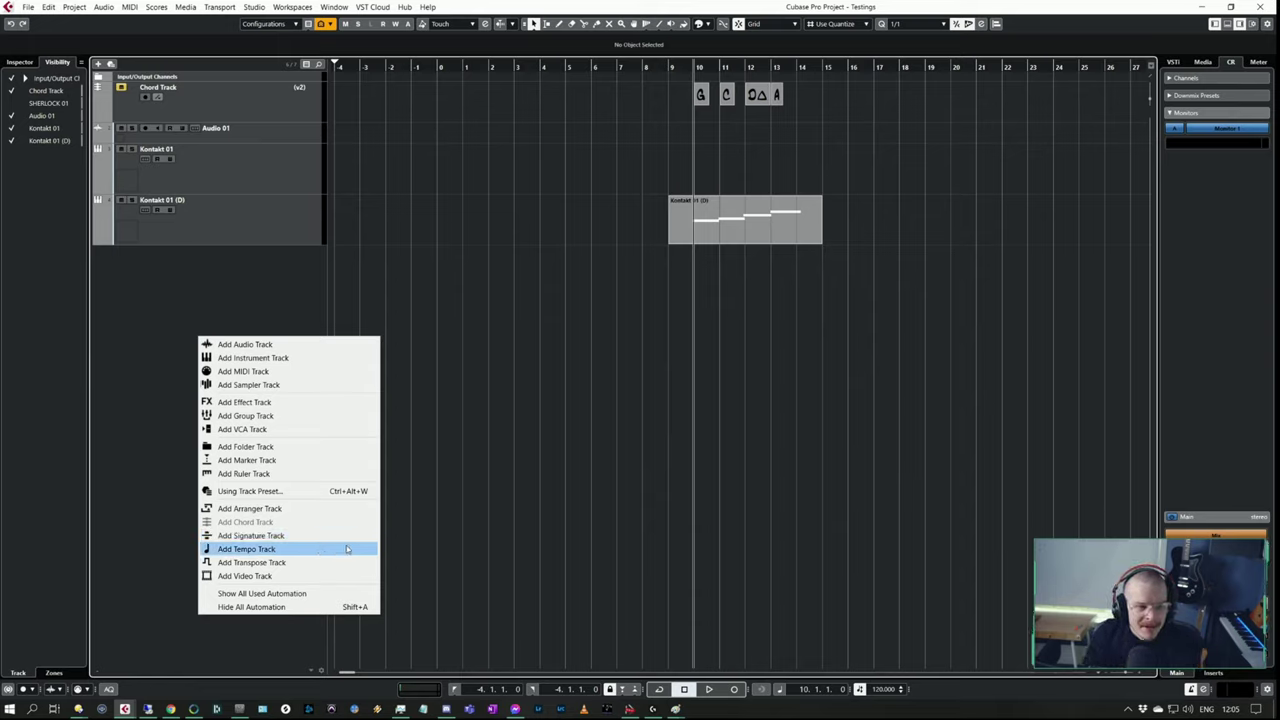
- Select the Chord Track and delete its four existing chord events
{"action": "left_click", "coordinate": [428, 197]}
{"action": "left_click", "coordinate": [260, 113]}
{"action": "right_click", "coordinate": [239, 329]}
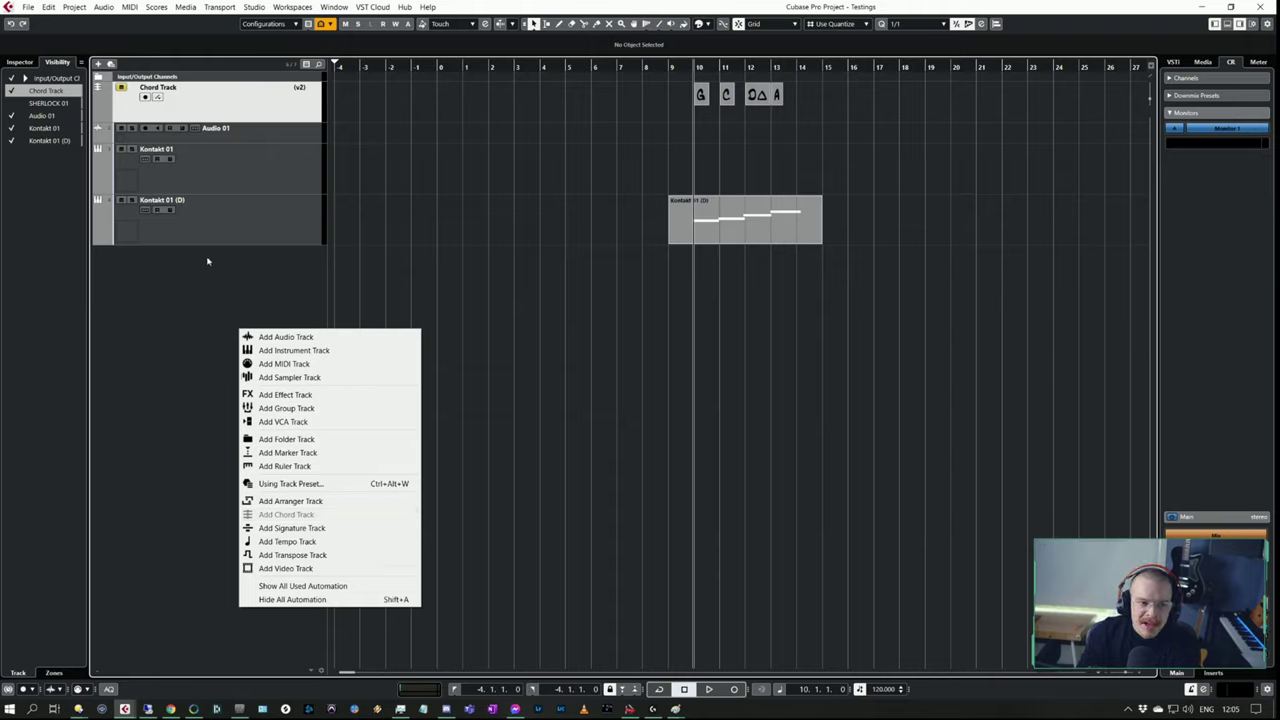
{"action": "left_click", "coordinate": [407, 231]}
{"action": "left_click_drag", "start_coordinate": [799, 105], "coordinate": [571, 114]}
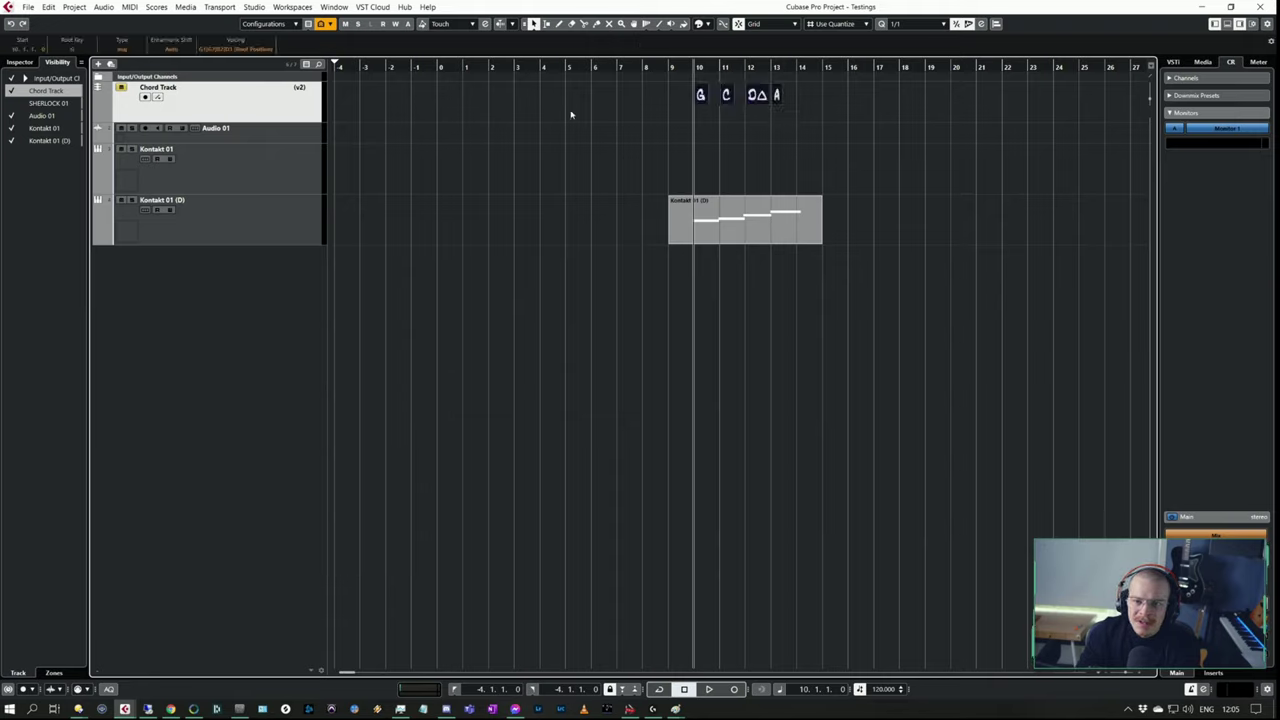
{"action": "key", "text": "Delete"}
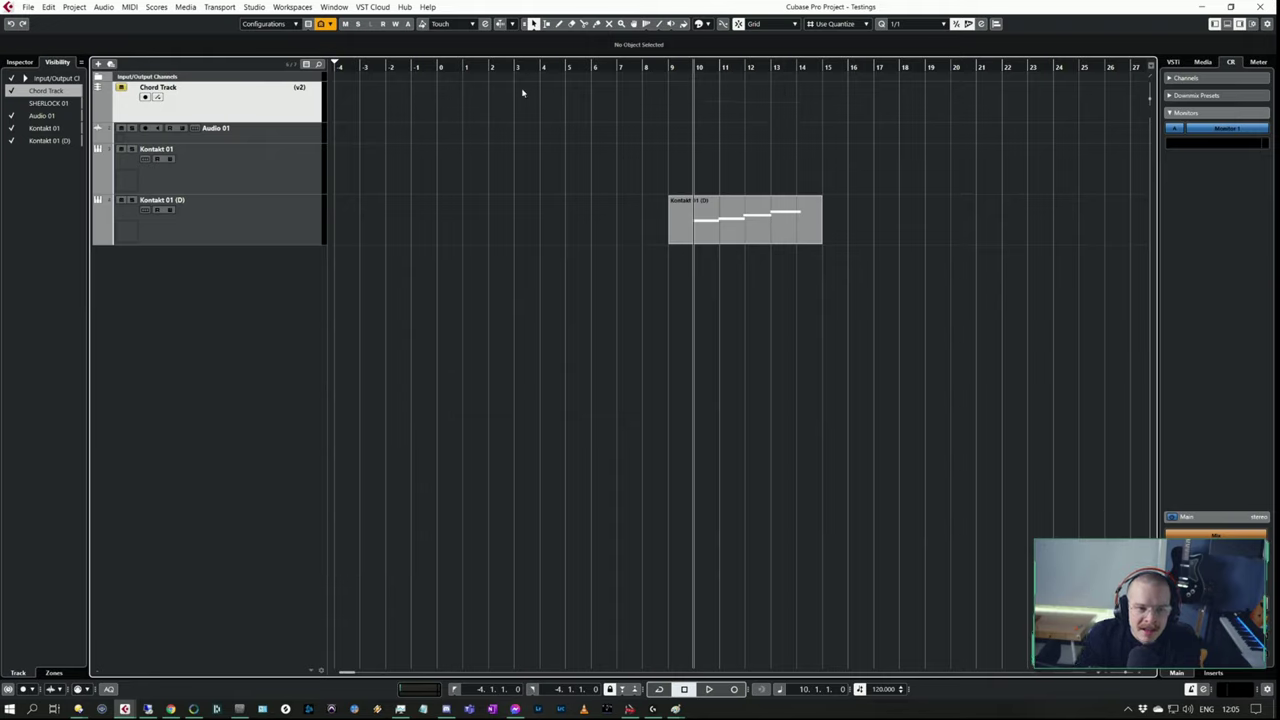
- Draw empty X chord events on the Chord Track from bar 7, with quantize at 1/4
{"action": "left_click", "coordinate": [559, 24]}
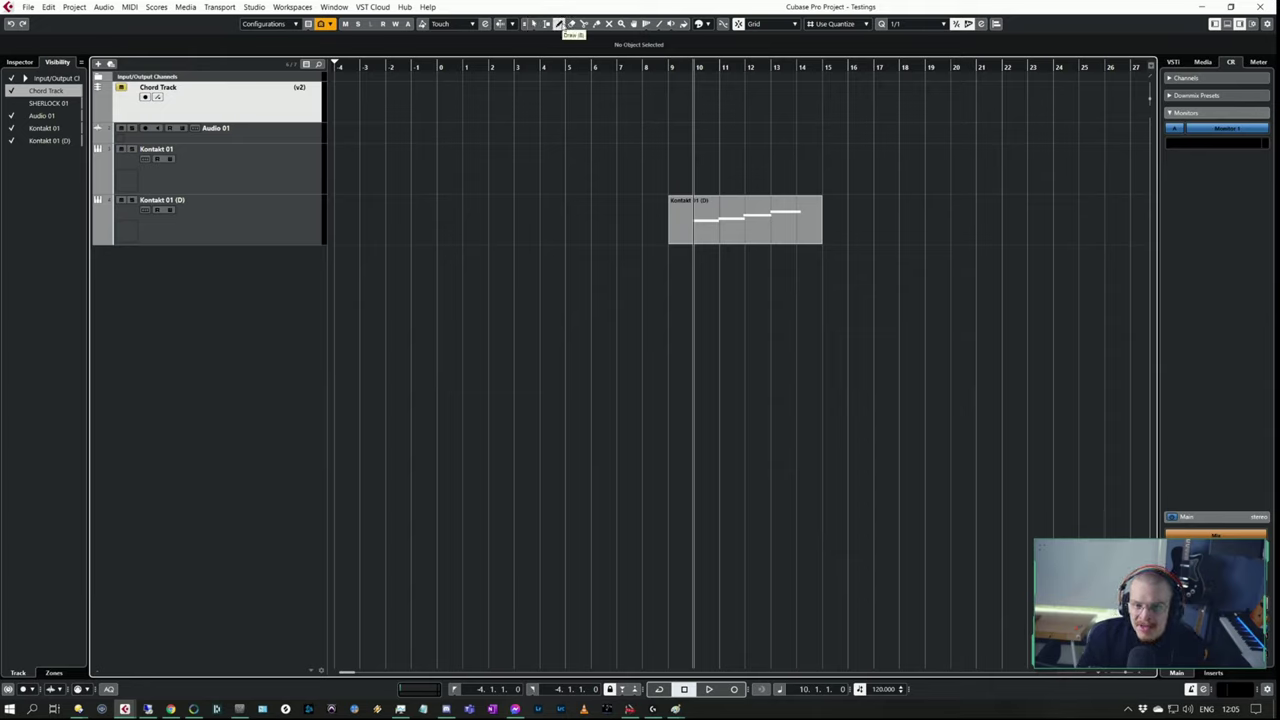
{"action": "mouse_move", "coordinate": [637, 112]}
{"action": "left_mouse_down"}
{"action": "mouse_move", "coordinate": [666, 100]}
{"action": "mouse_move", "coordinate": [754, 105]}
{"action": "left_mouse_up"}
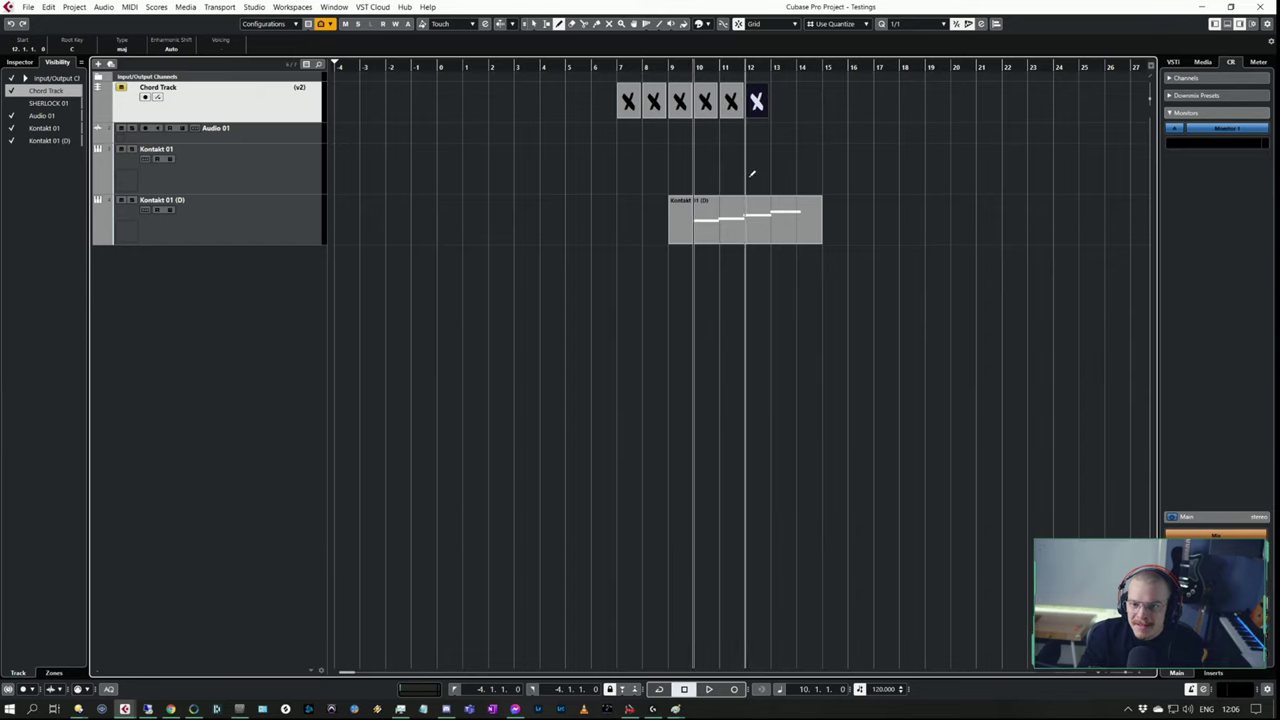
{"action": "left_click", "coordinate": [917, 23]}
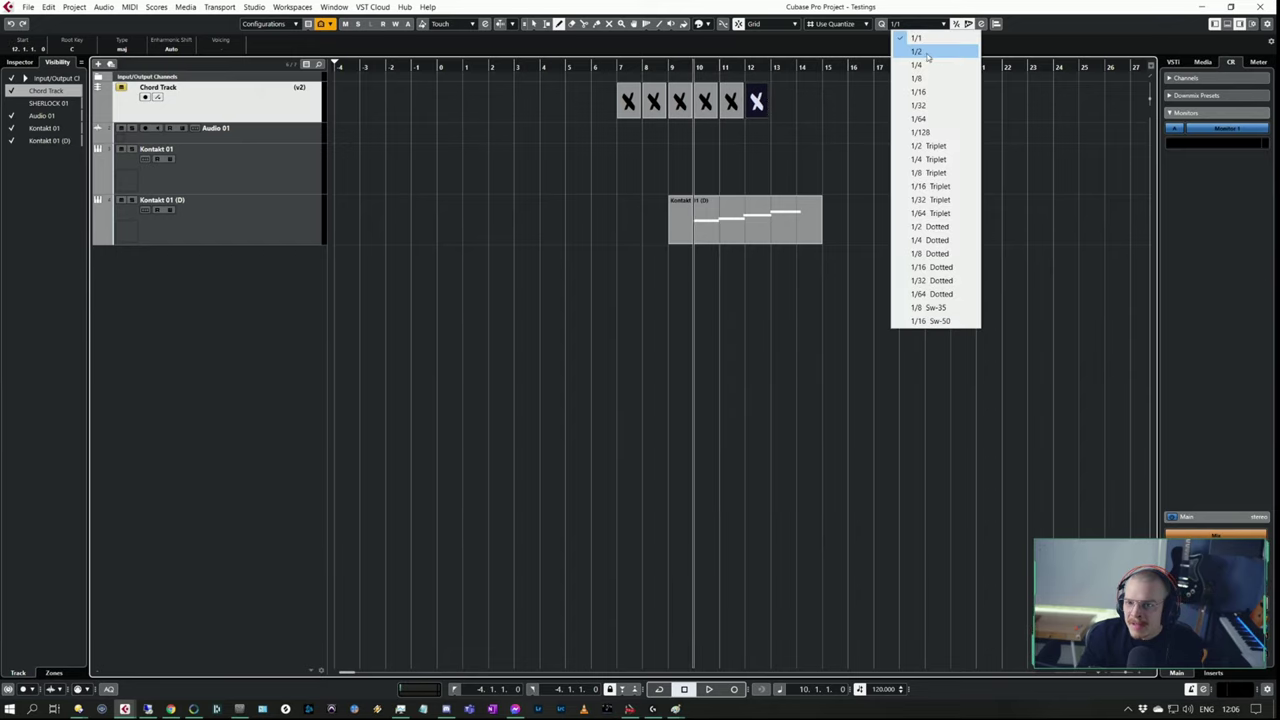
{"action": "left_click", "coordinate": [917, 51]}
{"action": "left_click", "coordinate": [917, 23]}
{"action": "left_click", "coordinate": [917, 64]}
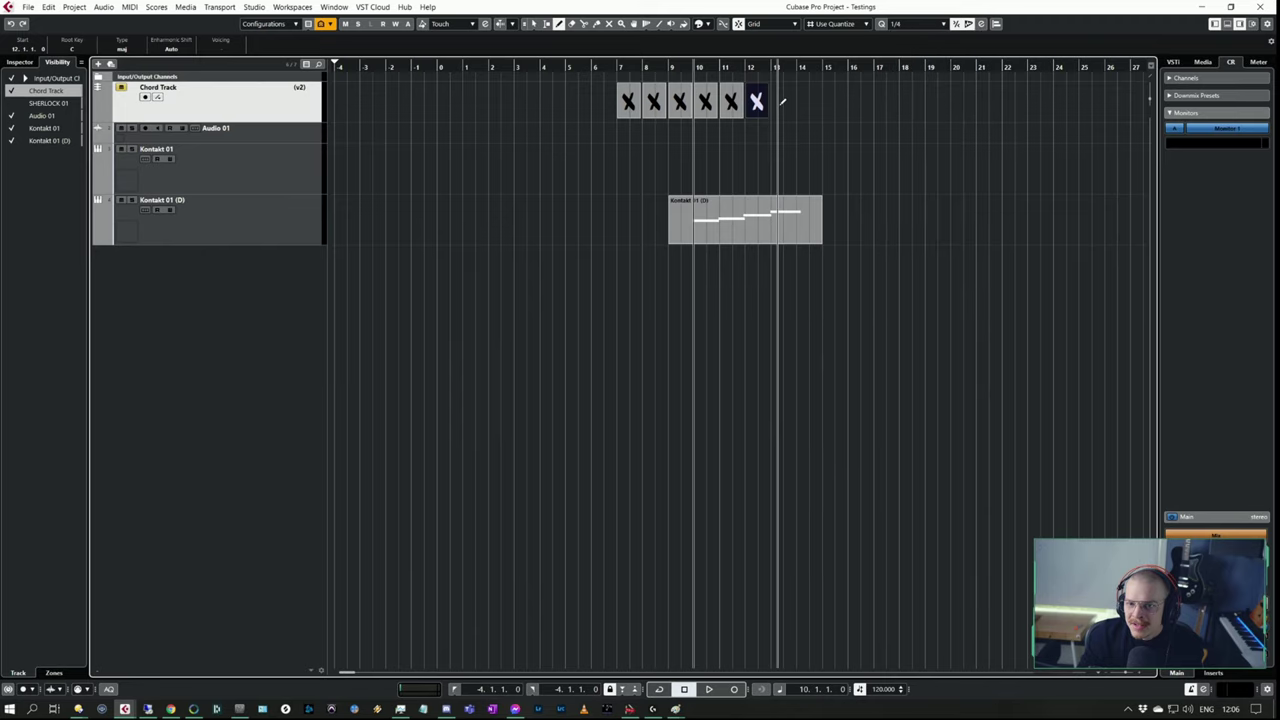
- Return to the Arrow tool and change quantize to 1/8, then back to 1/1
{"action": "key", "text": "1"}
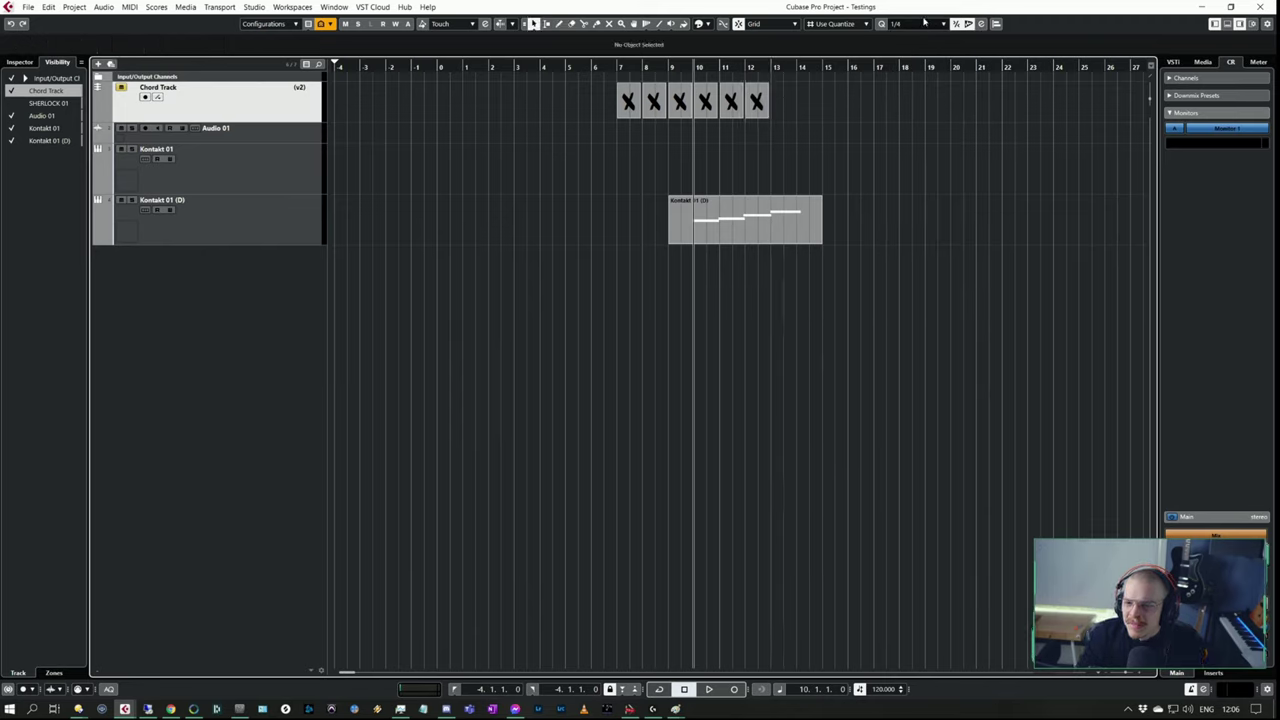
{"action": "left_click", "coordinate": [924, 22]}
{"action": "left_click", "coordinate": [821, 133]}
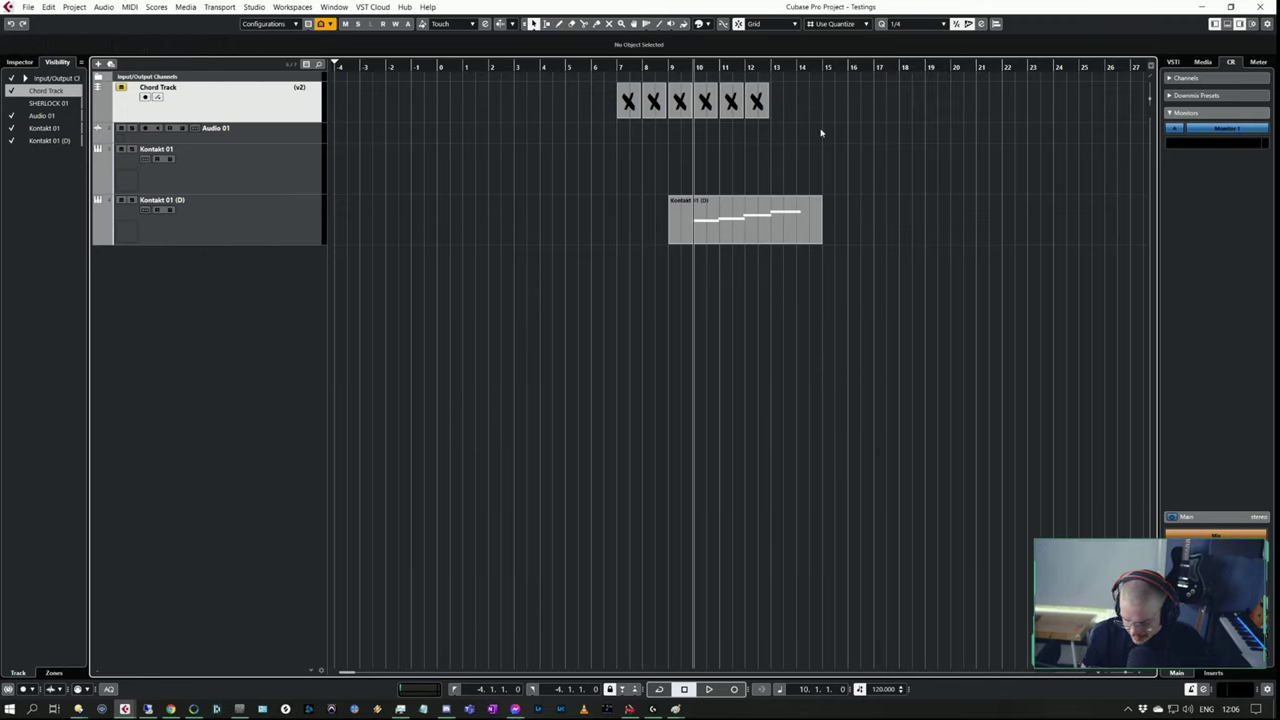
{"action": "key", "text": "alt+8"}
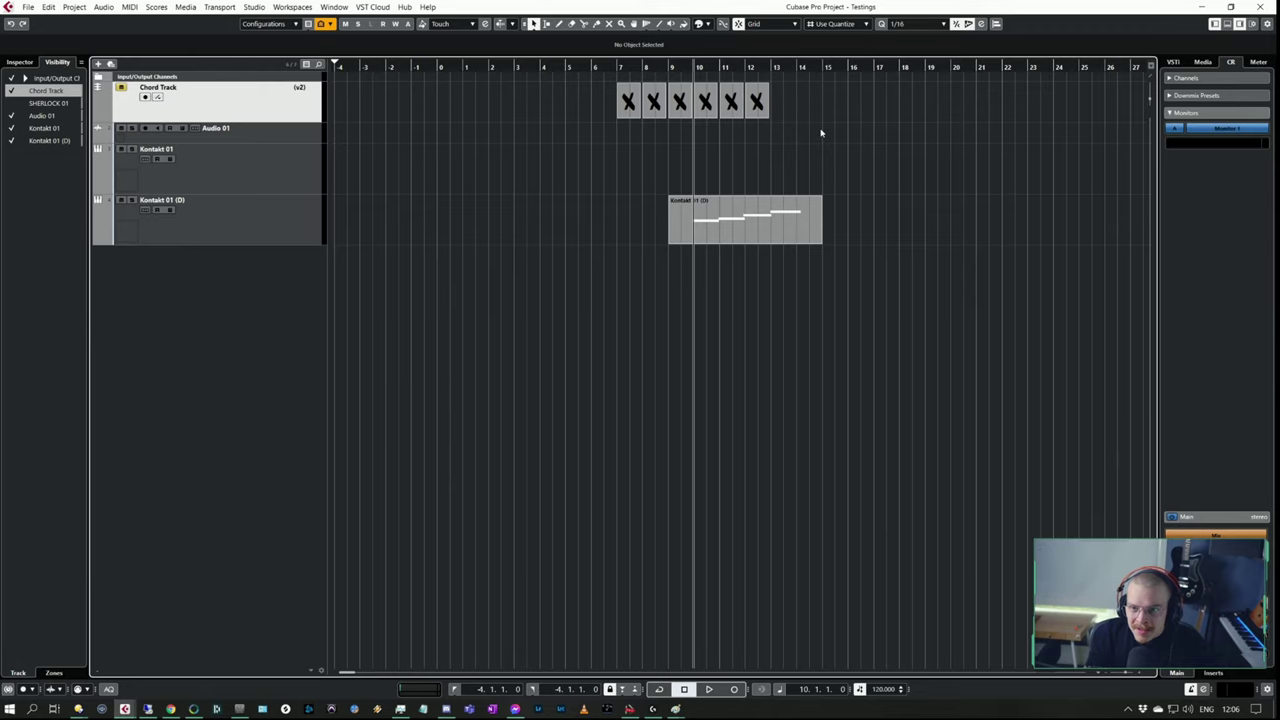
{"action": "key", "text": "alt+1"}
- Open the chord editor for the first chord event at bar 7
{"action": "left_click_drag", "start_coordinate": [821, 133], "coordinate": [506, 137]}
{"action": "left_click", "coordinate": [507, 139]}
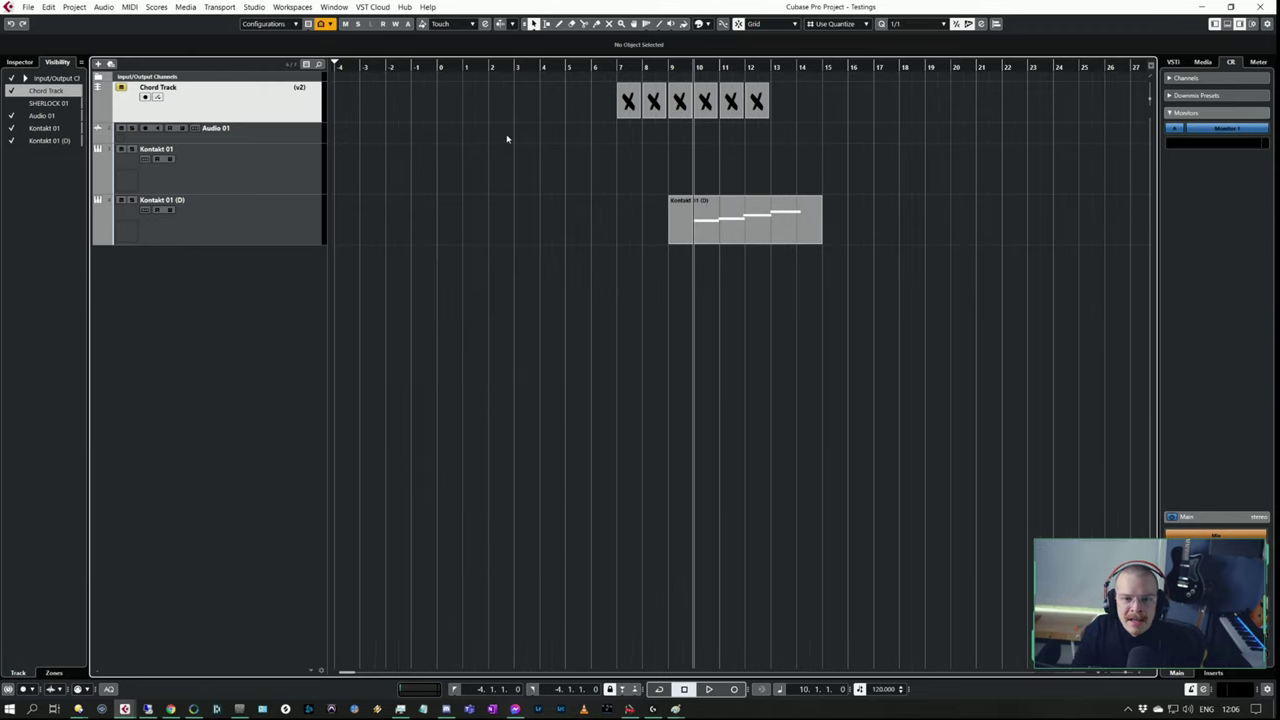
{"action": "left_click", "coordinate": [628, 104]}
{"action": "double_click", "coordinate": [628, 104]}
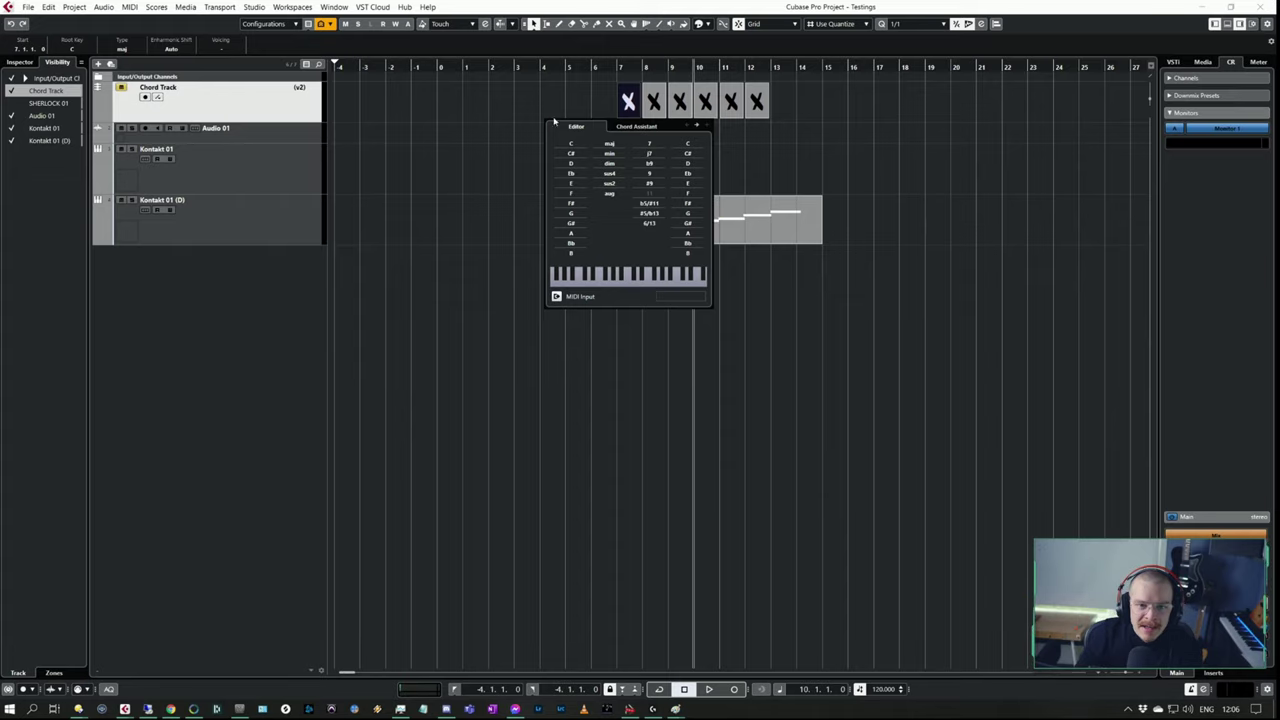
- Close the chord editor and go to Preferences > Event Display > Chords & Pitches
{"action": "left_click", "coordinate": [336, 37]}
{"action": "left_click", "coordinate": [48, 7]}
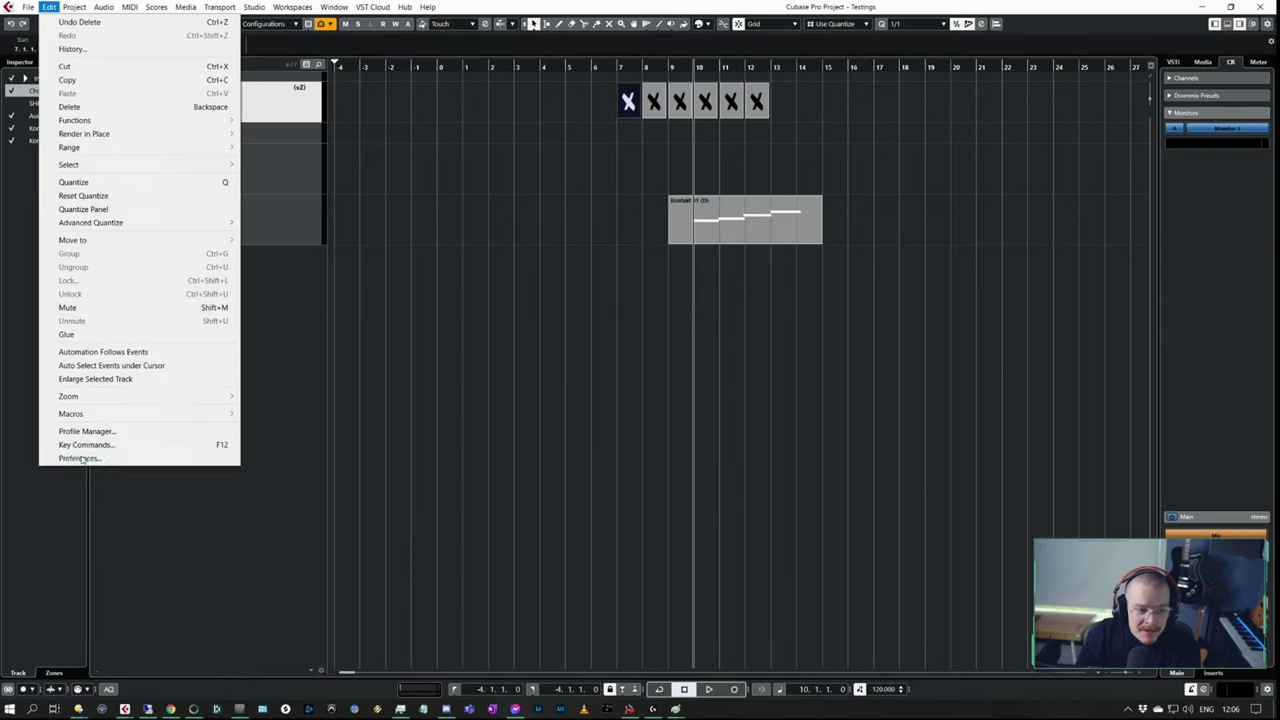
{"action": "left_click", "coordinate": [85, 458]}
{"action": "left_click_drag", "start_coordinate": [884, 134], "coordinate": [626, 188]}
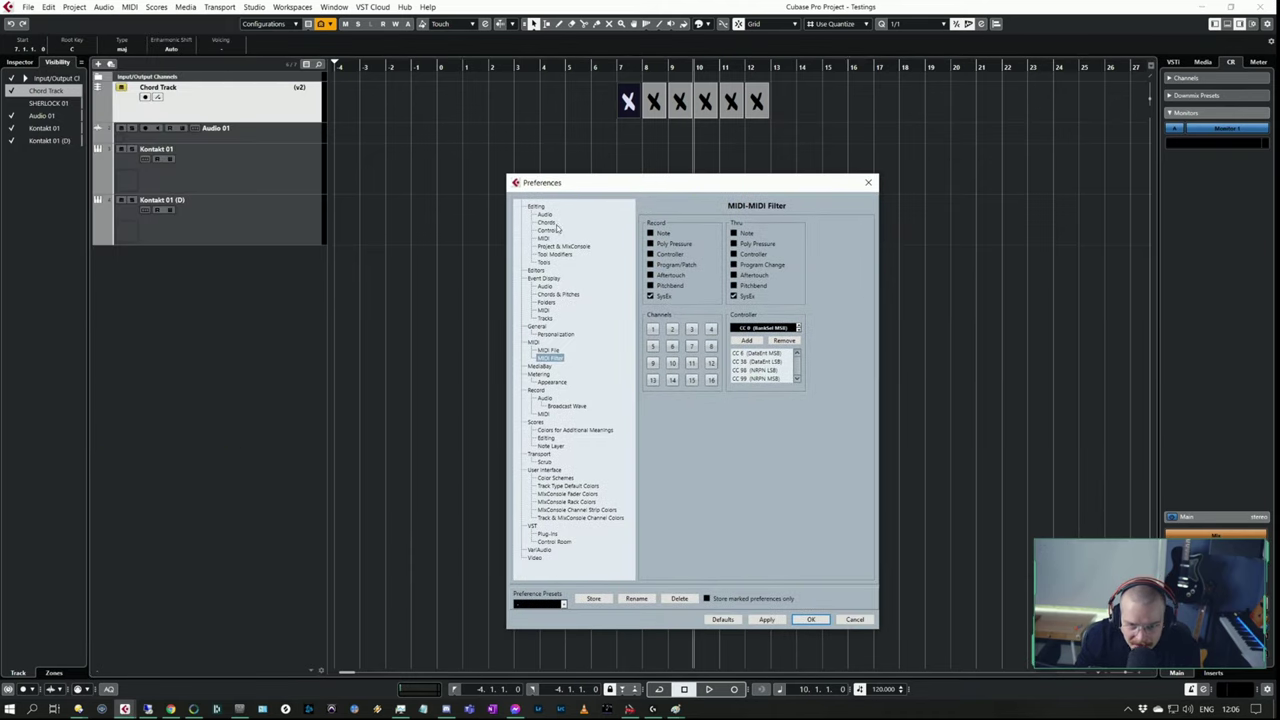
{"action": "left_click", "coordinate": [556, 294]}
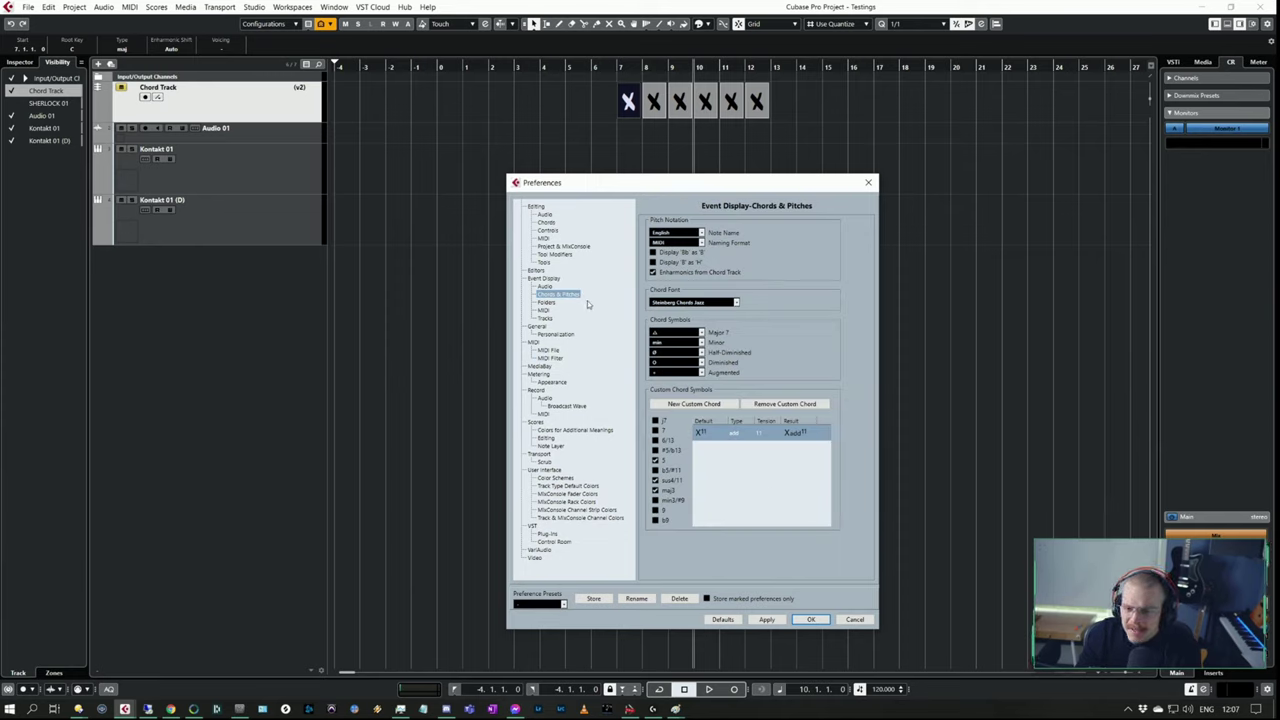
- Try the Sans Serif and Legacy chord fonts, then apply Steinberg Chords Jazz
{"action": "left_click", "coordinate": [733, 303]}
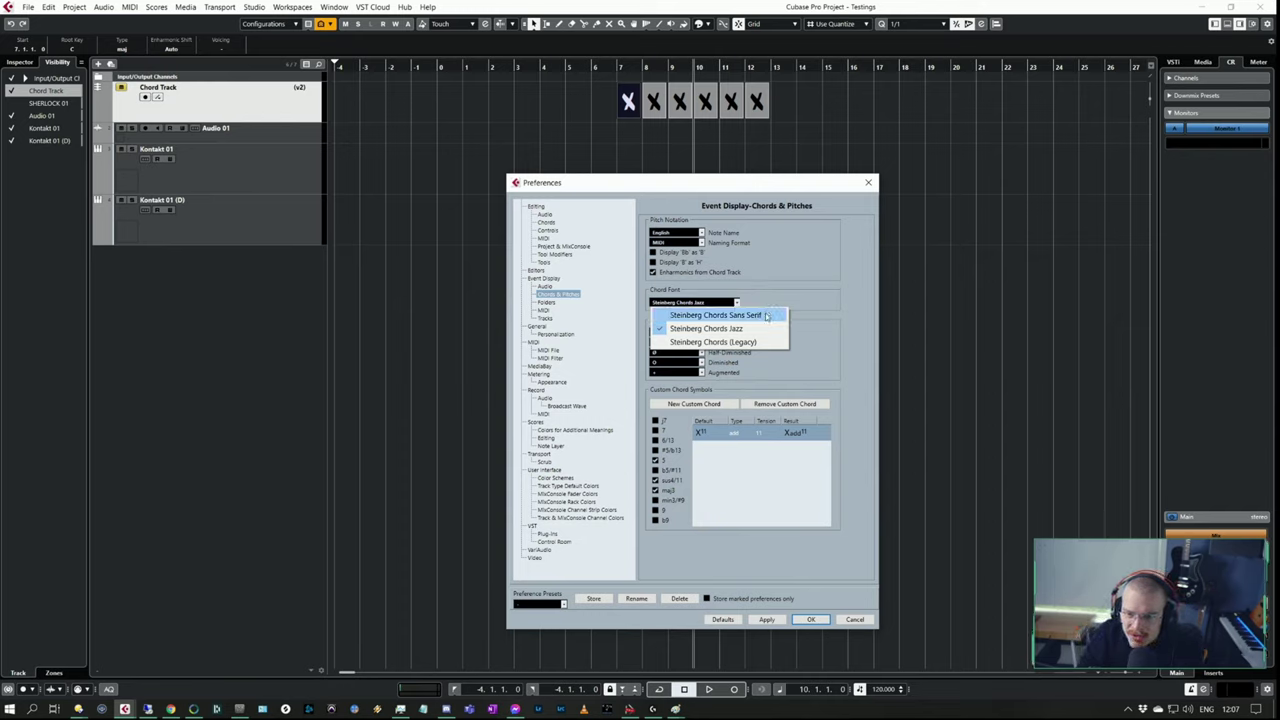
{"action": "left_click", "coordinate": [766, 316]}
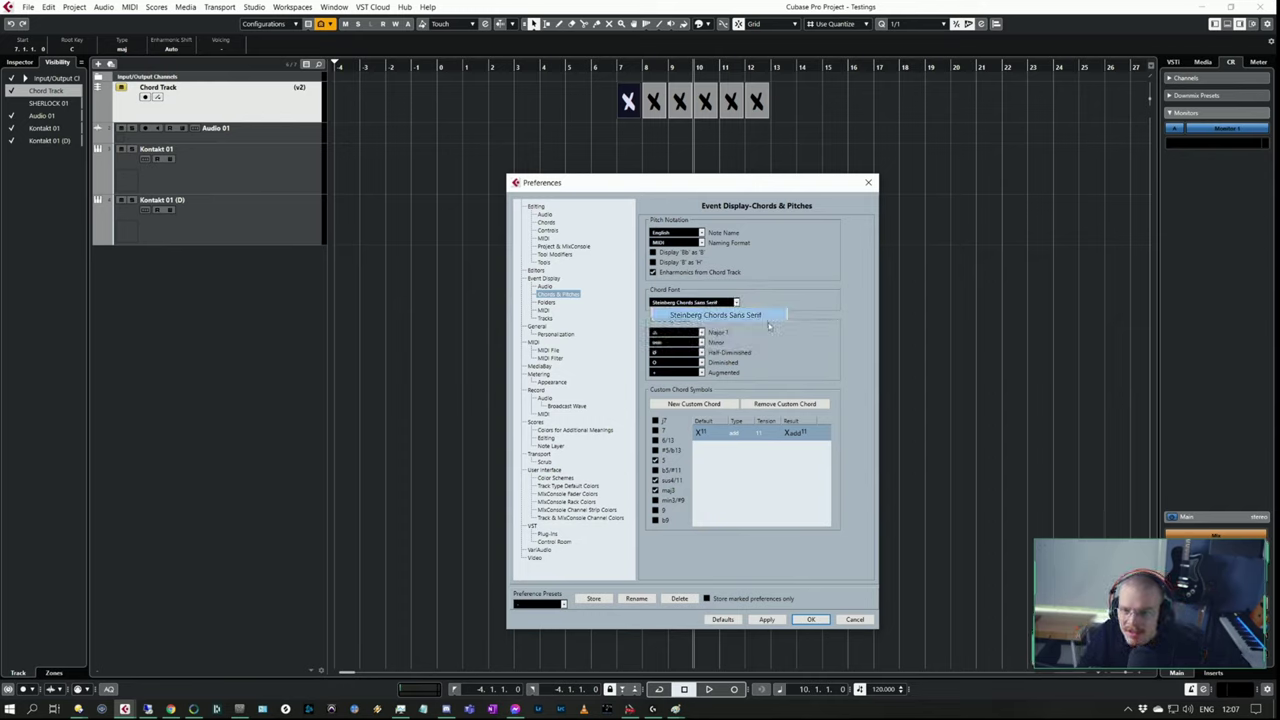
{"action": "left_click", "coordinate": [766, 619]}
{"action": "left_click", "coordinate": [697, 303]}
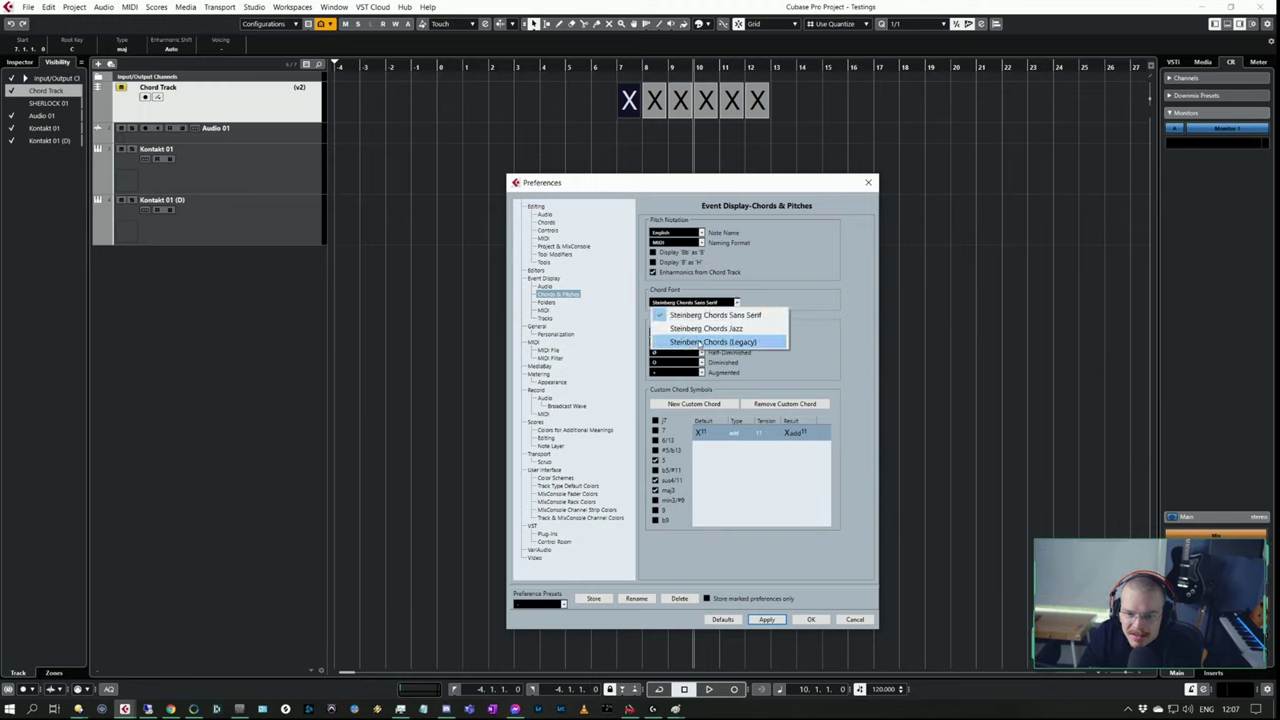
{"action": "left_click", "coordinate": [700, 341]}
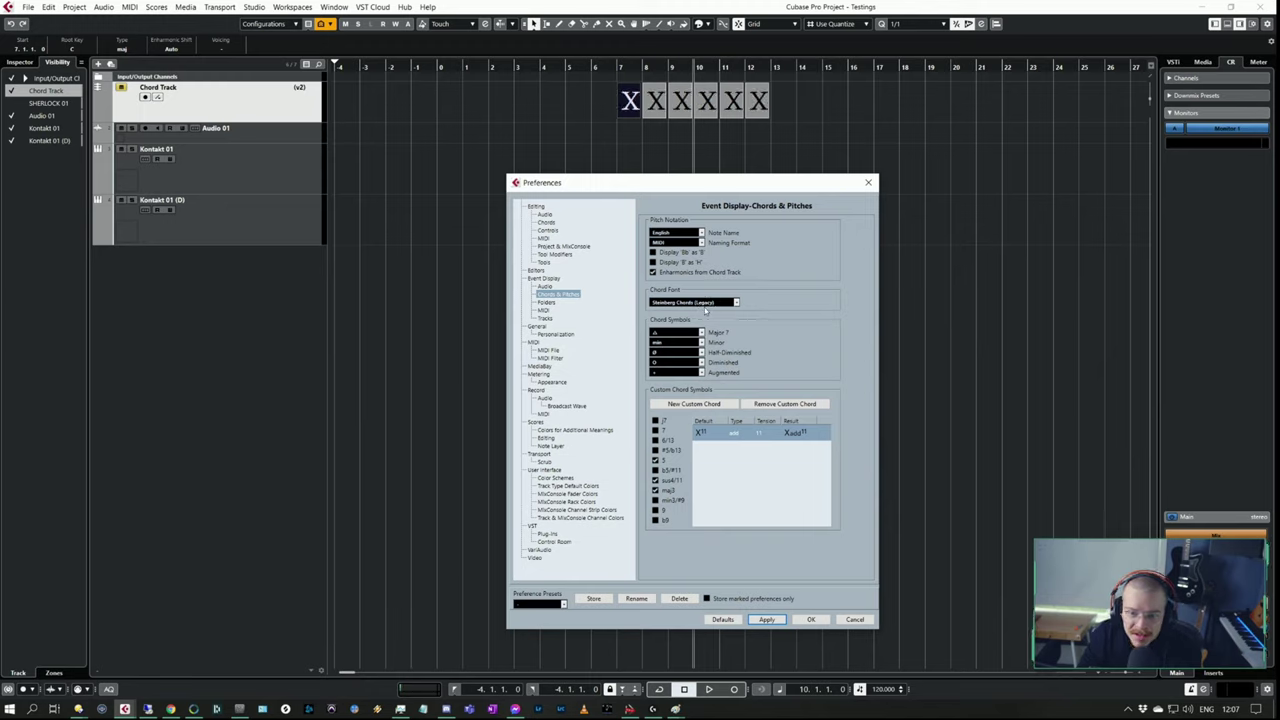
{"action": "left_click", "coordinate": [700, 303]}
{"action": "left_click", "coordinate": [705, 327]}
{"action": "left_click", "coordinate": [768, 622]}
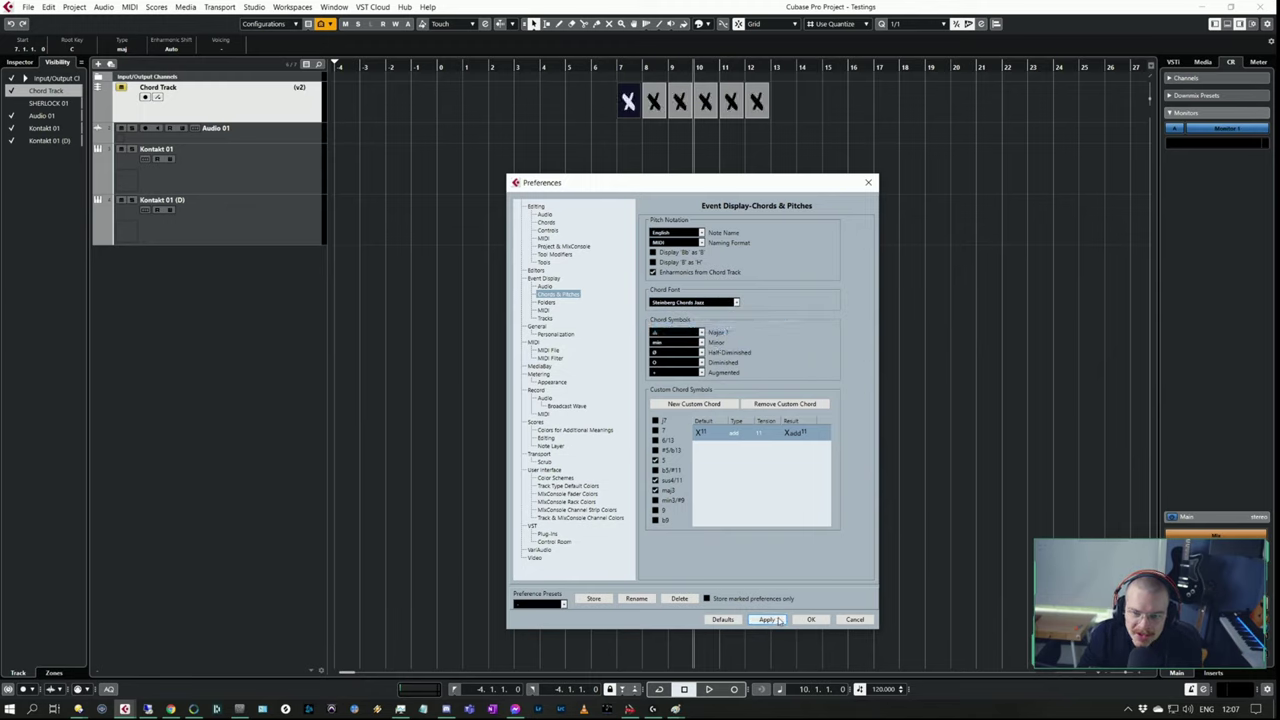
- Define the first chord at bar 7 as C major seven over a G bass (CΔ/G)
{"action": "key", "text": "Escape"}
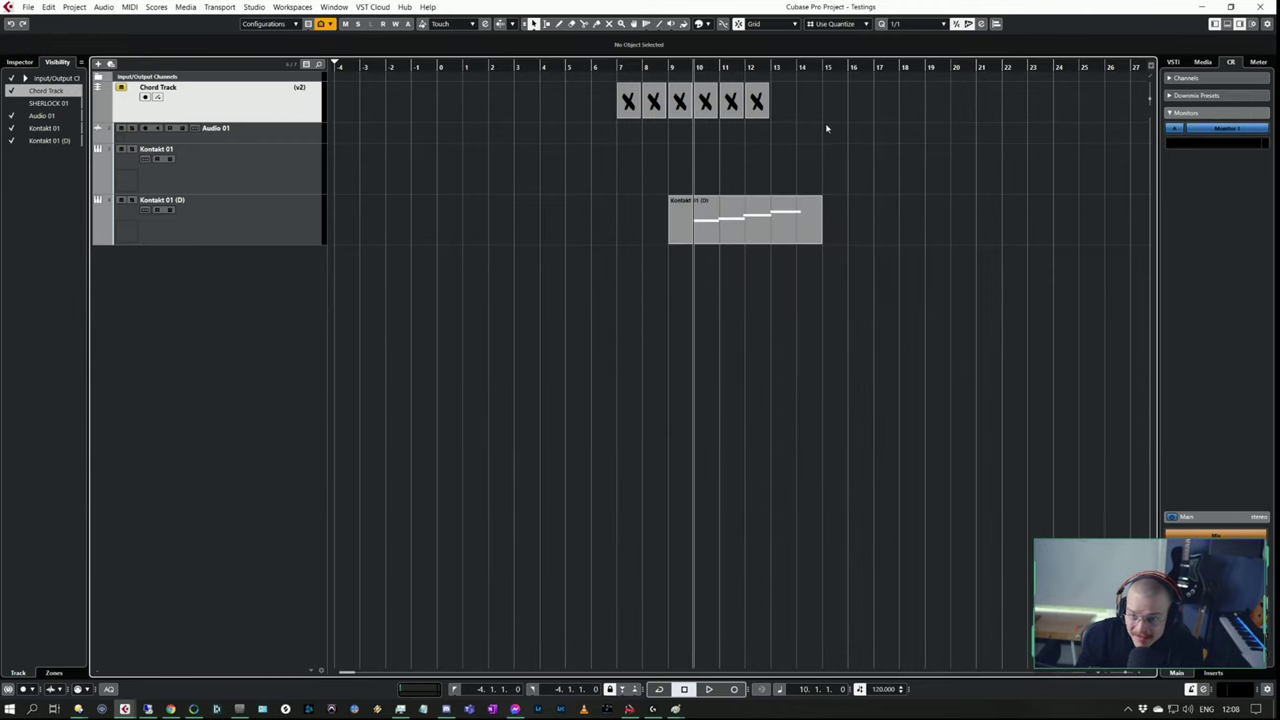
{"action": "left_click_drag", "start_coordinate": [826, 127], "coordinate": [616, 104]}
{"action": "left_click", "coordinate": [627, 128]}
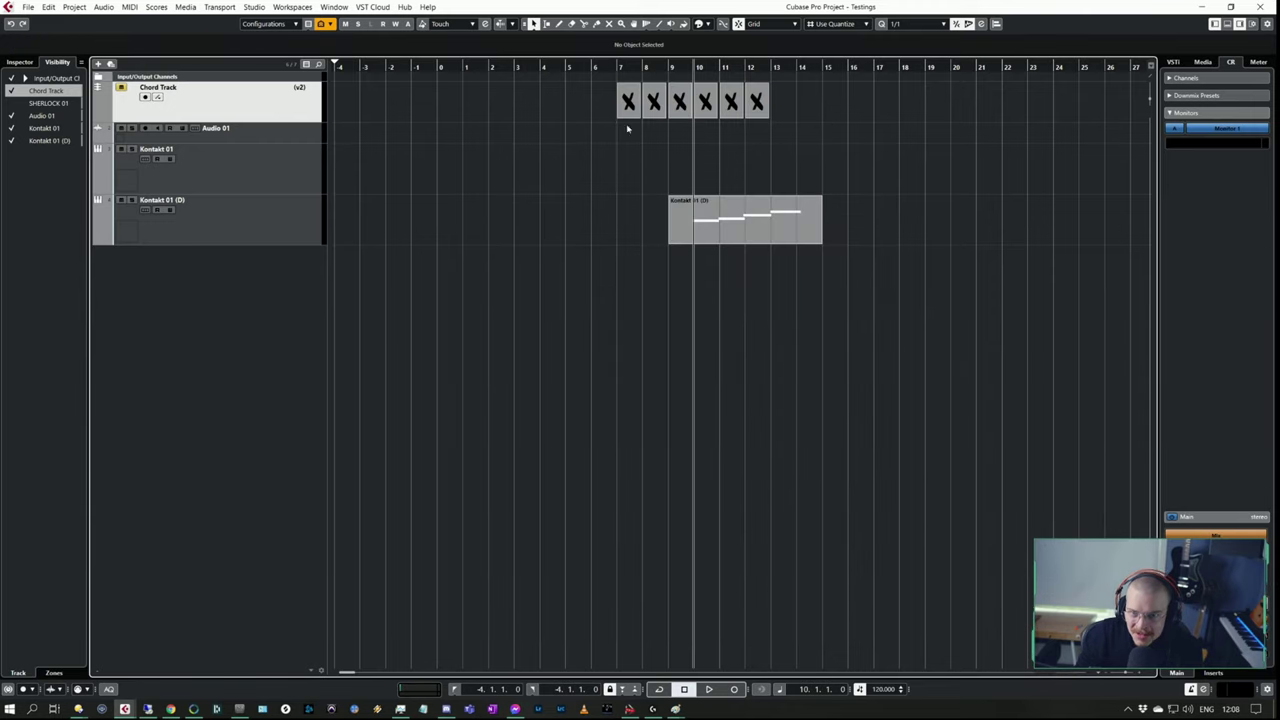
{"action": "double_click", "coordinate": [630, 103]}
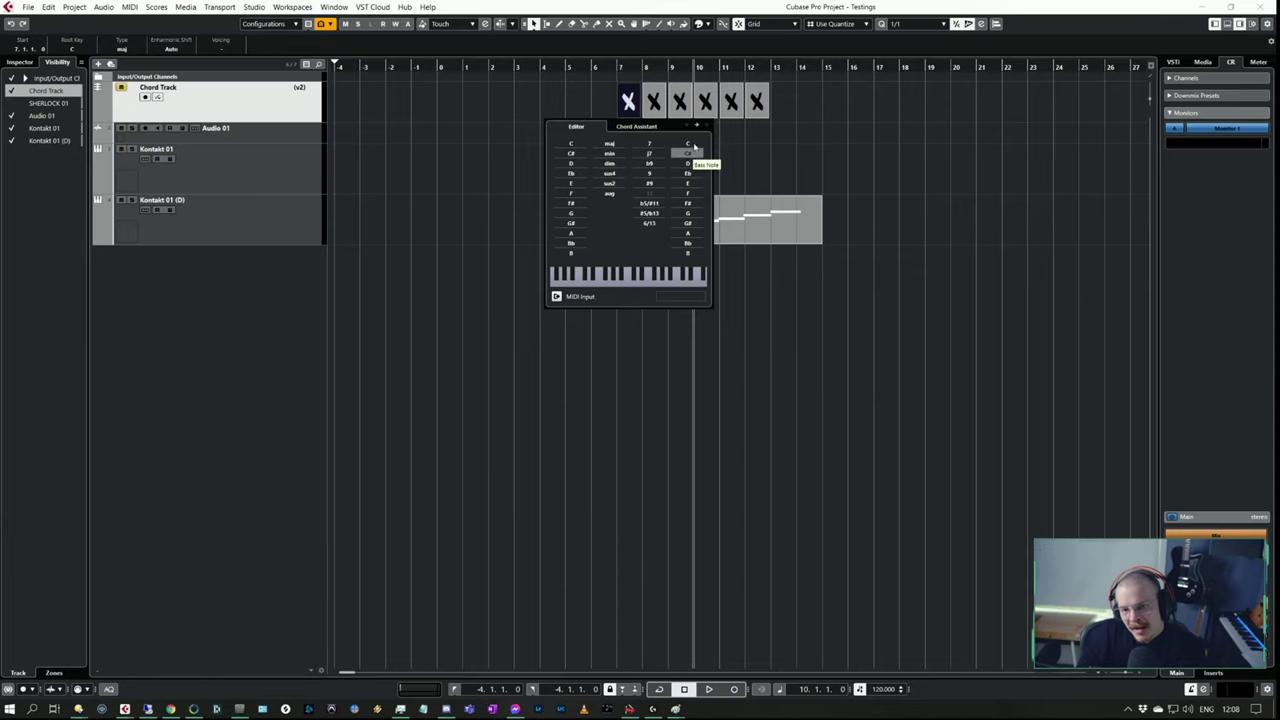
{"action": "left_click", "coordinate": [585, 146]}
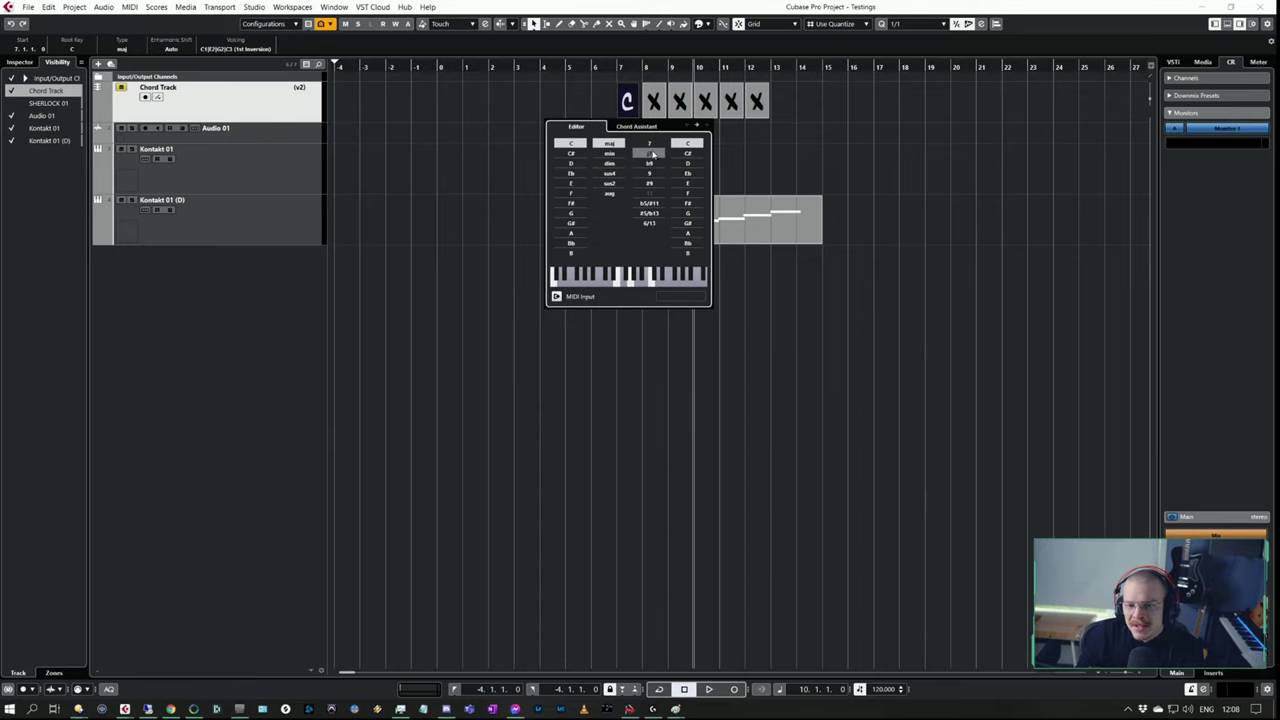
{"action": "left_click", "coordinate": [649, 153]}
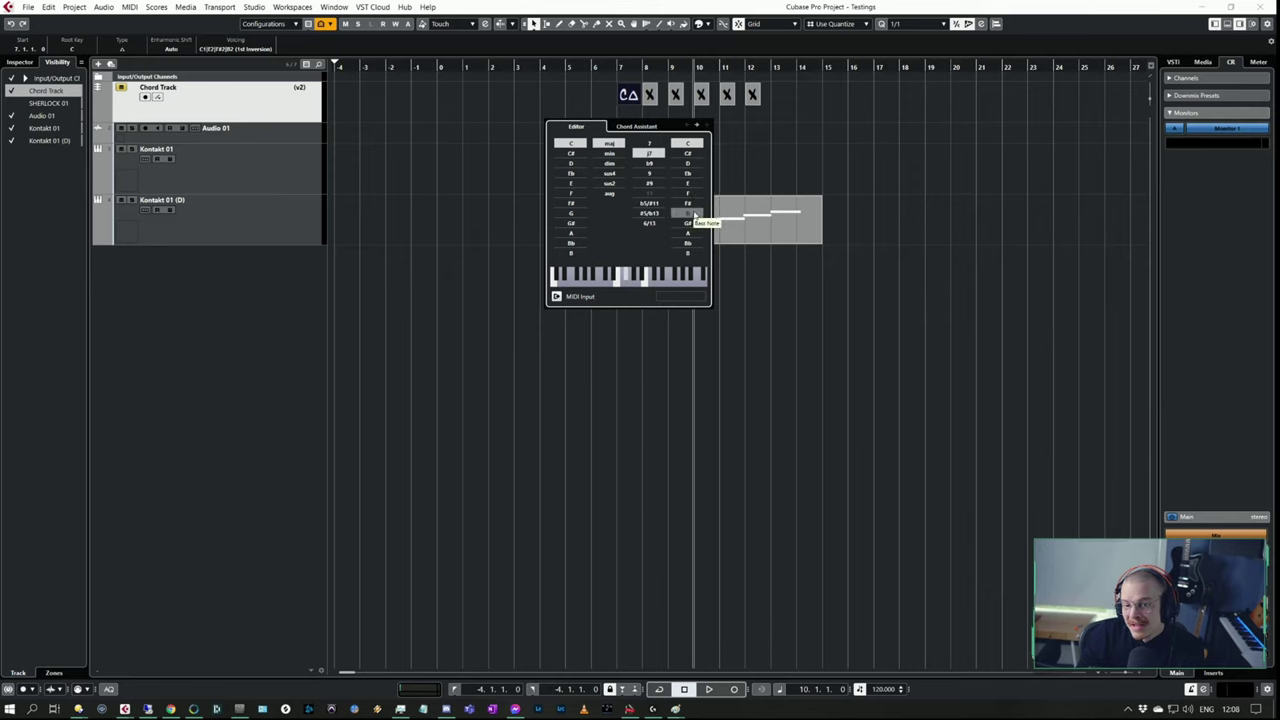
{"action": "left_click", "coordinate": [688, 213]}
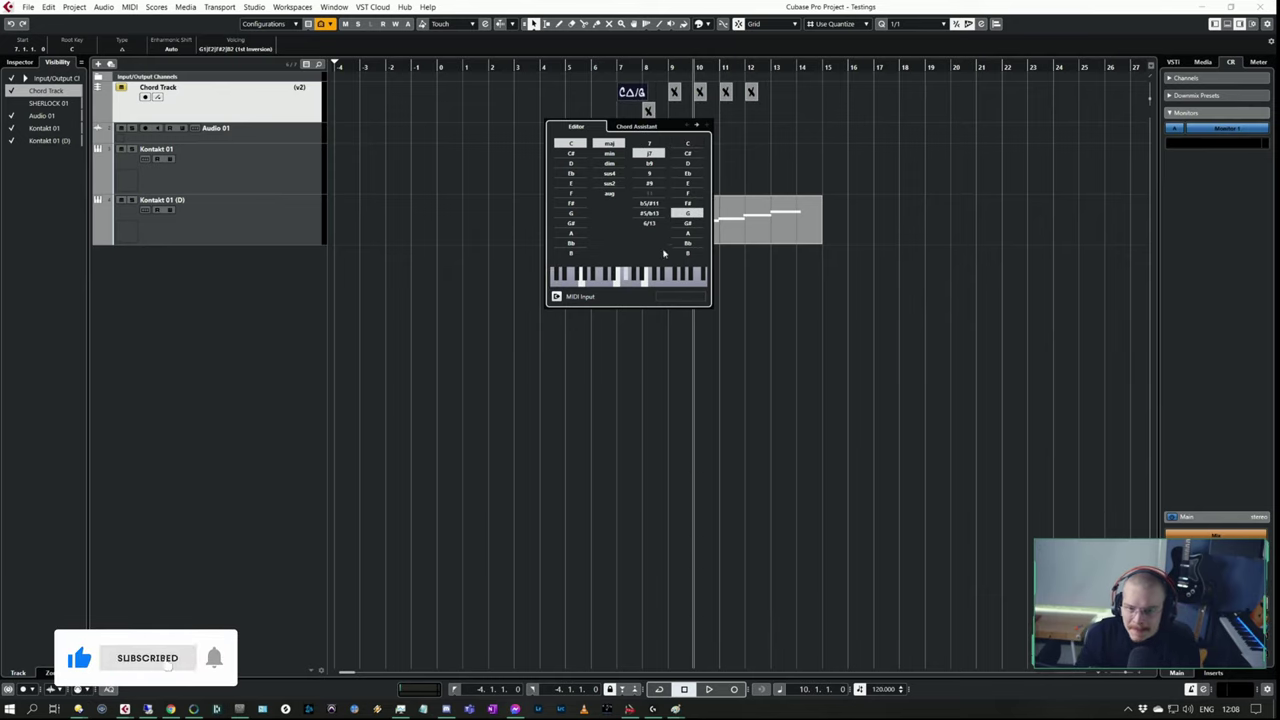
- Set the second chord event to Fsus4
{"action": "left_click", "coordinate": [697, 126]}
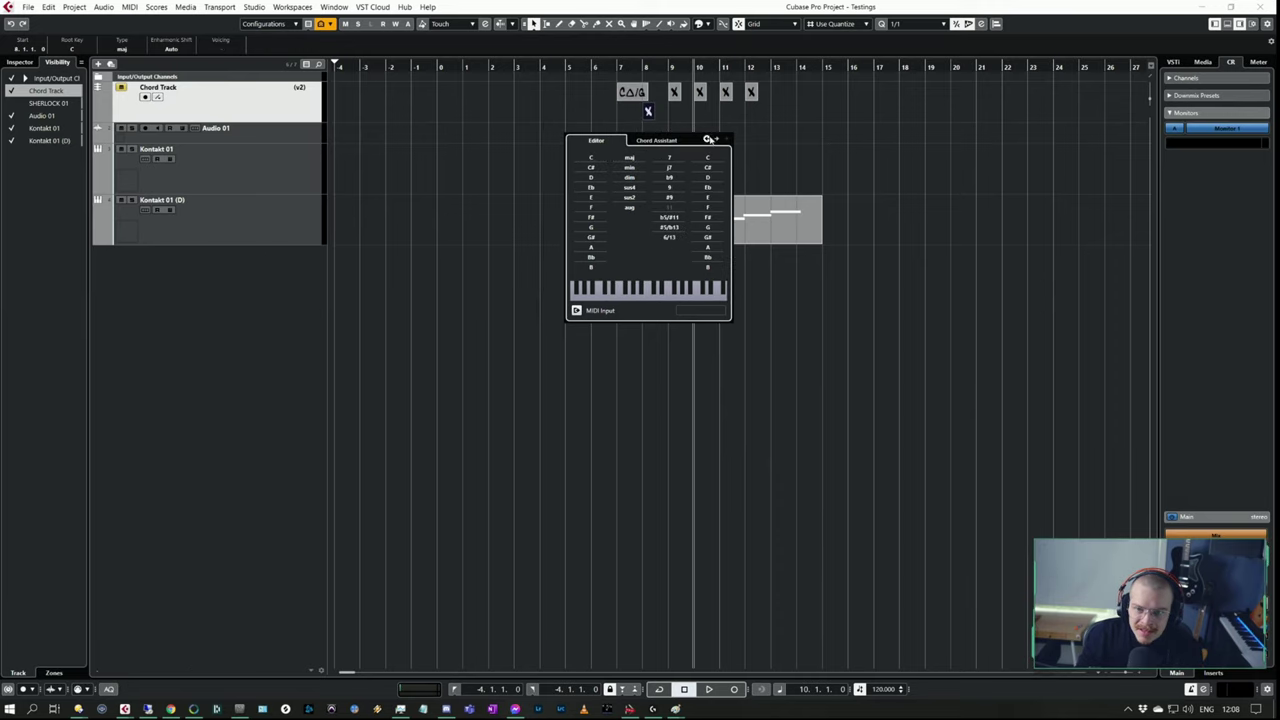
{"action": "left_click", "coordinate": [703, 140]}
{"action": "left_click", "coordinate": [716, 140]}
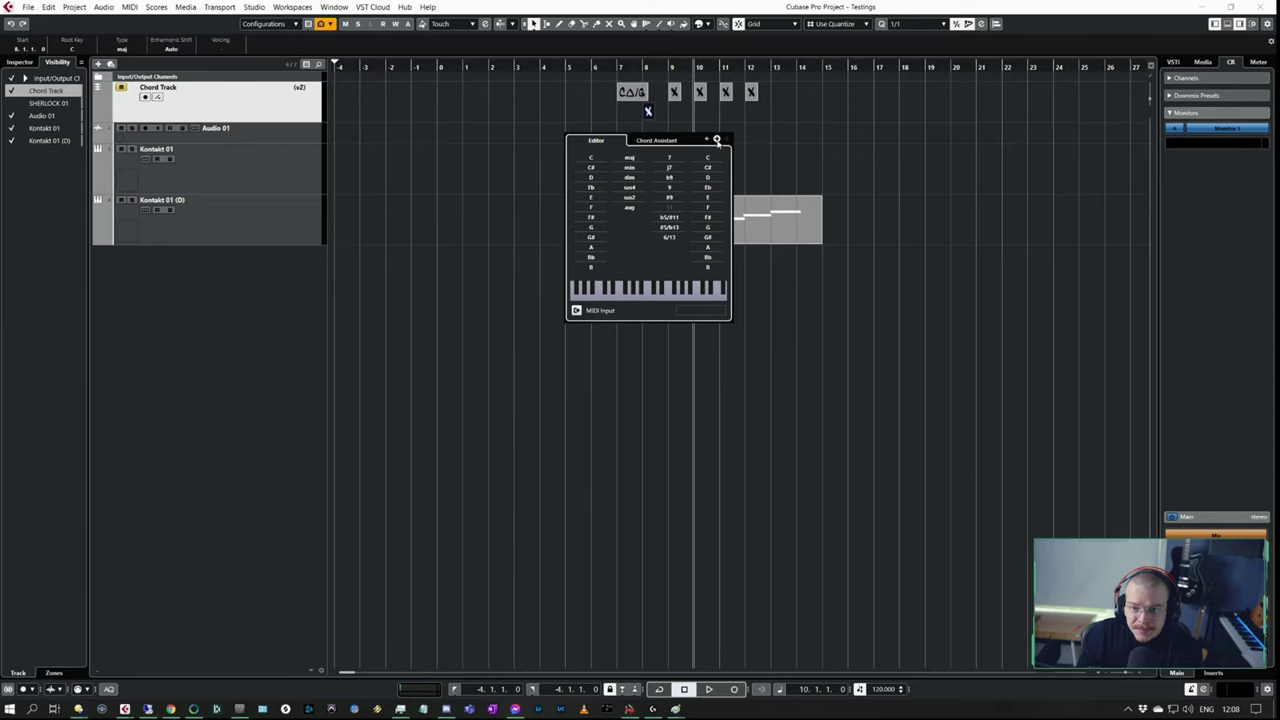
{"action": "left_click", "coordinate": [600, 207]}
{"action": "left_click", "coordinate": [629, 187]}
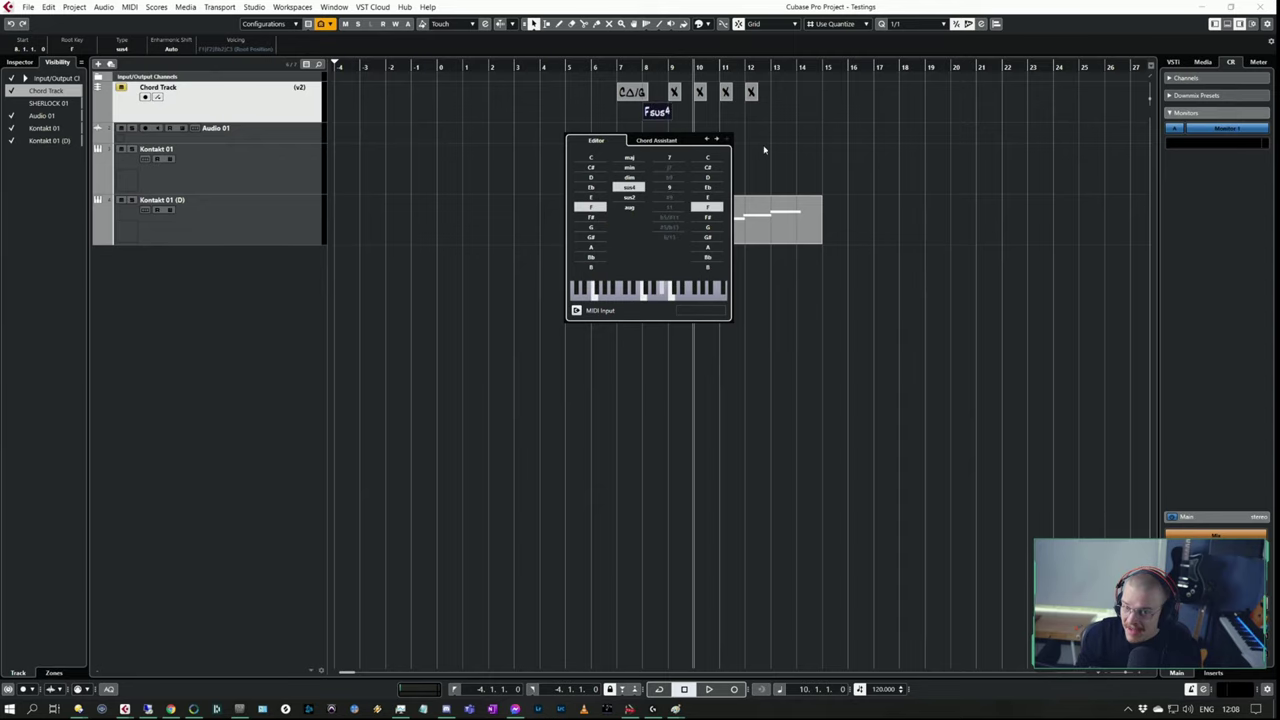
- Make the third chord Amin7/9
{"action": "left_click", "coordinate": [716, 139]}
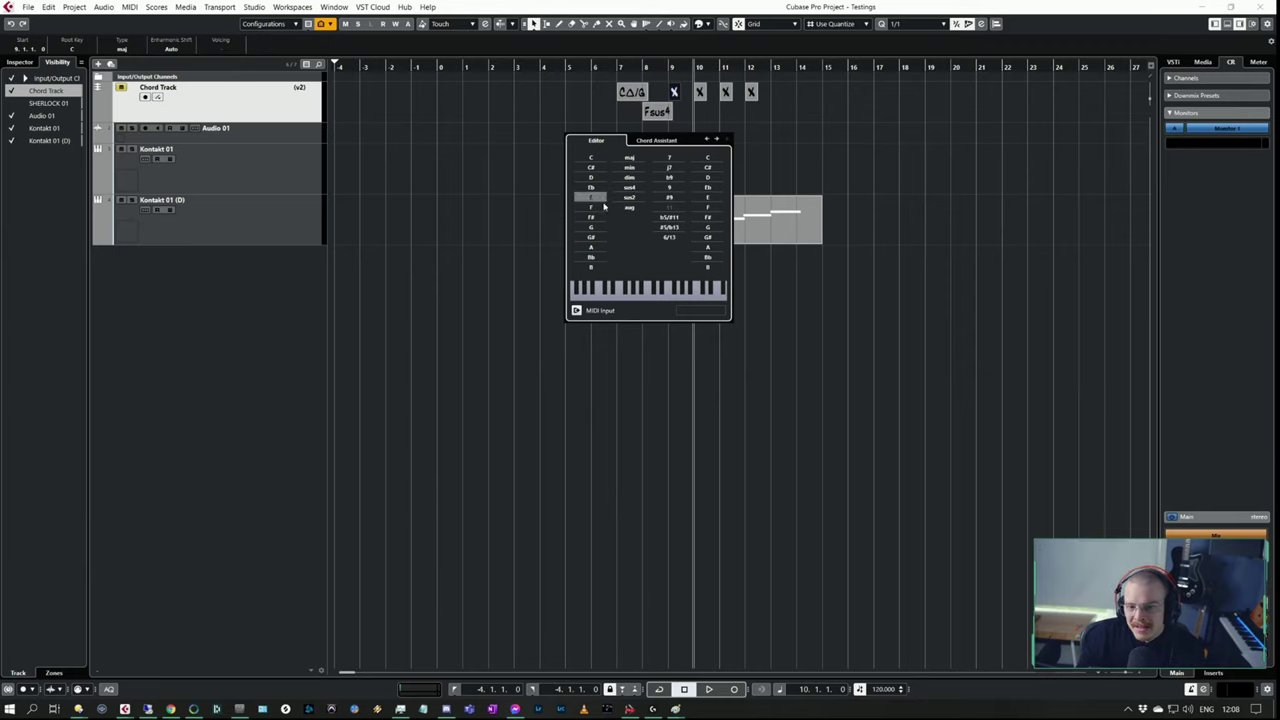
{"action": "left_click", "coordinate": [594, 248]}
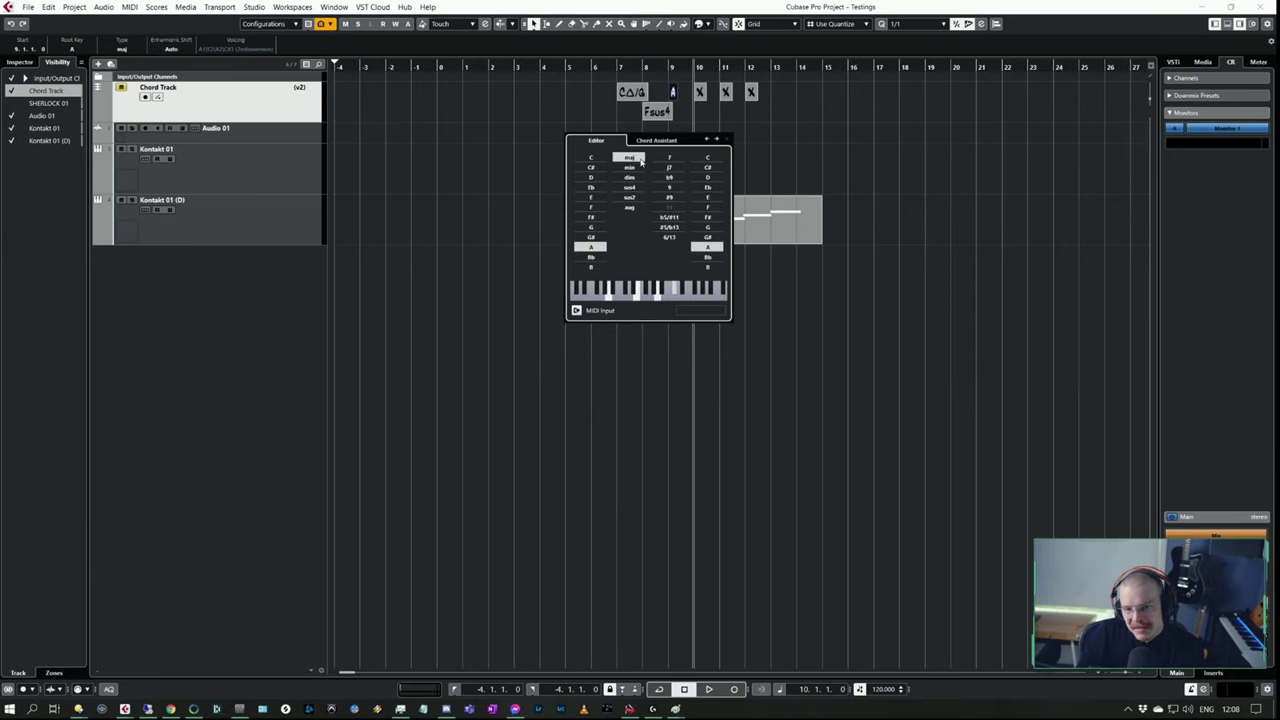
{"action": "left_click", "coordinate": [630, 167]}
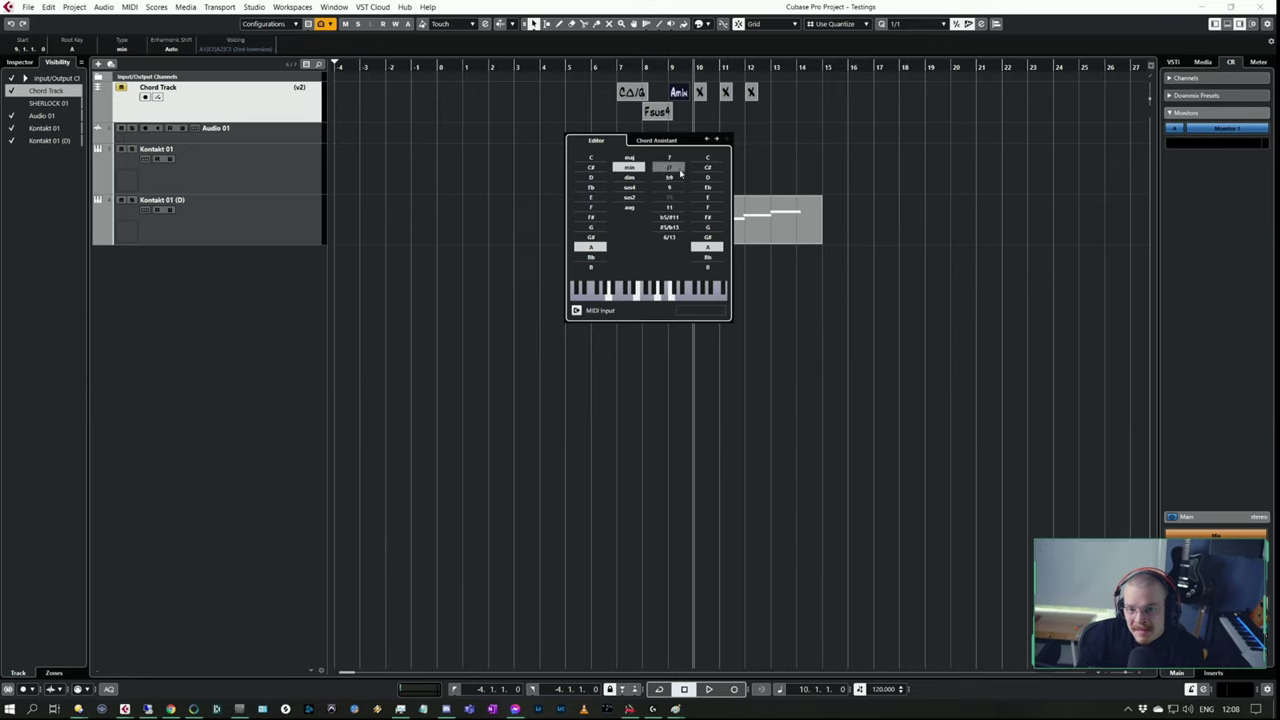
{"action": "left_click", "coordinate": [669, 187]}
{"action": "left_click", "coordinate": [669, 157]}
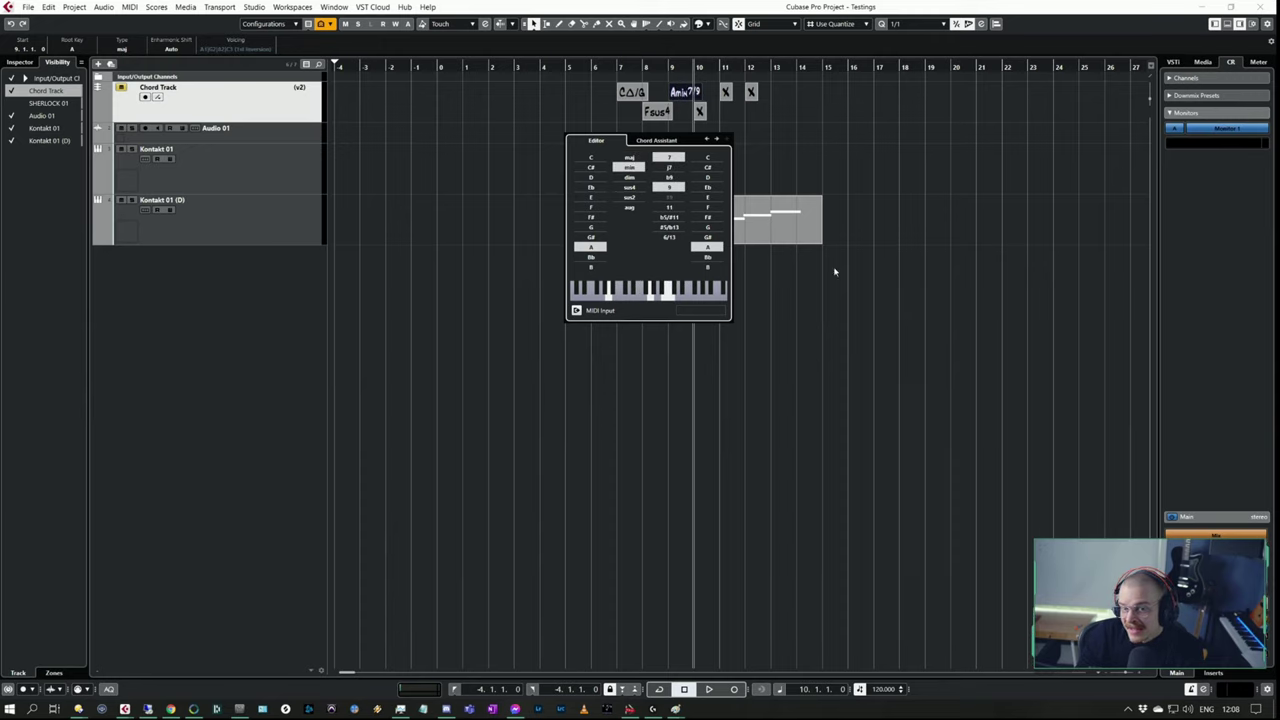
- Set the fourth chord to C/E
{"action": "key", "text": "Tab"}
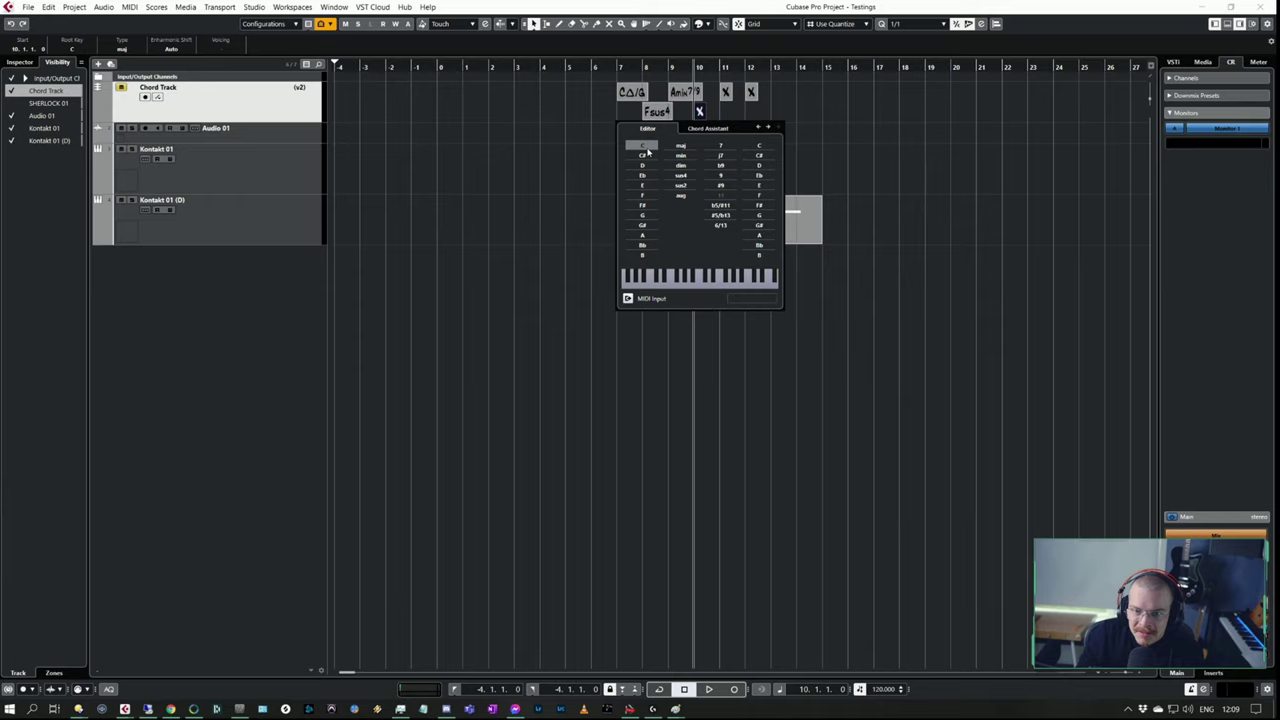
{"action": "left_click", "coordinate": [642, 145]}
{"action": "left_click", "coordinate": [762, 186]}
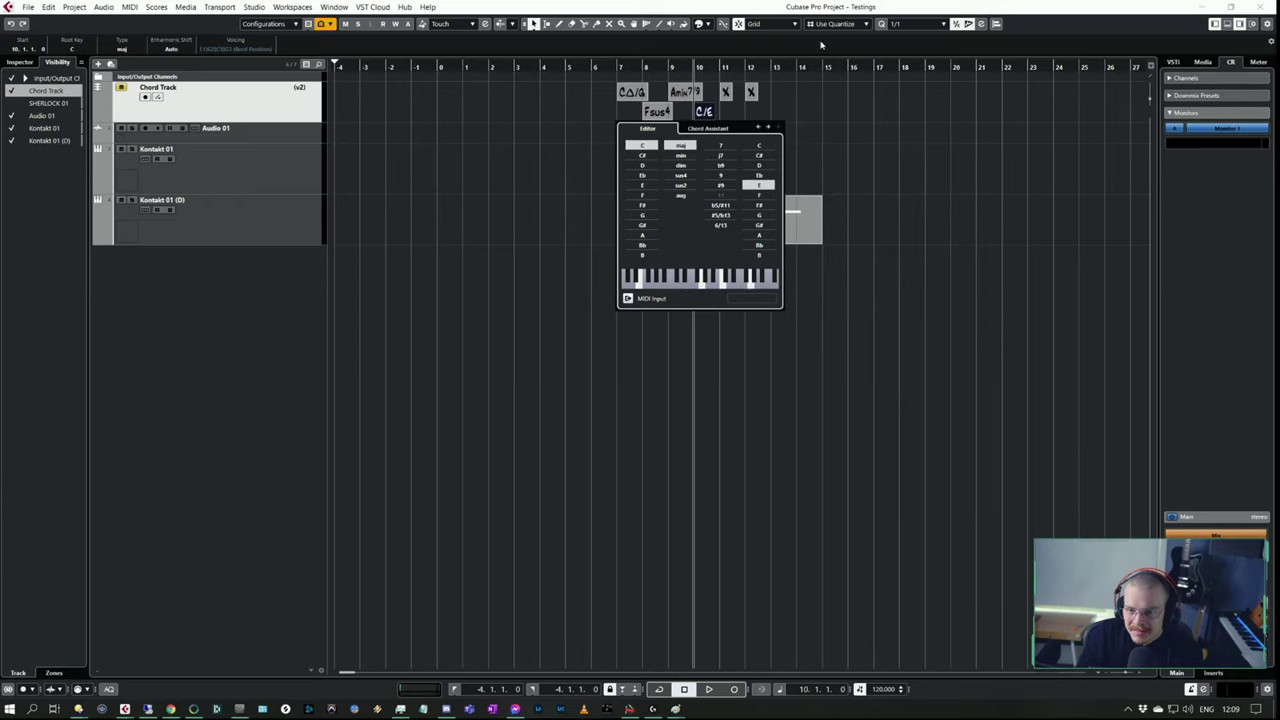
- Set the fifth chord to Gsus4 and the last chord to G
{"action": "left_click", "coordinate": [726, 91]}
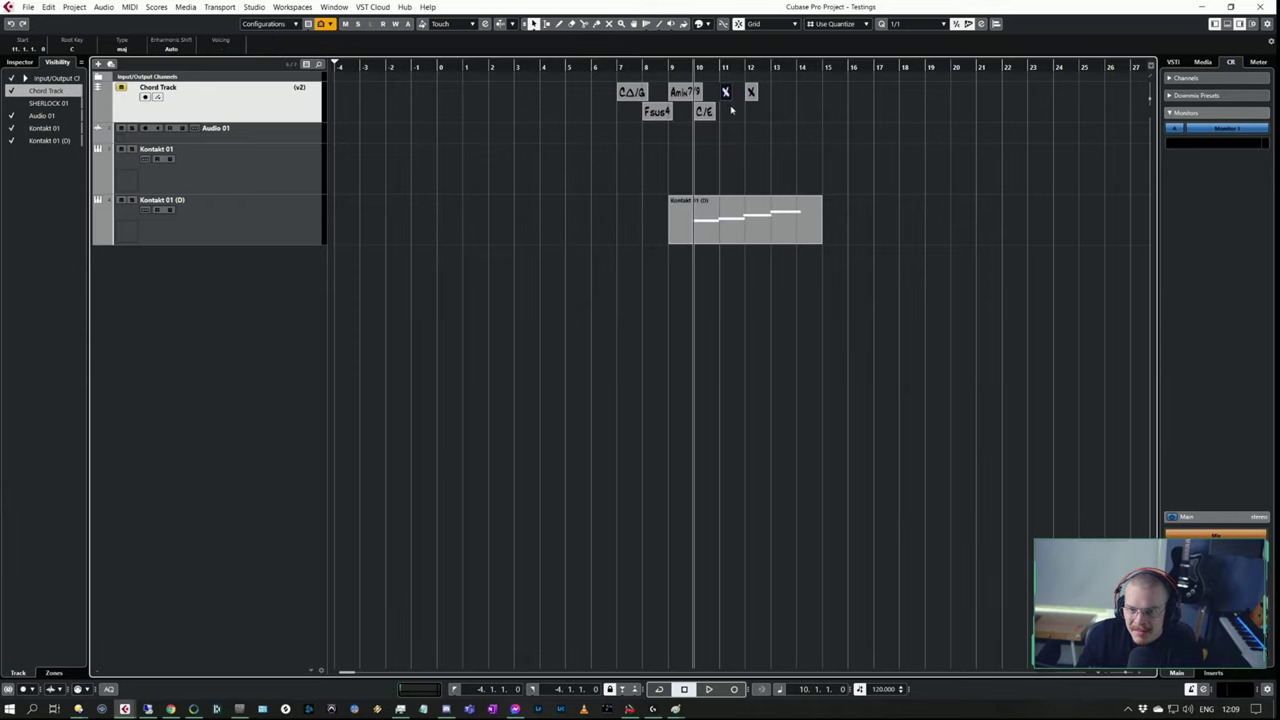
{"action": "double_click", "coordinate": [726, 91]}
{"action": "left_click", "coordinate": [668, 195]}
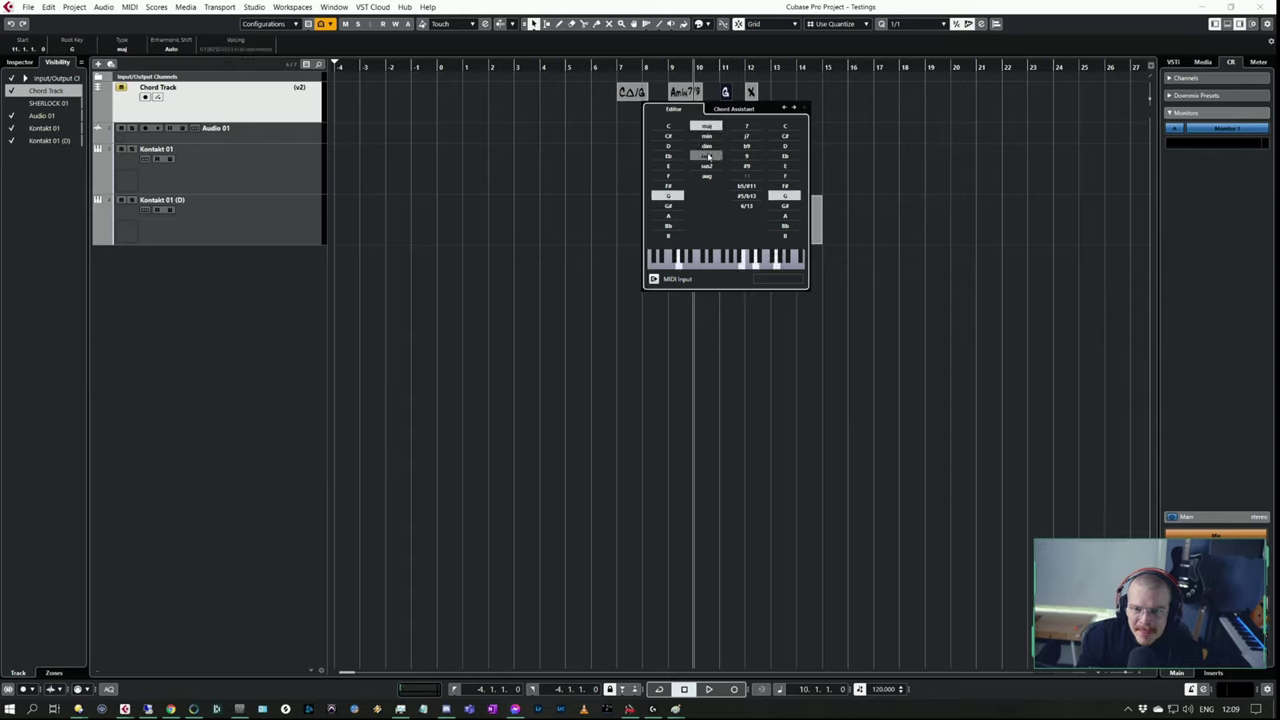
{"action": "left_click", "coordinate": [712, 158]}
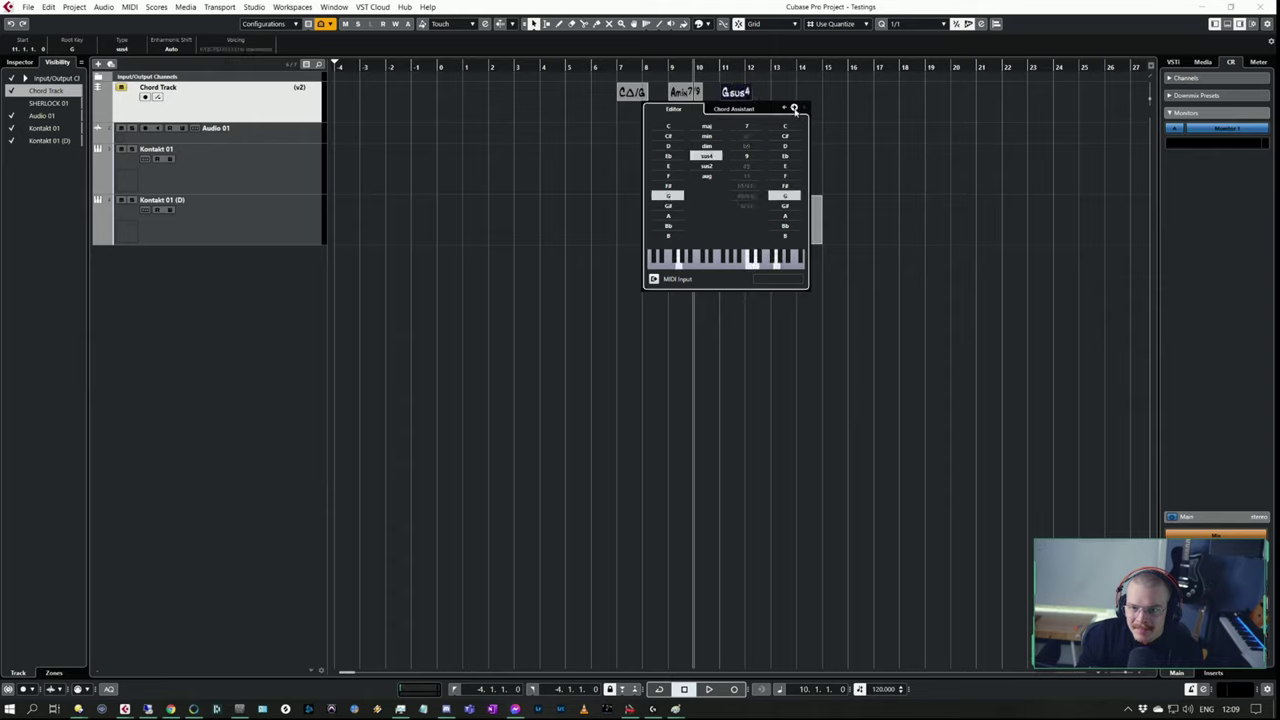
{"action": "left_click", "coordinate": [794, 106]}
{"action": "left_click", "coordinate": [694, 227]}
{"action": "left_click", "coordinate": [580, 158]}
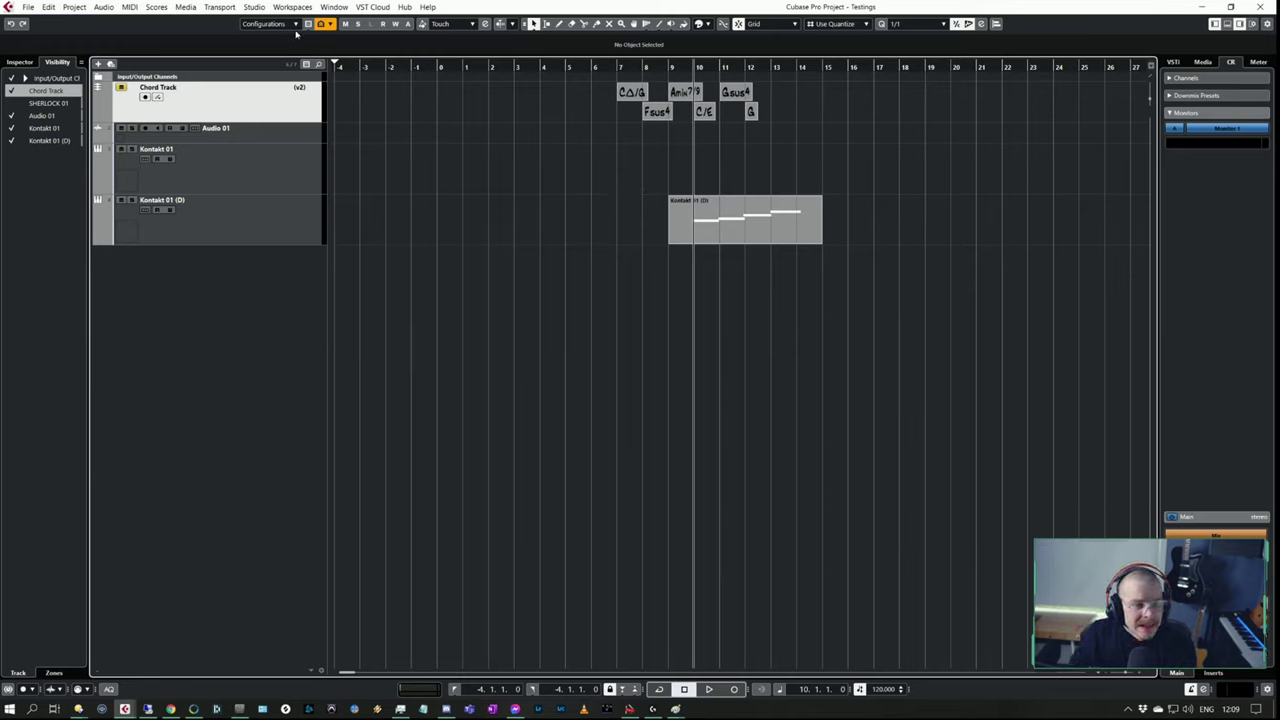
- Unmute the Chord Track, move the Kontakt 01 (D) part to bar 15, and play back
{"action": "left_click", "coordinate": [121, 88]}
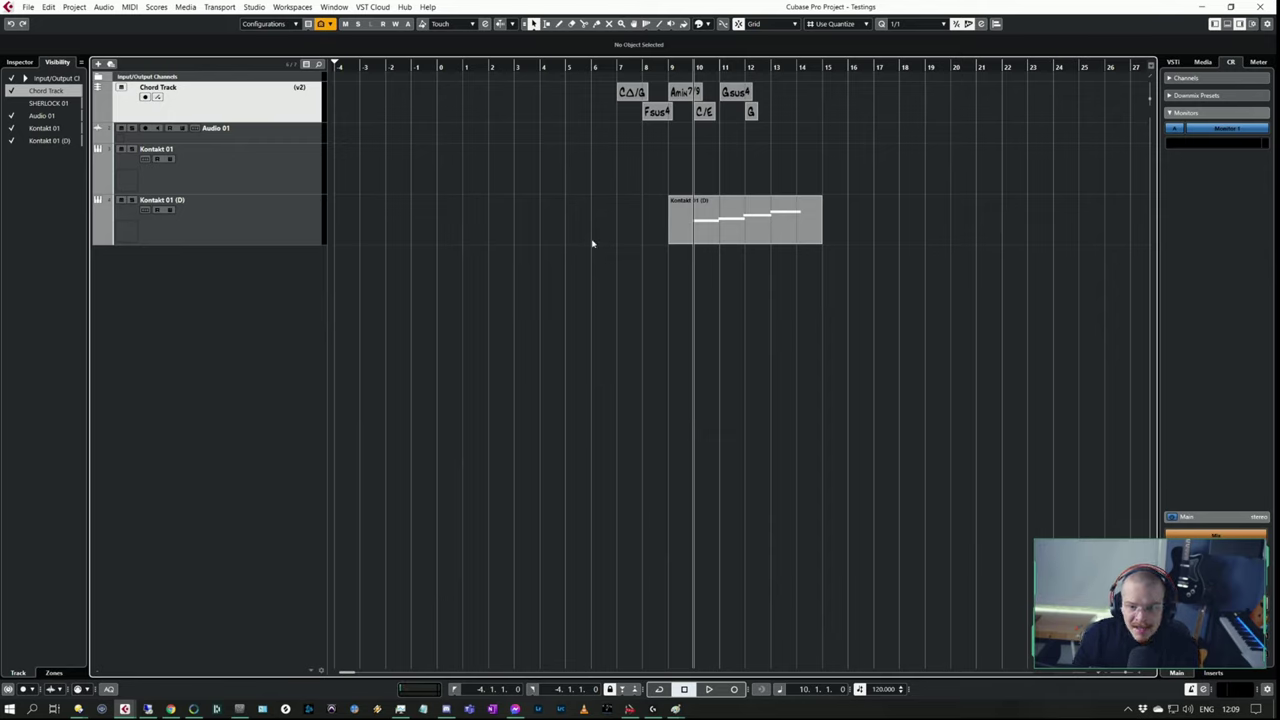
{"action": "left_click_drag", "start_coordinate": [770, 225], "coordinate": [924, 228]}
{"action": "key", "text": "Up"}
{"action": "key", "text": "space"}
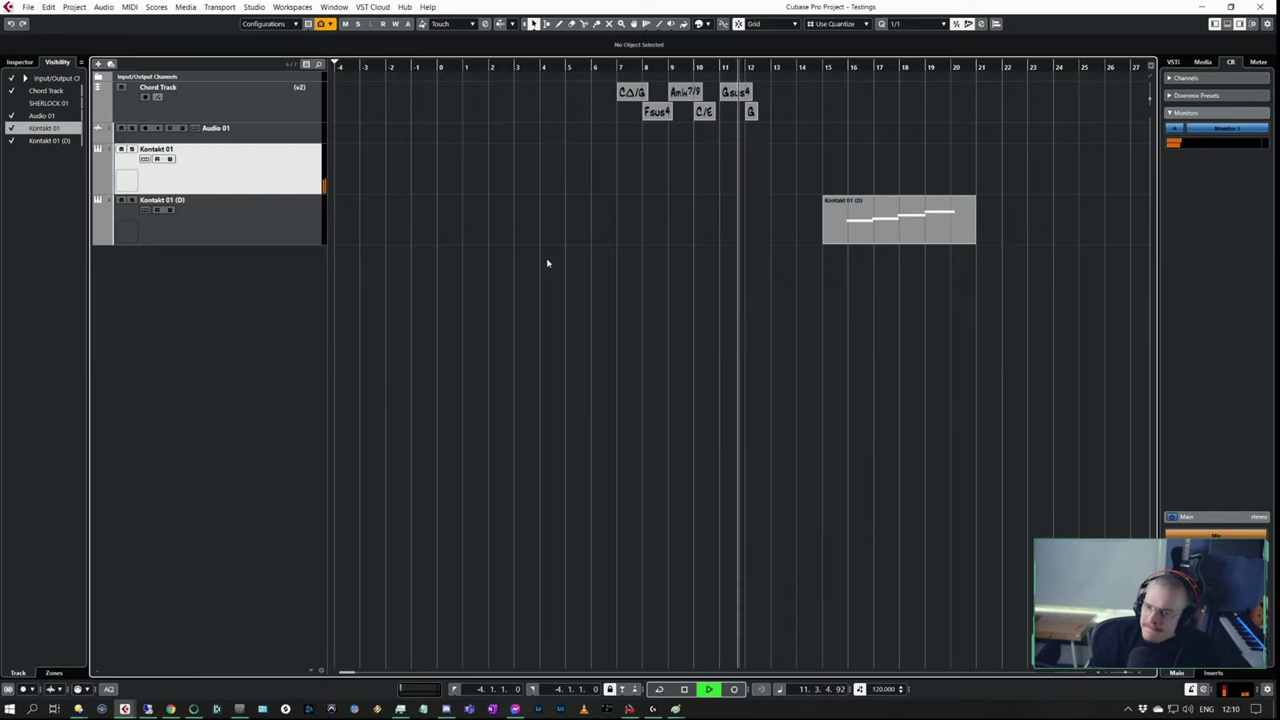
{"action": "key", "text": "space"}
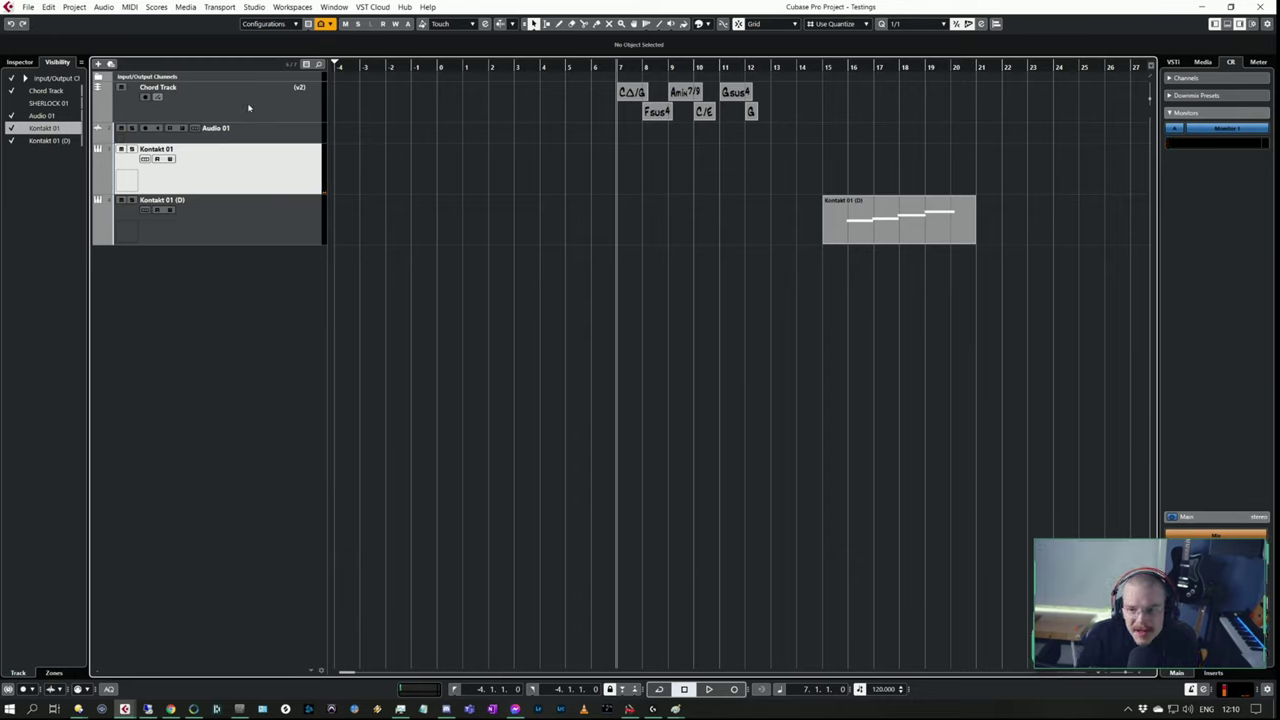
- Record-enable the Chord Track and select the Kontakt 01 track
{"action": "left_click", "coordinate": [121, 88]}
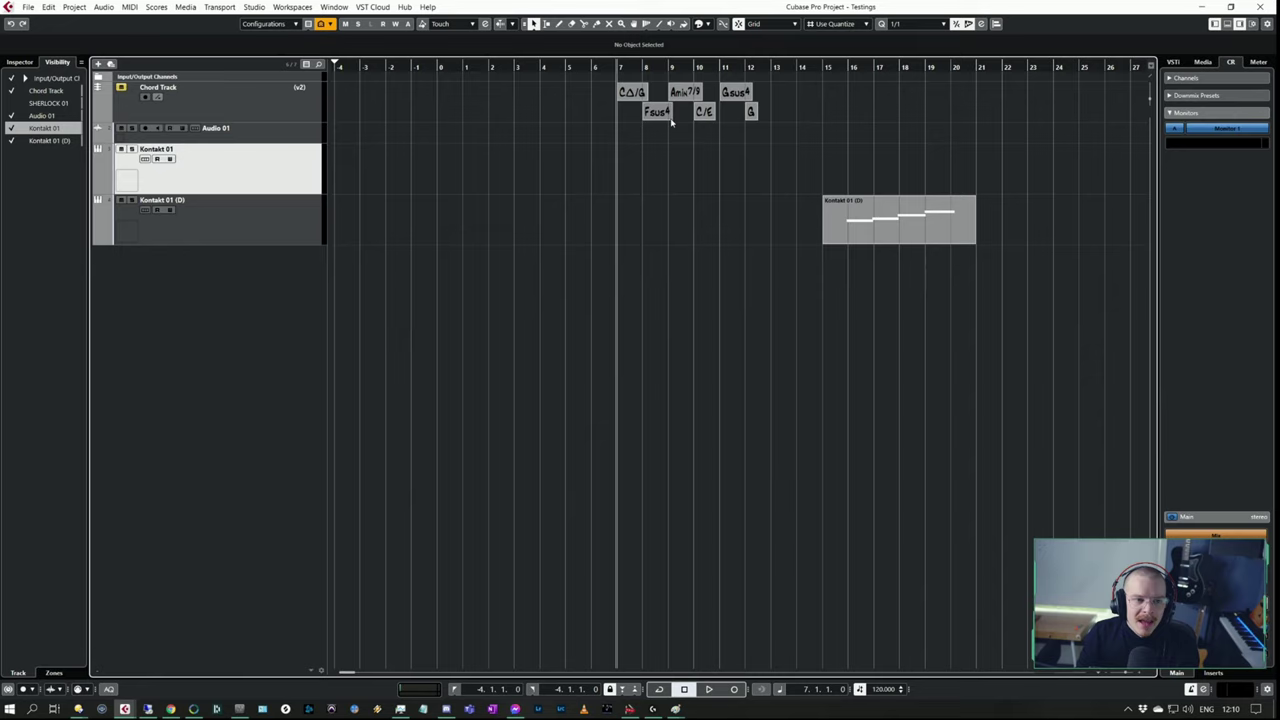
{"action": "left_click", "coordinate": [116, 106]}
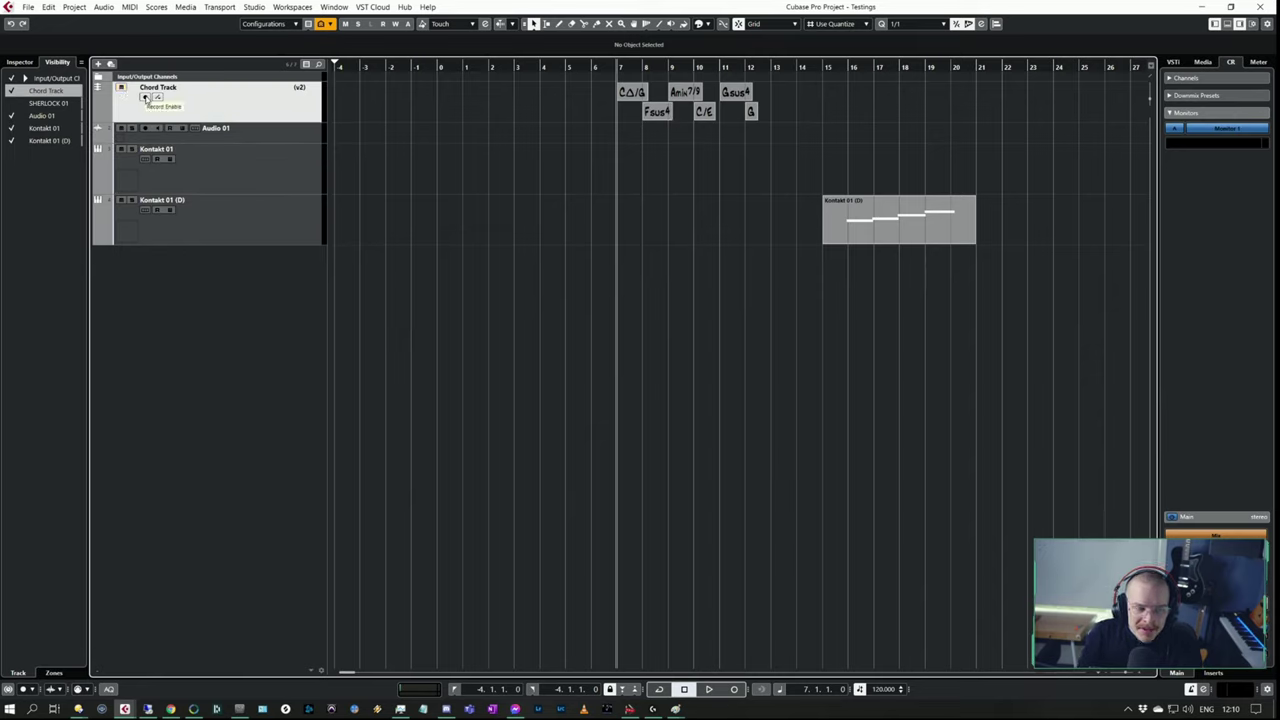
{"action": "left_click", "coordinate": [145, 97]}
{"action": "left_click", "coordinate": [229, 204]}
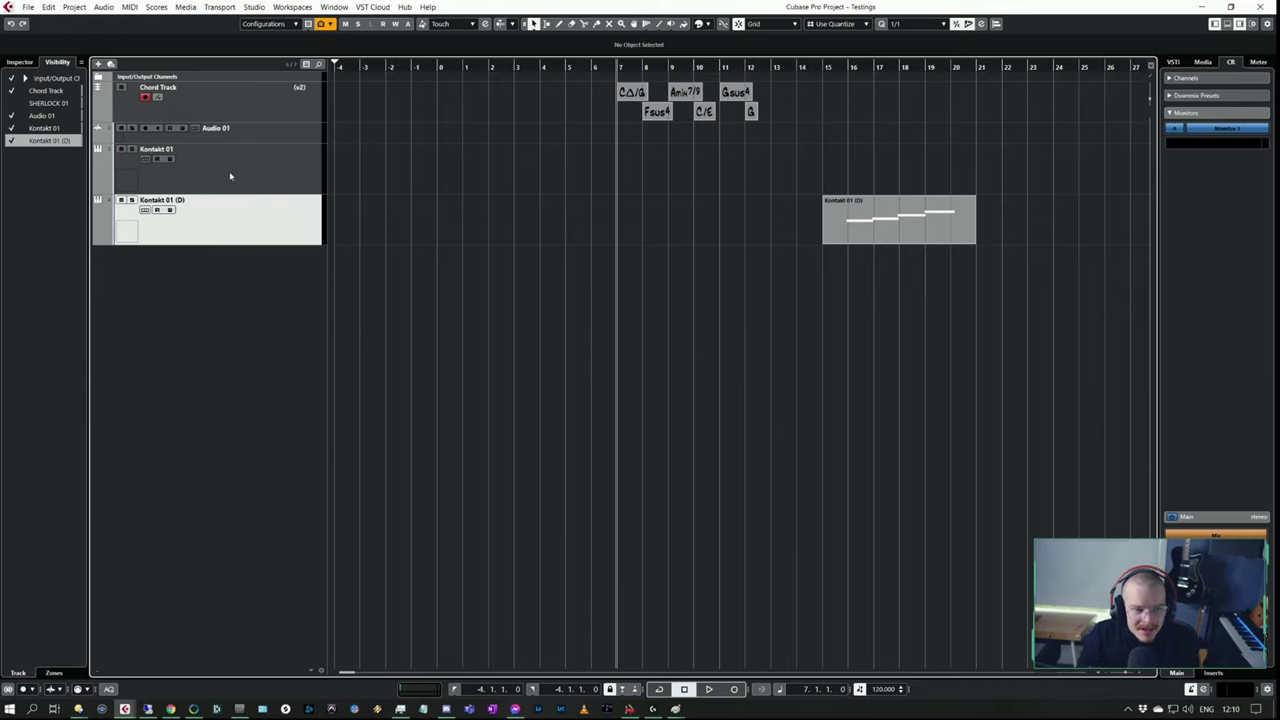
{"action": "left_click", "coordinate": [270, 168]}
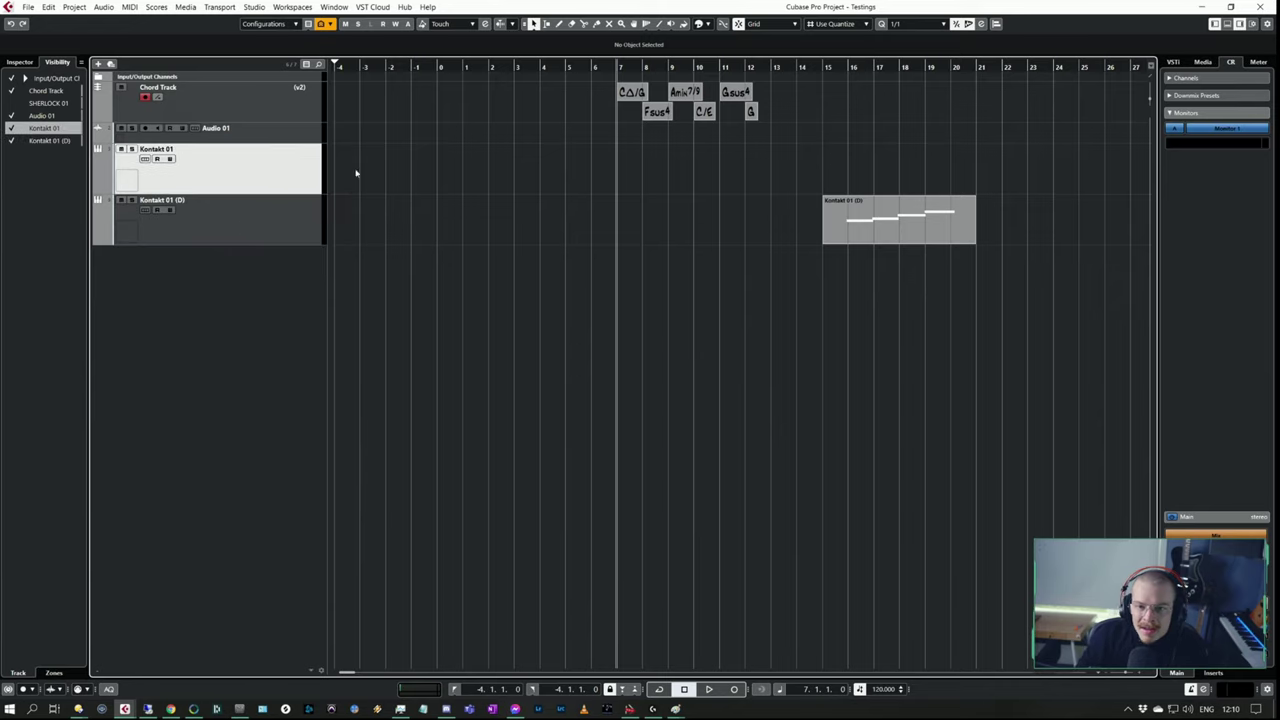
- Add a chord event at bar 3 and define it as C9 via MIDI input on Kontakt 01
{"action": "left_click", "coordinate": [519, 93]}
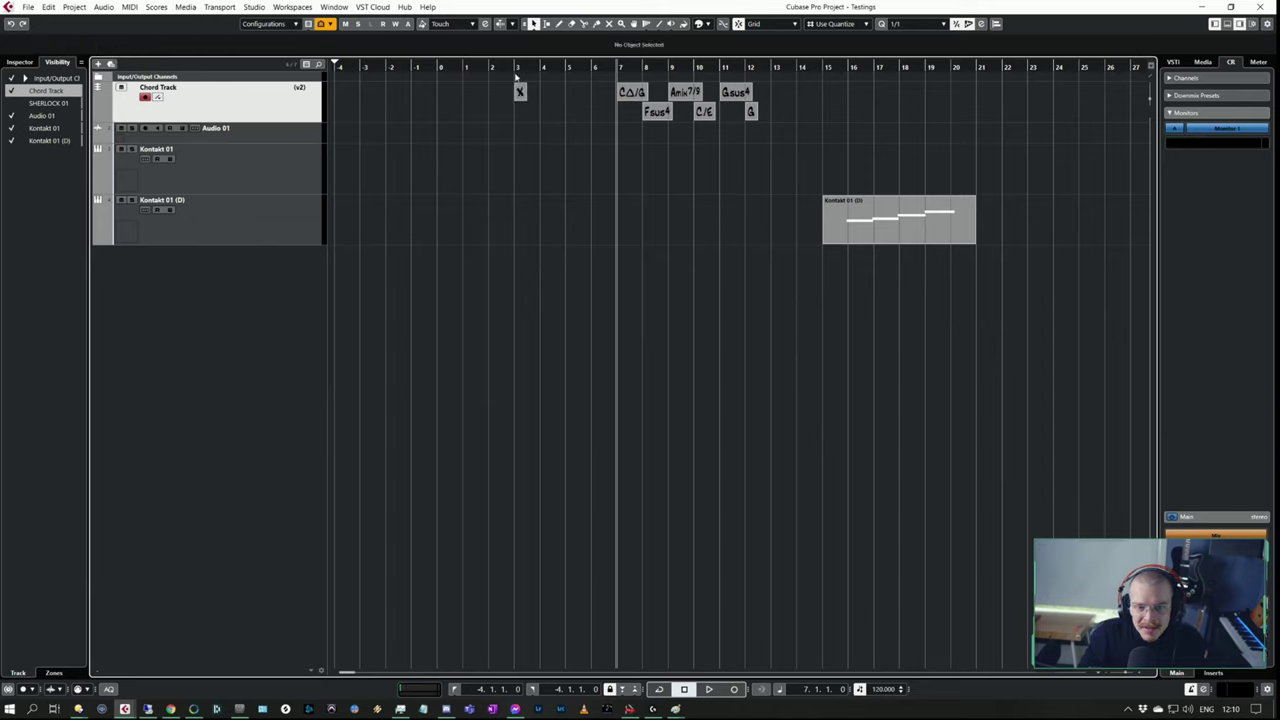
{"action": "left_click", "coordinate": [517, 63]}
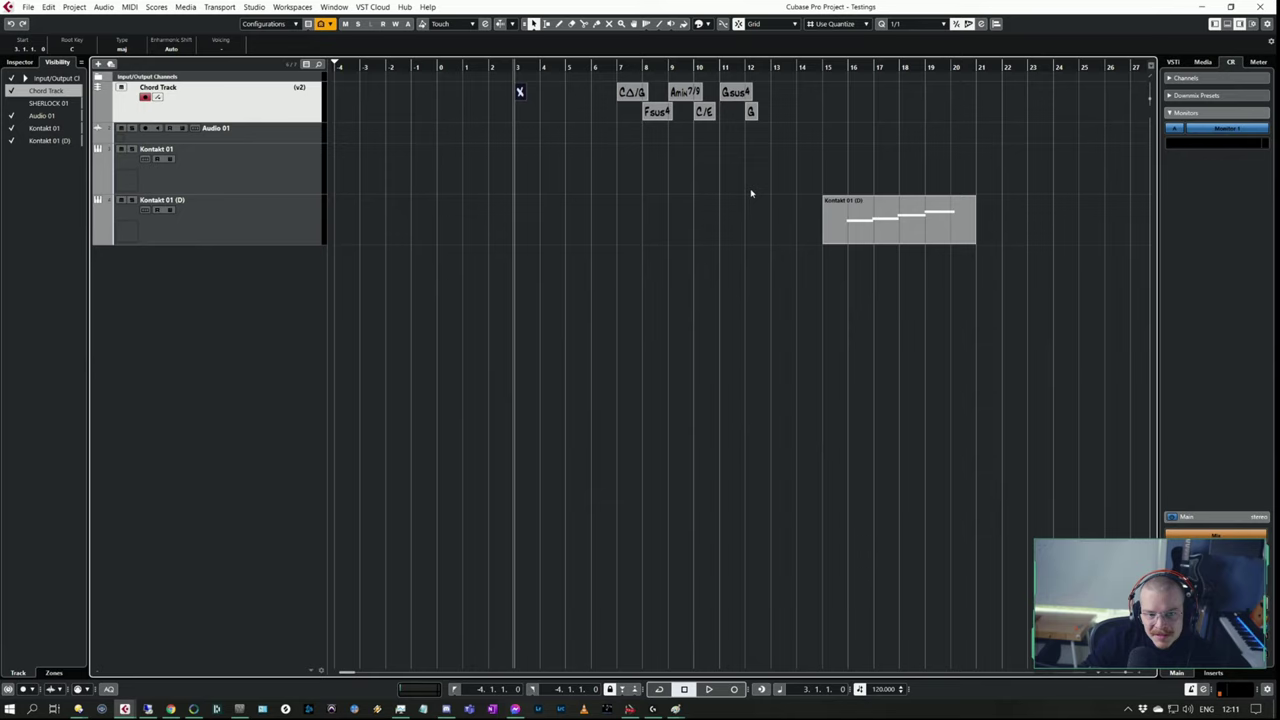
{"action": "left_click", "coordinate": [244, 174]}
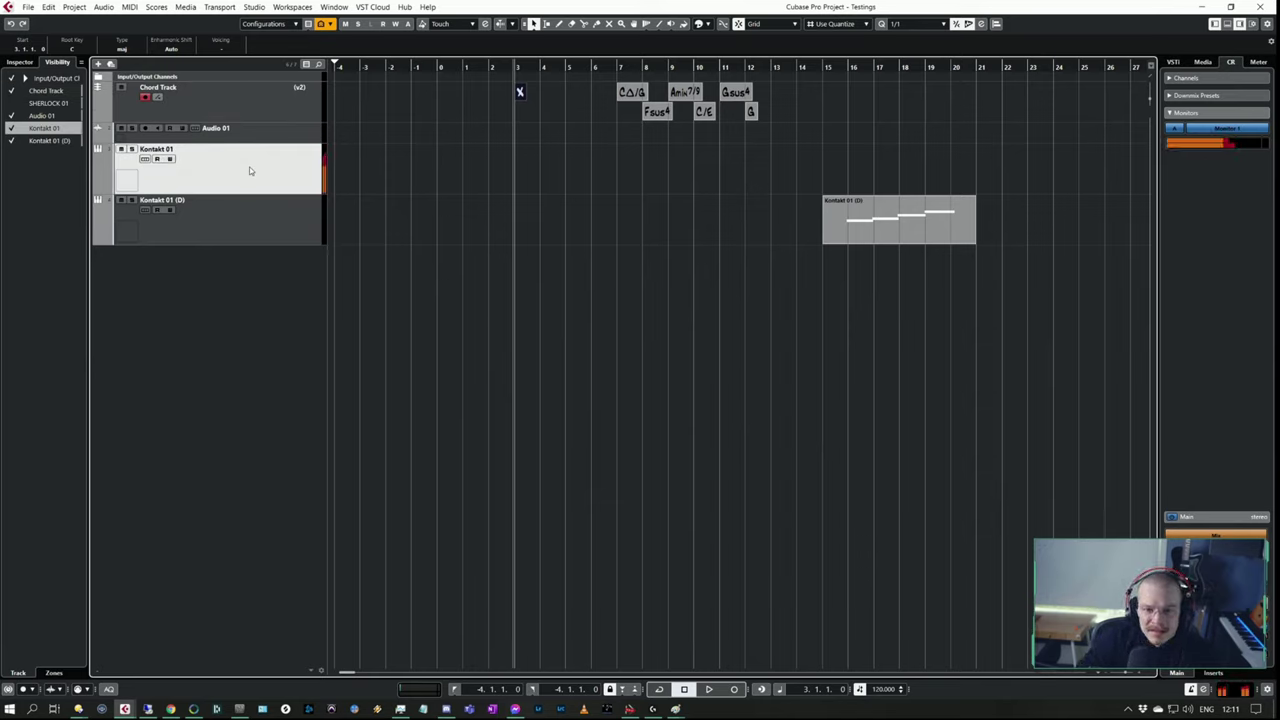
{"action": "double_click", "coordinate": [520, 92]}
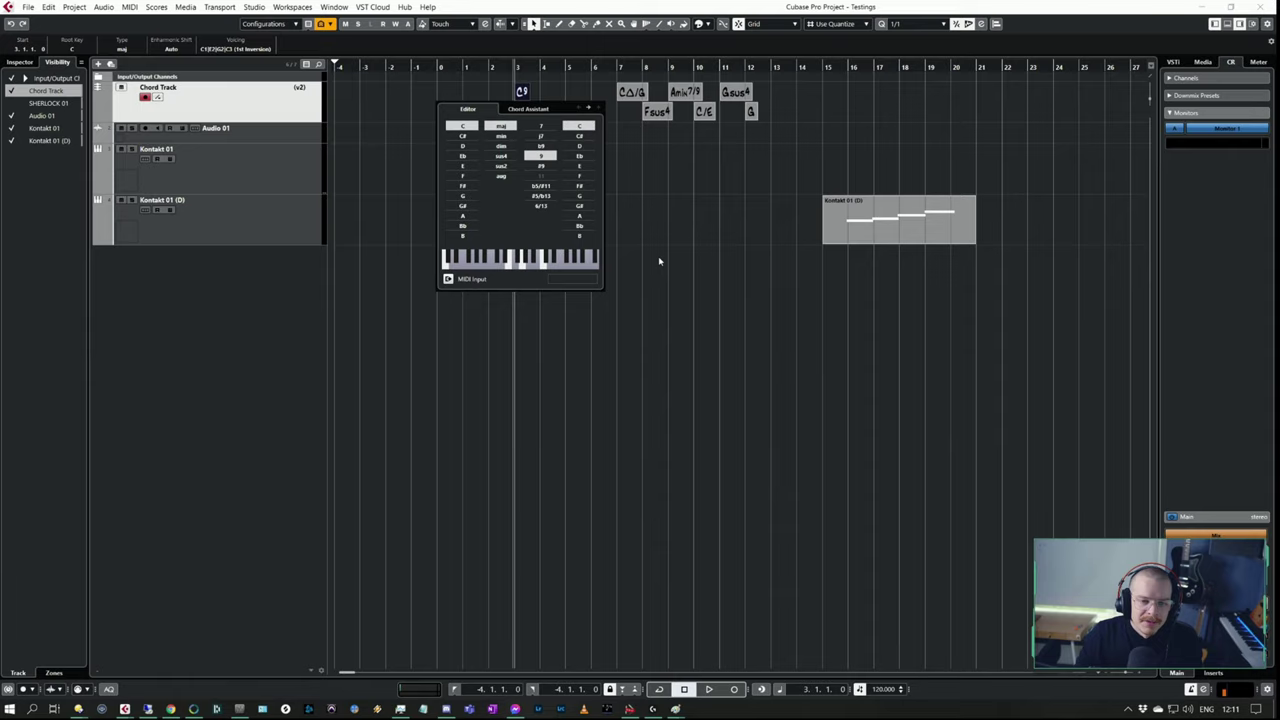
{"action": "left_click", "coordinate": [583, 112]}
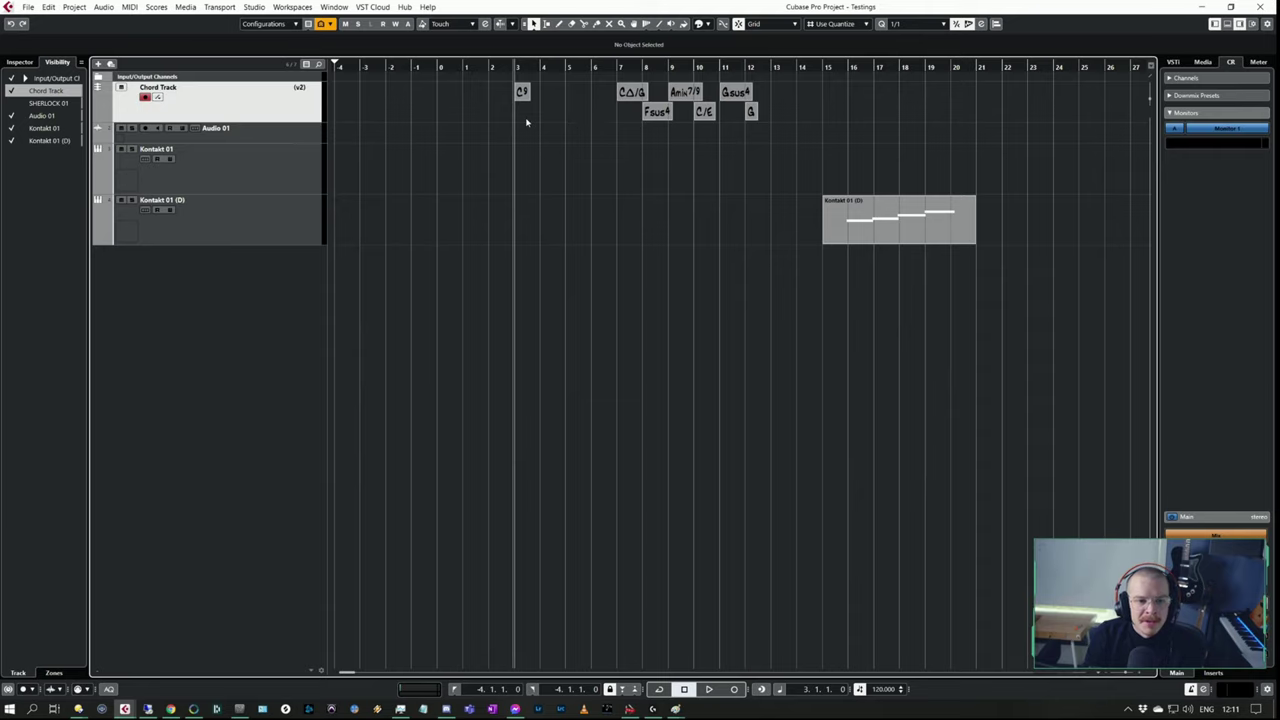
- Switch the Chord Track to version v1 and set the playback position to bar 9
{"action": "left_click", "coordinate": [307, 90]}
{"action": "left_click", "coordinate": [330, 95]}
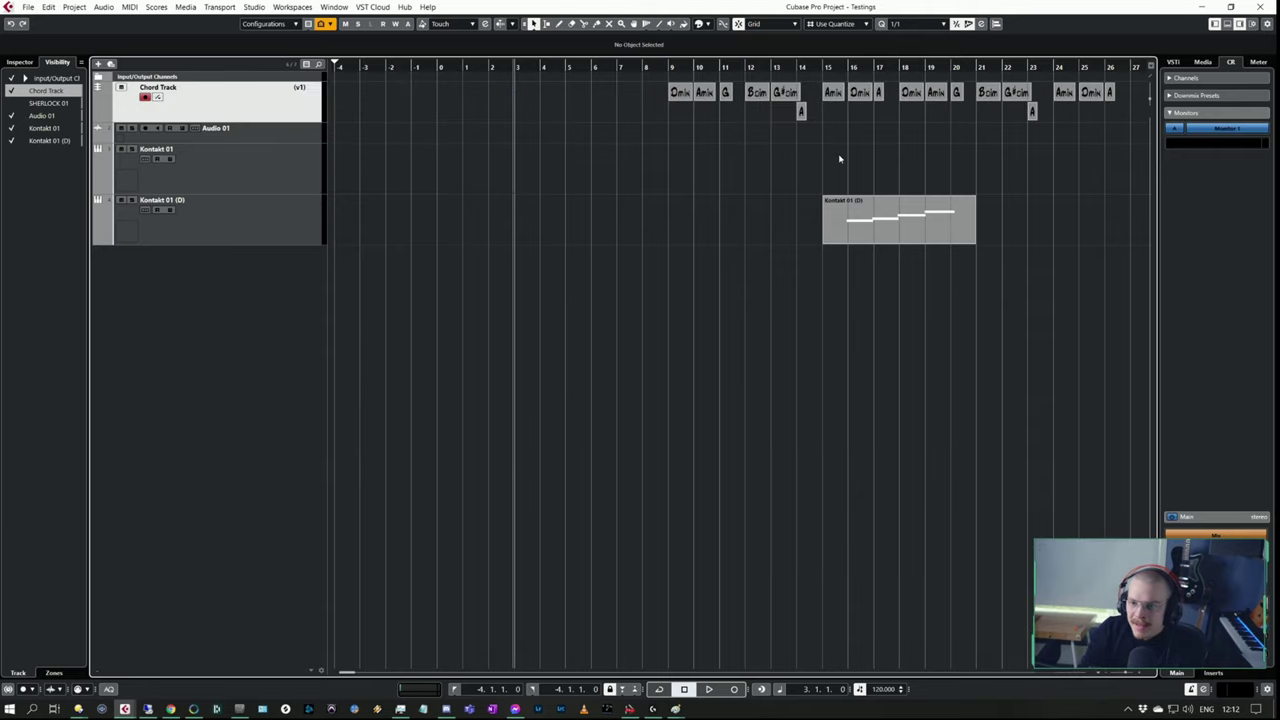
{"action": "scroll", "coordinate": [840, 158], "scroll_direction": "right", "scroll_amount": 5}
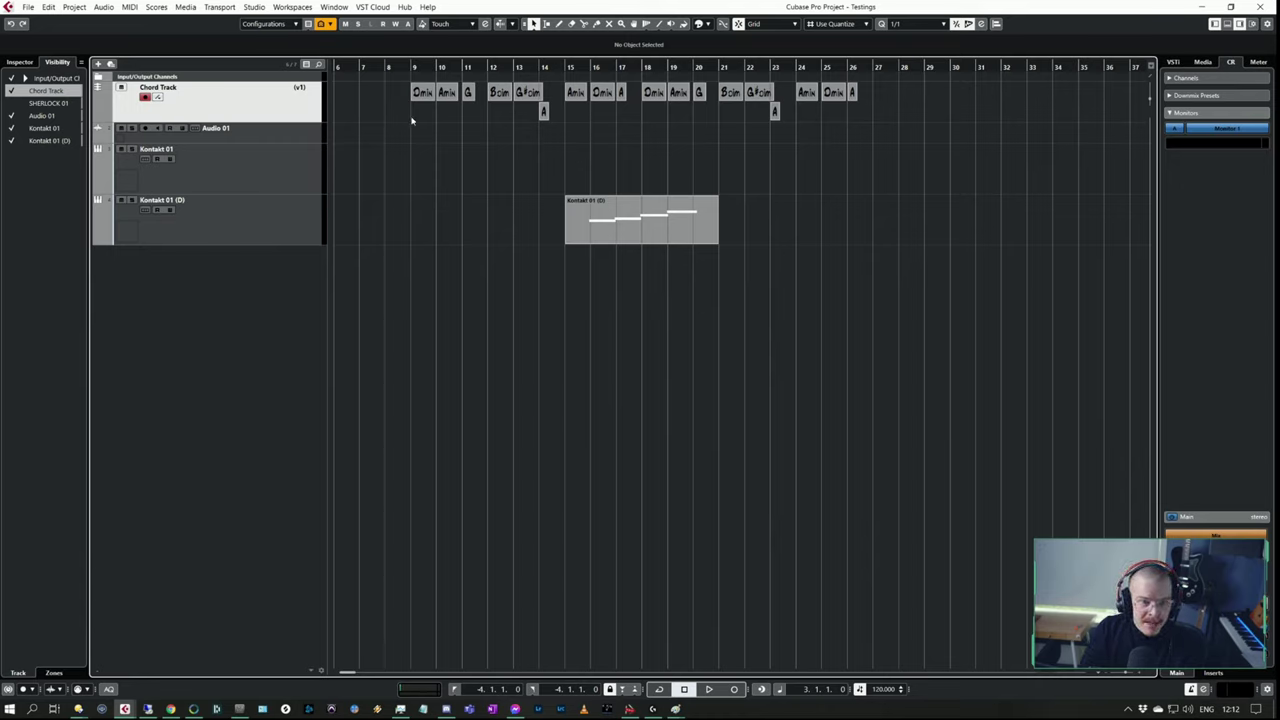
{"action": "left_click", "coordinate": [412, 66]}
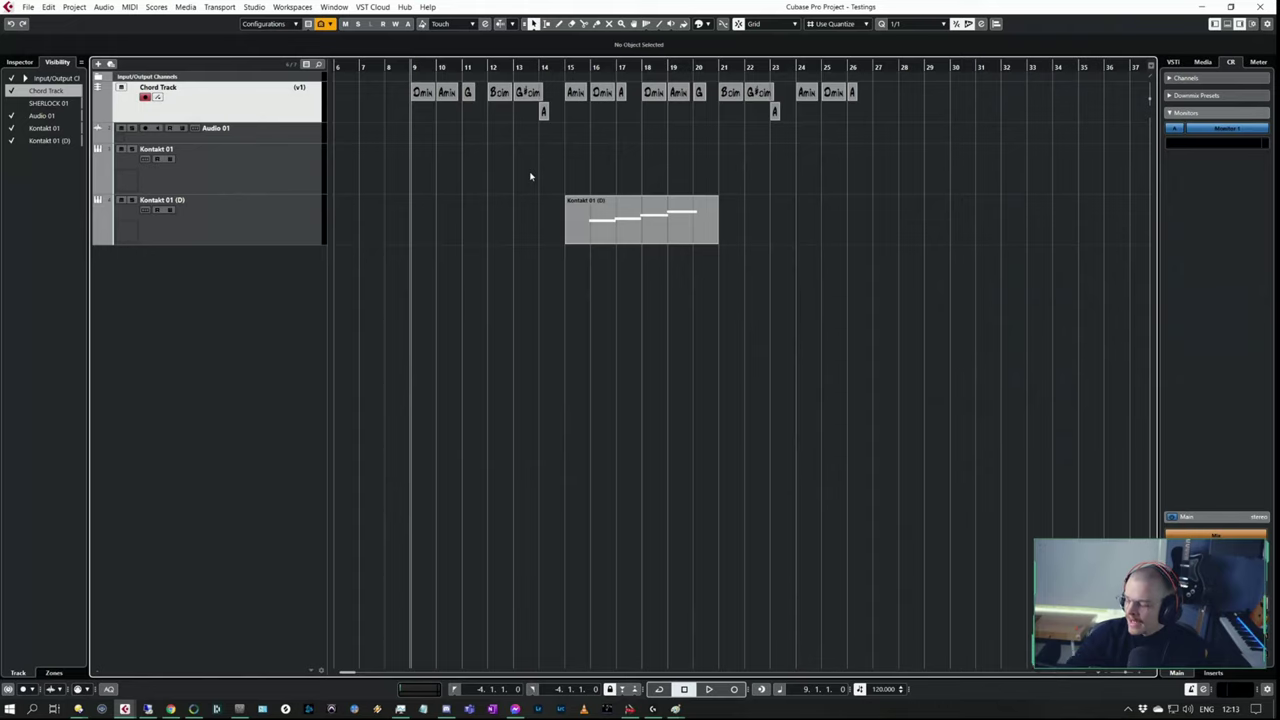
- Start a new, empty chord track version and select the Kontakt 01 (D) part
{"action": "left_click", "coordinate": [310, 88]}
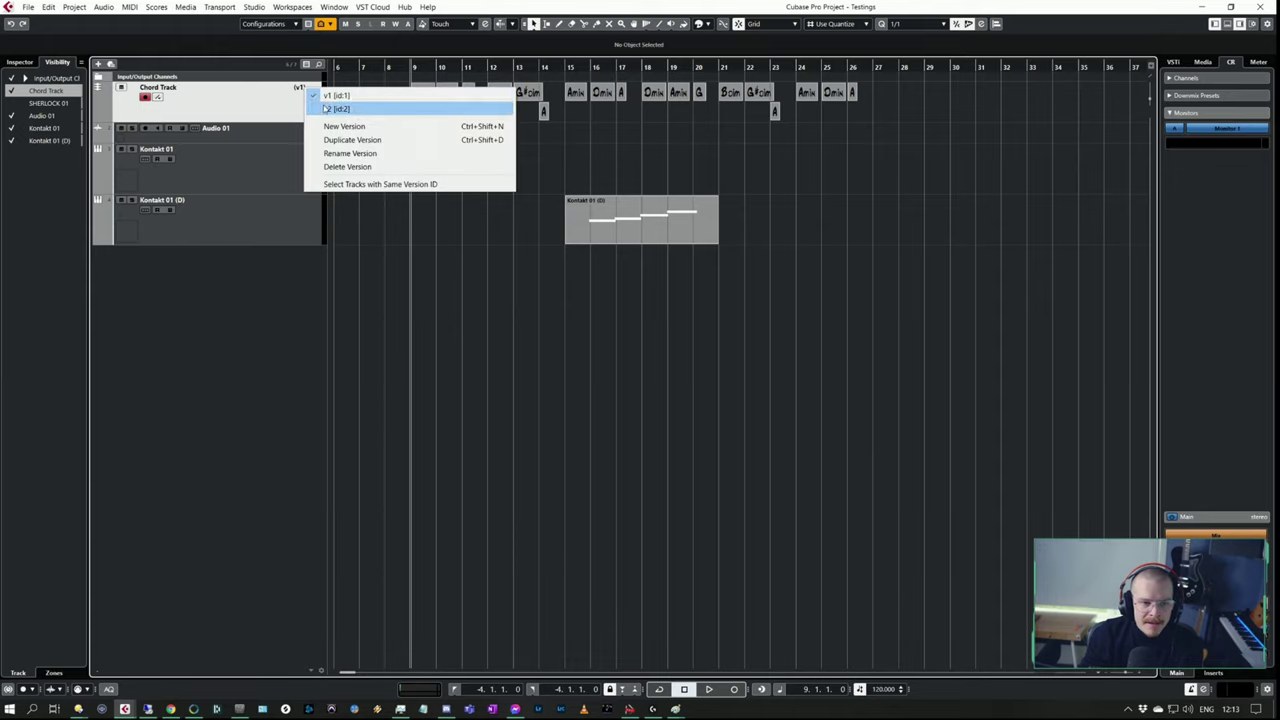
{"action": "left_click", "coordinate": [340, 124]}
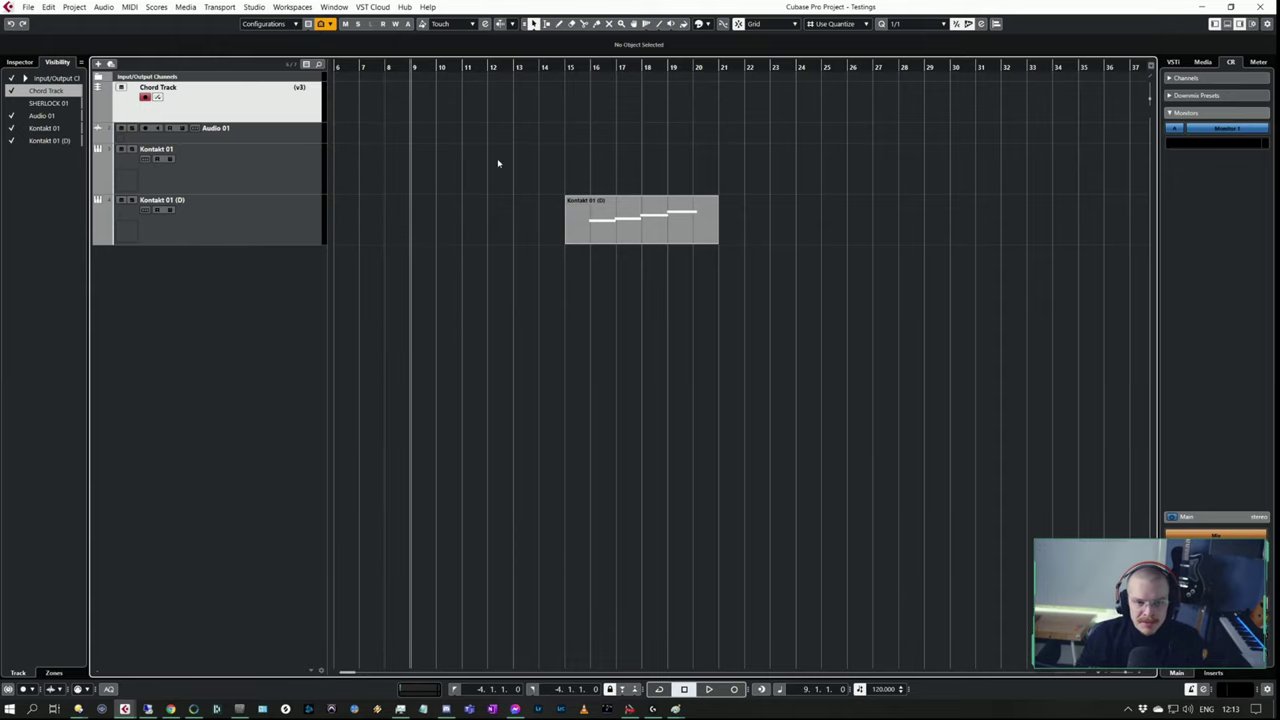
{"action": "key", "text": "ctrl+a"}
- Draw an empty chord event on every bar from 9 through 21
{"action": "left_click", "coordinate": [858, 189]}
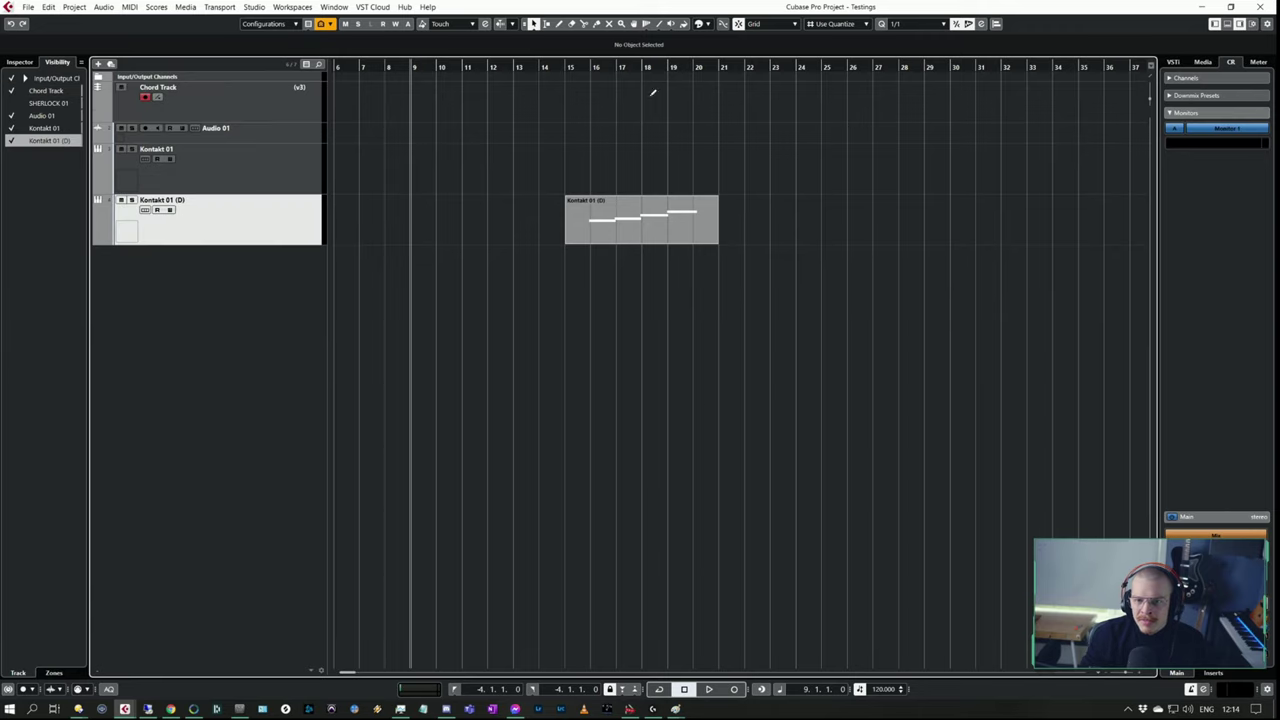
{"action": "left_click", "coordinate": [423, 100], "text": "alt"}
{"action": "left_click", "coordinate": [448, 100], "text": "alt"}
{"action": "left_click", "coordinate": [474, 100], "text": "alt"}
{"action": "left_click", "coordinate": [499, 100], "text": "alt"}
{"action": "left_click", "coordinate": [550, 100], "text": "alt"}
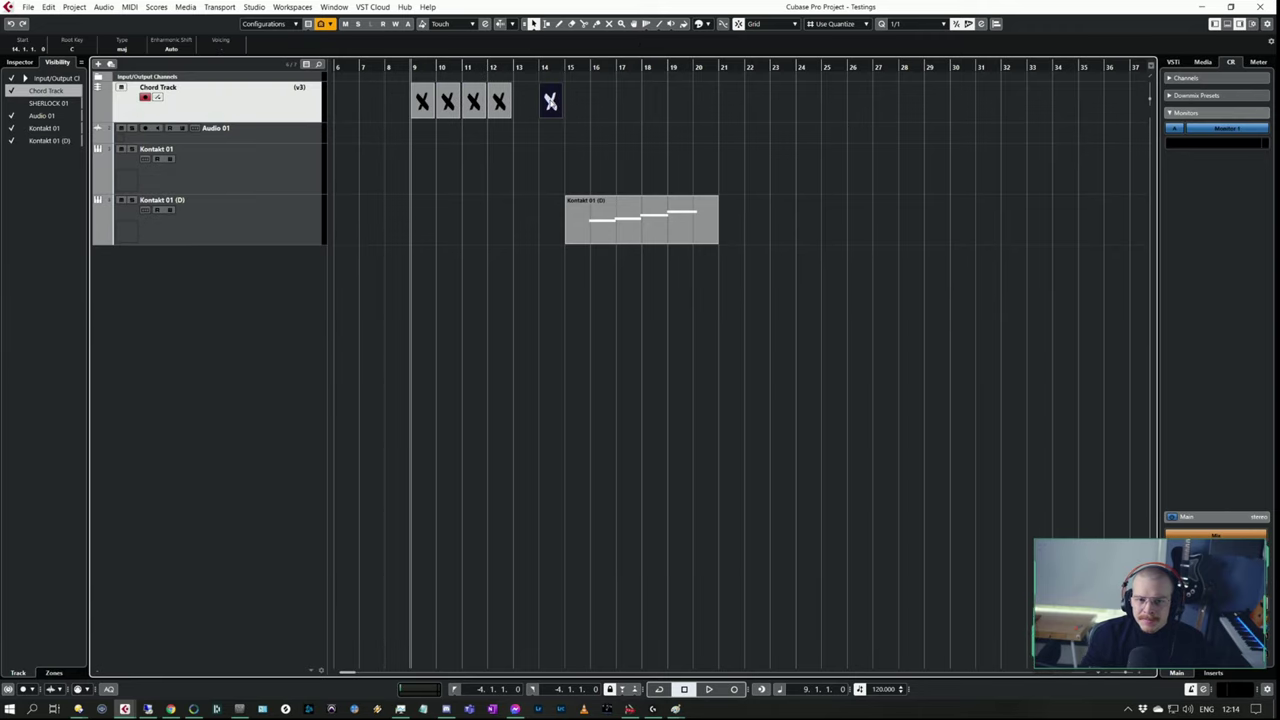
{"action": "left_click", "coordinate": [525, 100], "text": "alt"}
{"action": "left_click", "coordinate": [576, 100], "text": "alt"}
{"action": "left_click", "coordinate": [601, 100], "text": "alt"}
{"action": "left_click", "coordinate": [627, 100], "text": "alt"}
{"action": "left_click", "coordinate": [653, 100], "text": "alt"}
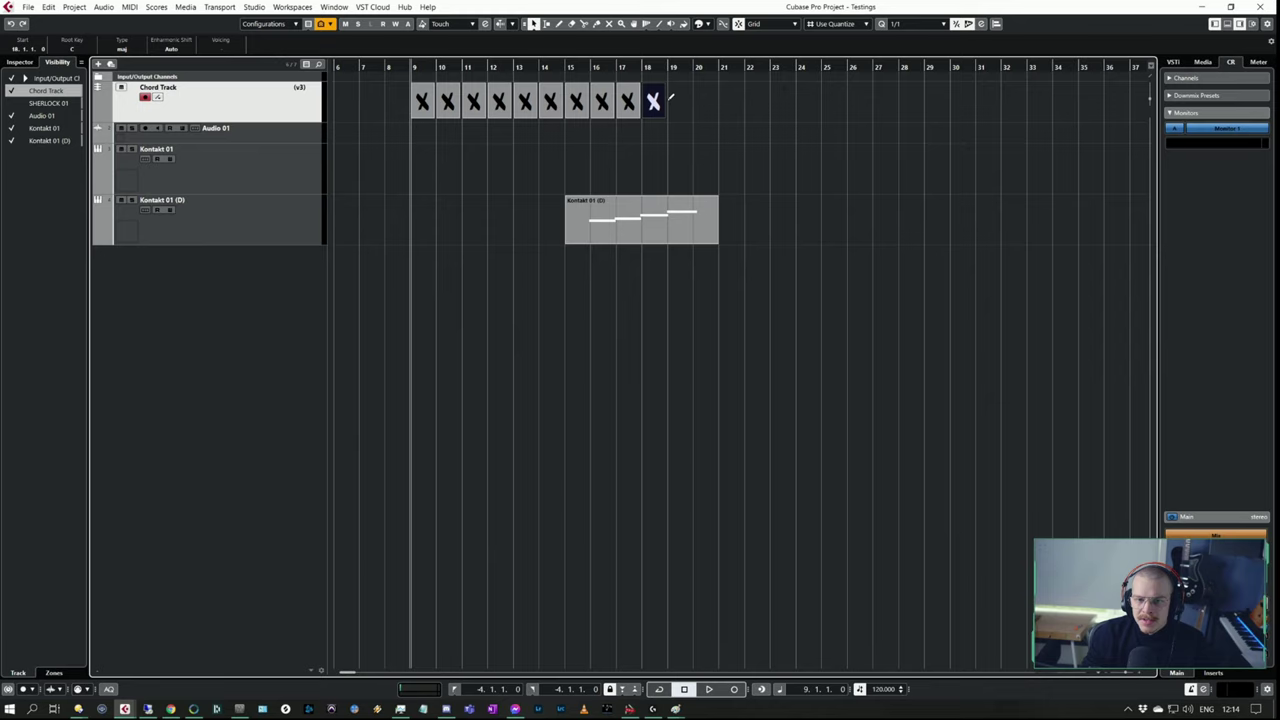
{"action": "left_click", "coordinate": [679, 100], "text": "alt"}
{"action": "left_click", "coordinate": [704, 100], "text": "alt"}
{"action": "left_click", "coordinate": [730, 100], "text": "alt"}
- Move the Kontakt 01 (D) part to bars 25–30 and open the bar-9 chord's editor
{"action": "left_click", "coordinate": [650, 220]}
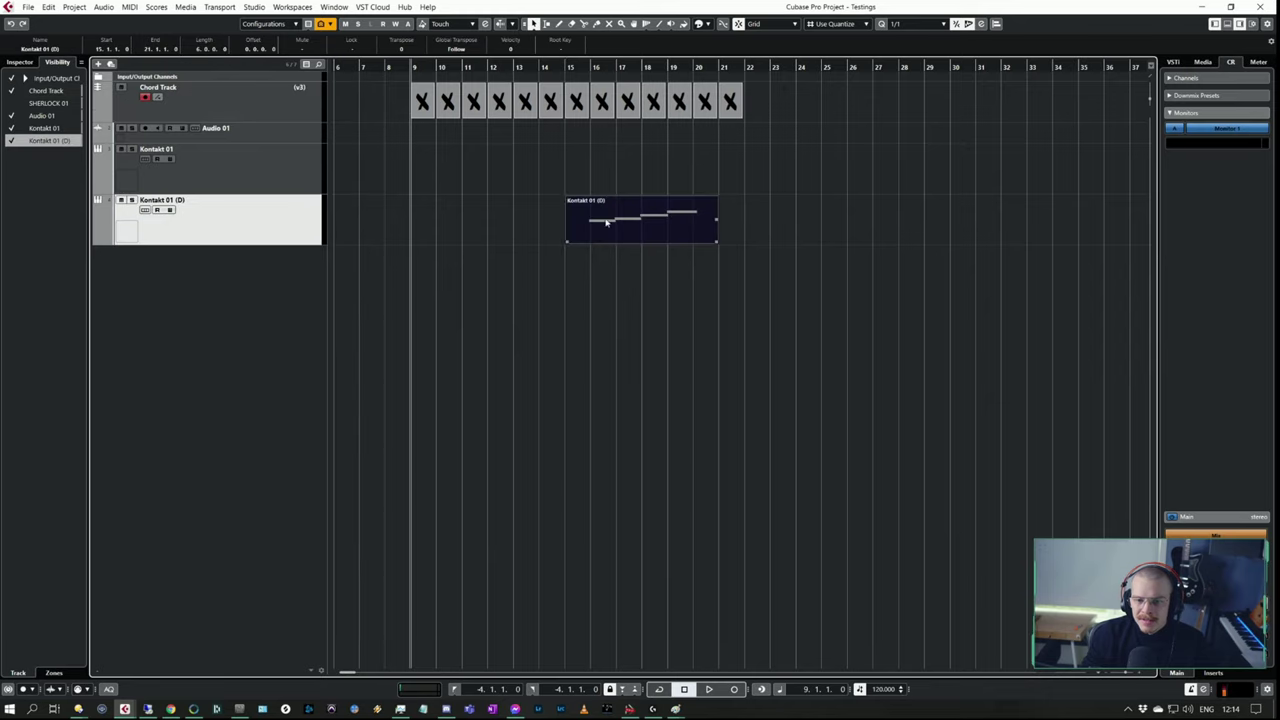
{"action": "left_click_drag", "start_coordinate": [650, 220], "coordinate": [907, 220]}
{"action": "left_click", "coordinate": [404, 132]}
{"action": "double_click", "coordinate": [421, 101]}
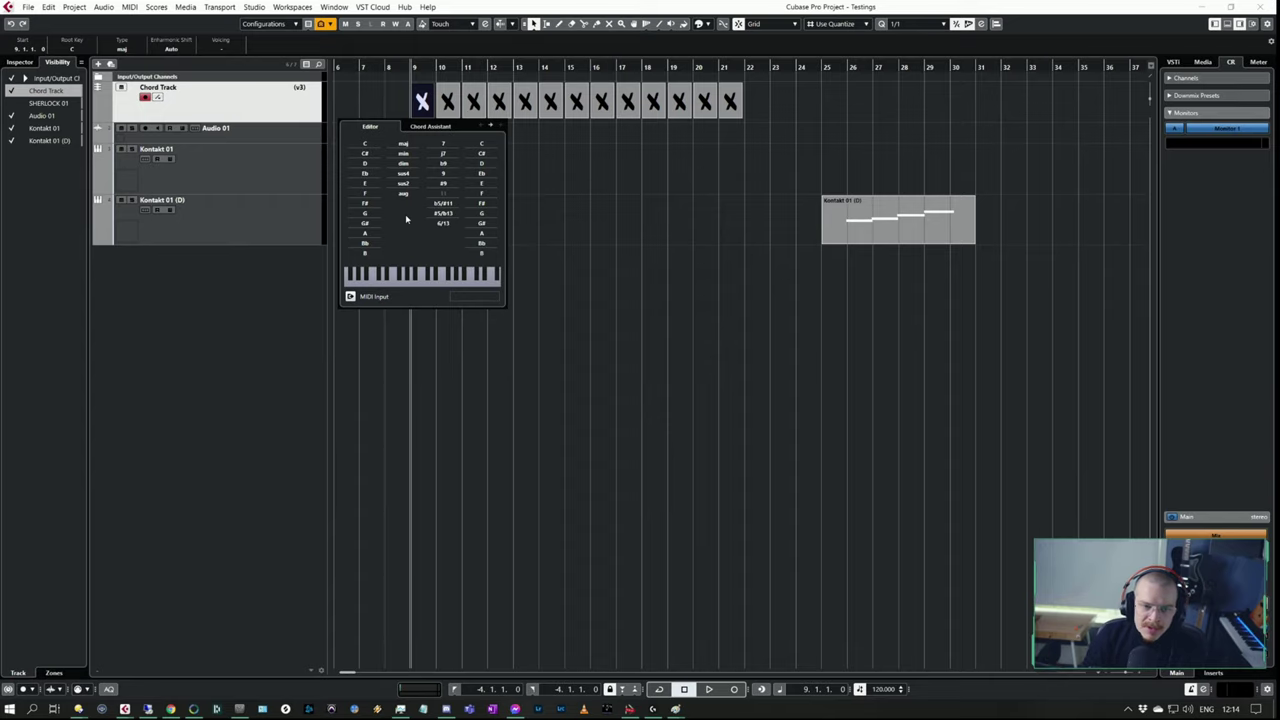
- Set the bar-9 chord's root to D
{"action": "left_click", "coordinate": [436, 127]}
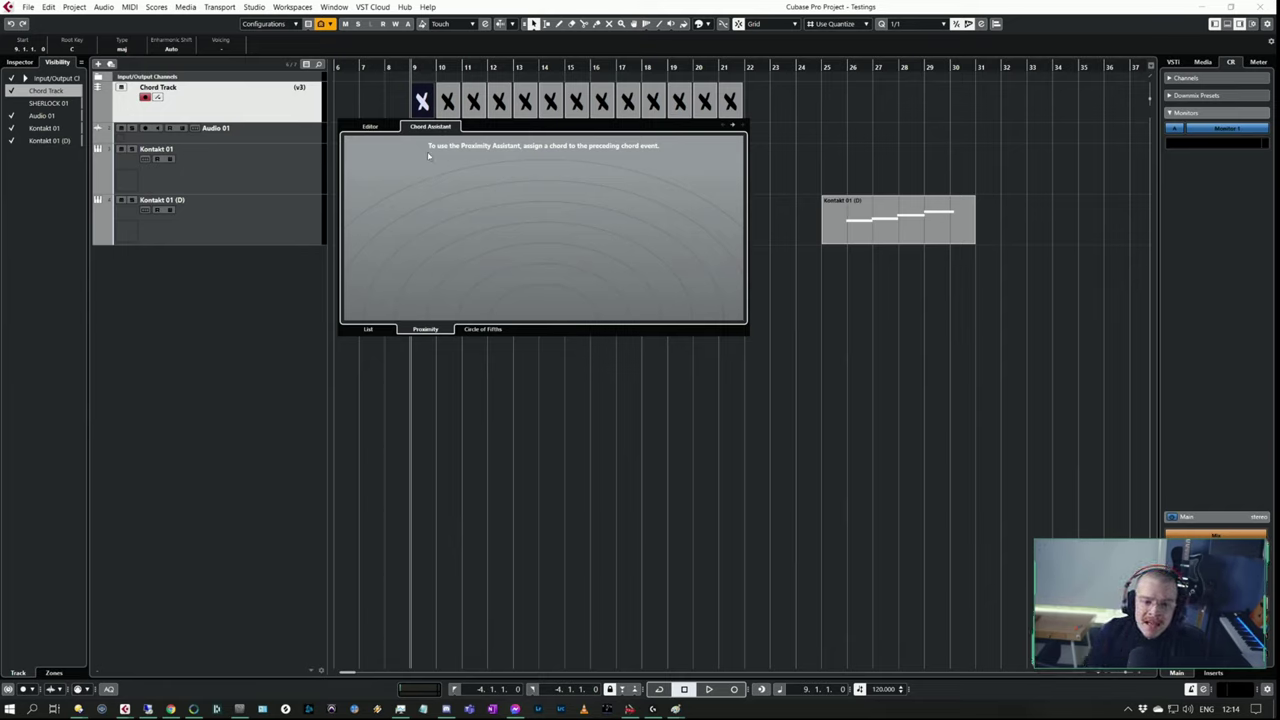
{"action": "left_click", "coordinate": [371, 127]}
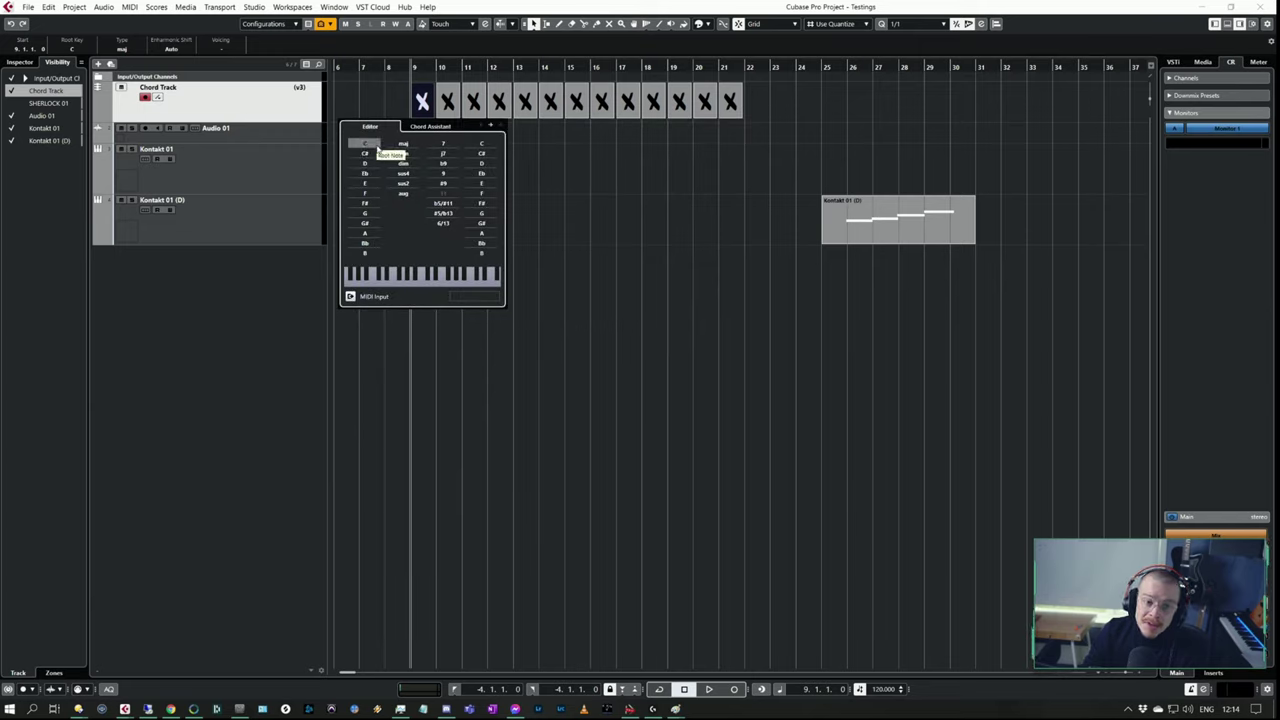
{"action": "left_click", "coordinate": [365, 163]}
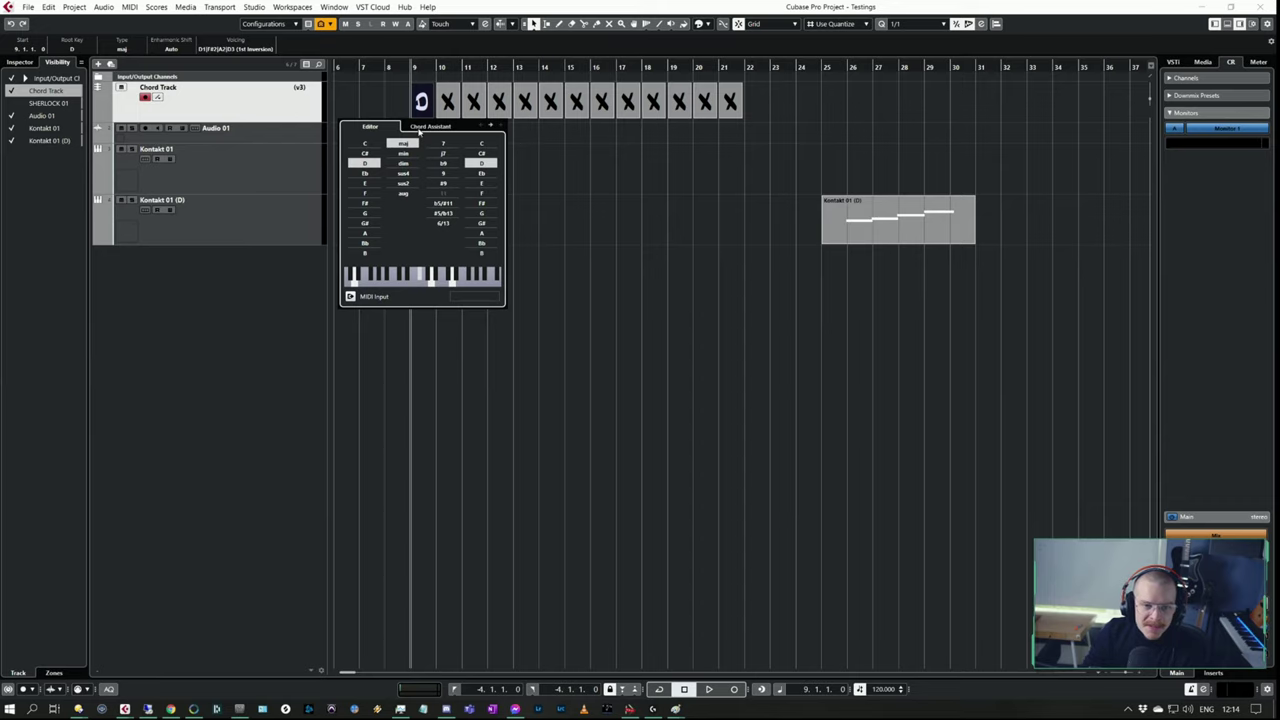
- Set the Chord Assistant list to complexity 1, Cadence mode, All Cadences type
{"action": "left_click", "coordinate": [428, 127]}
{"action": "left_click", "coordinate": [737, 126]}
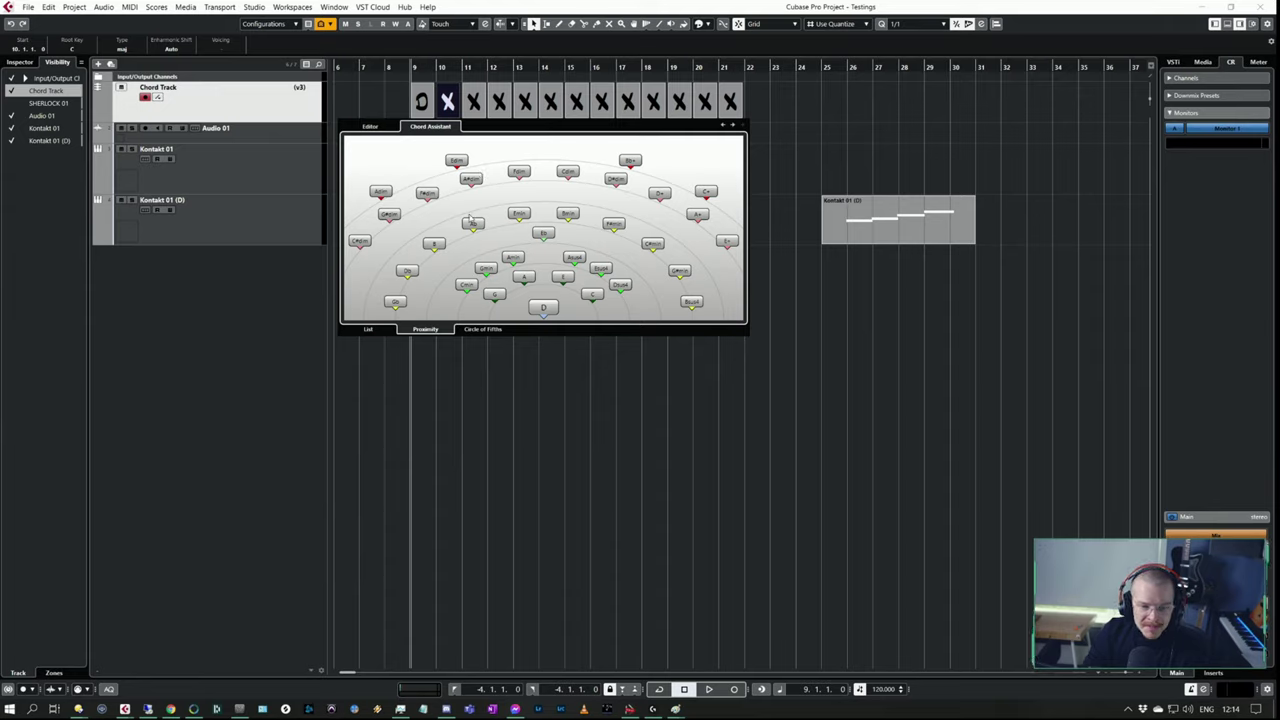
{"action": "left_click", "coordinate": [372, 330]}
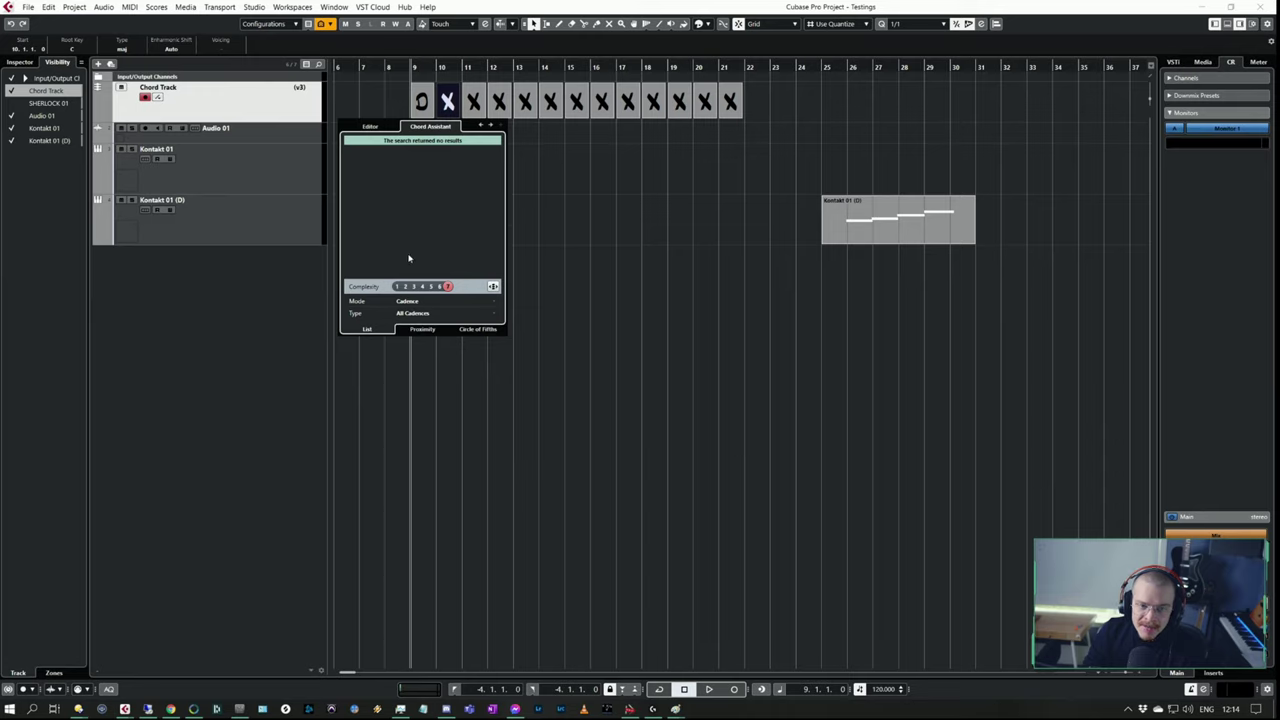
{"action": "left_click", "coordinate": [397, 287]}
{"action": "left_click", "coordinate": [410, 301]}
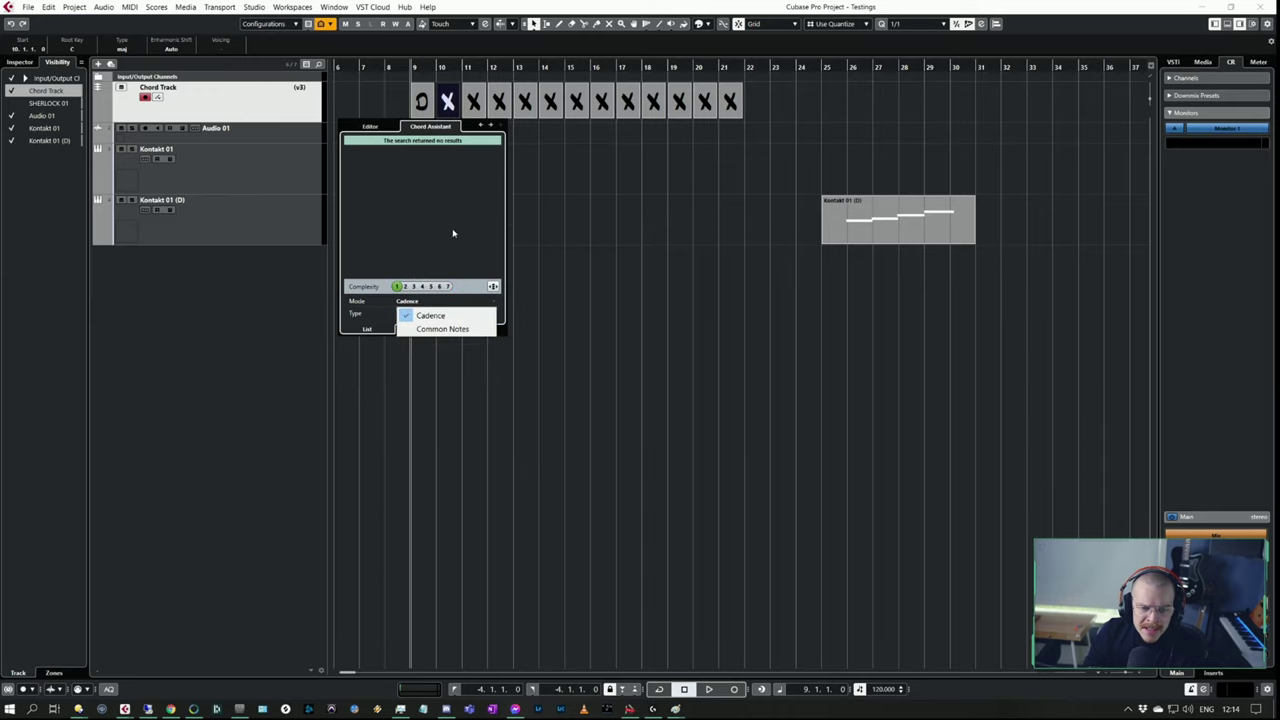
{"action": "left_click", "coordinate": [434, 312]}
{"action": "left_click", "coordinate": [424, 314]}
{"action": "left_click", "coordinate": [474, 226]}
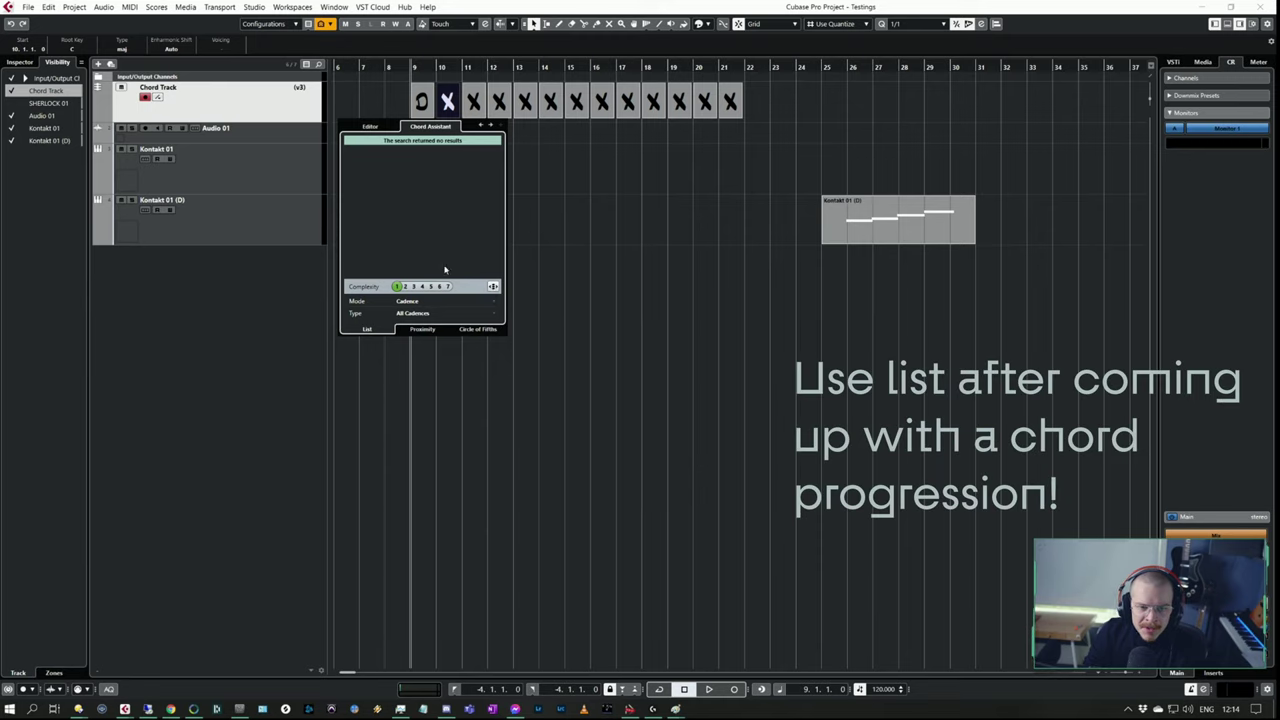
- Use the proximity map to set bars 10–14 to G, A, Emin, F#min and G#min
{"action": "left_click", "coordinate": [428, 331]}
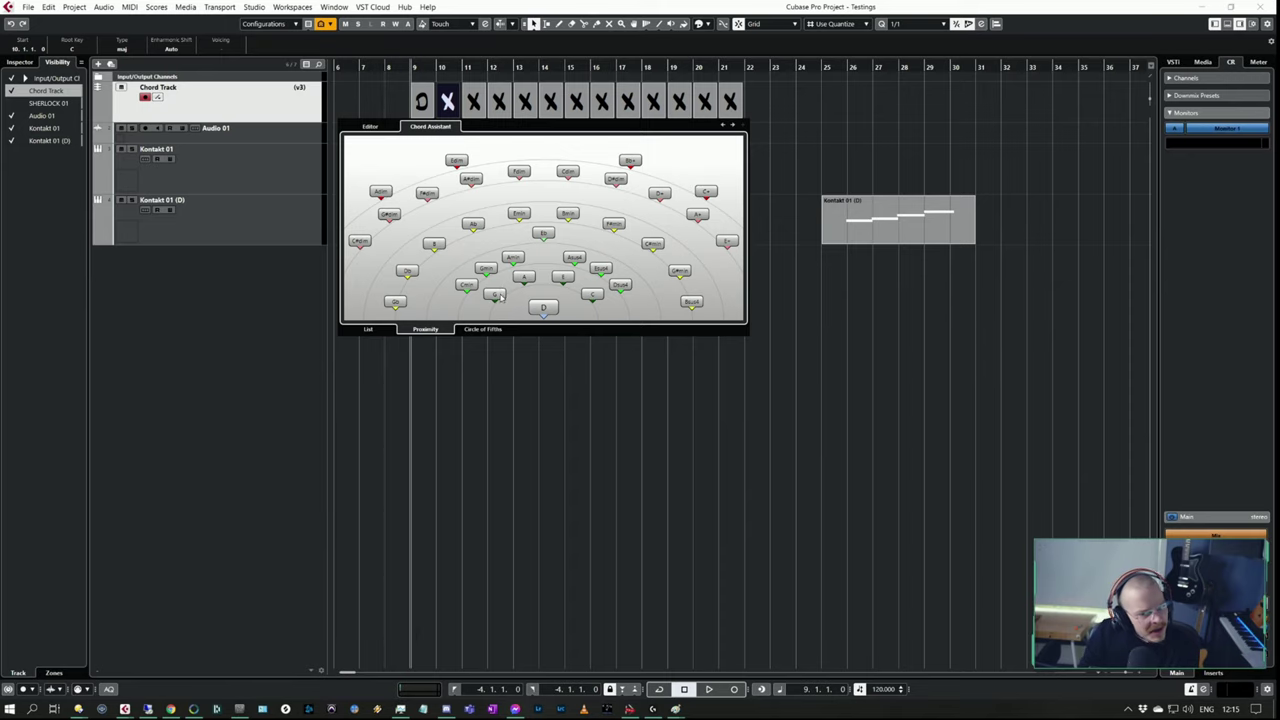
{"action": "left_click", "coordinate": [495, 295]}
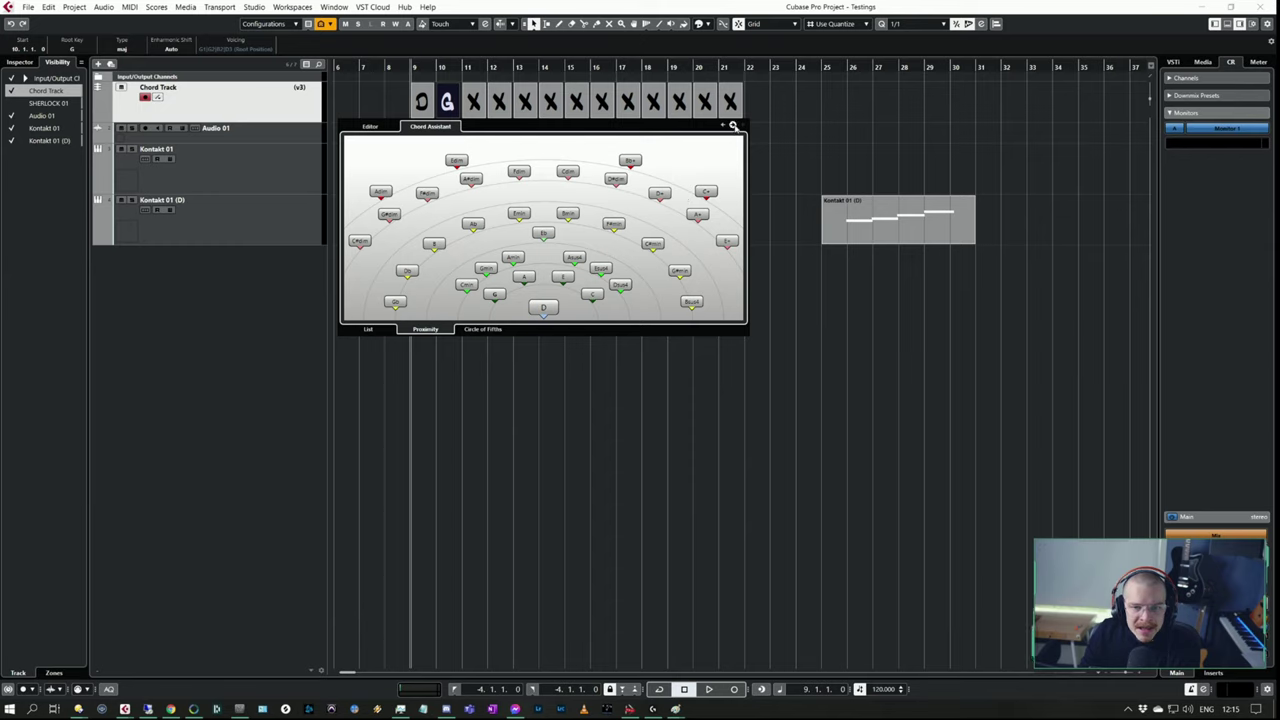
{"action": "key", "text": "Right"}
{"action": "left_click", "coordinate": [563, 278]}
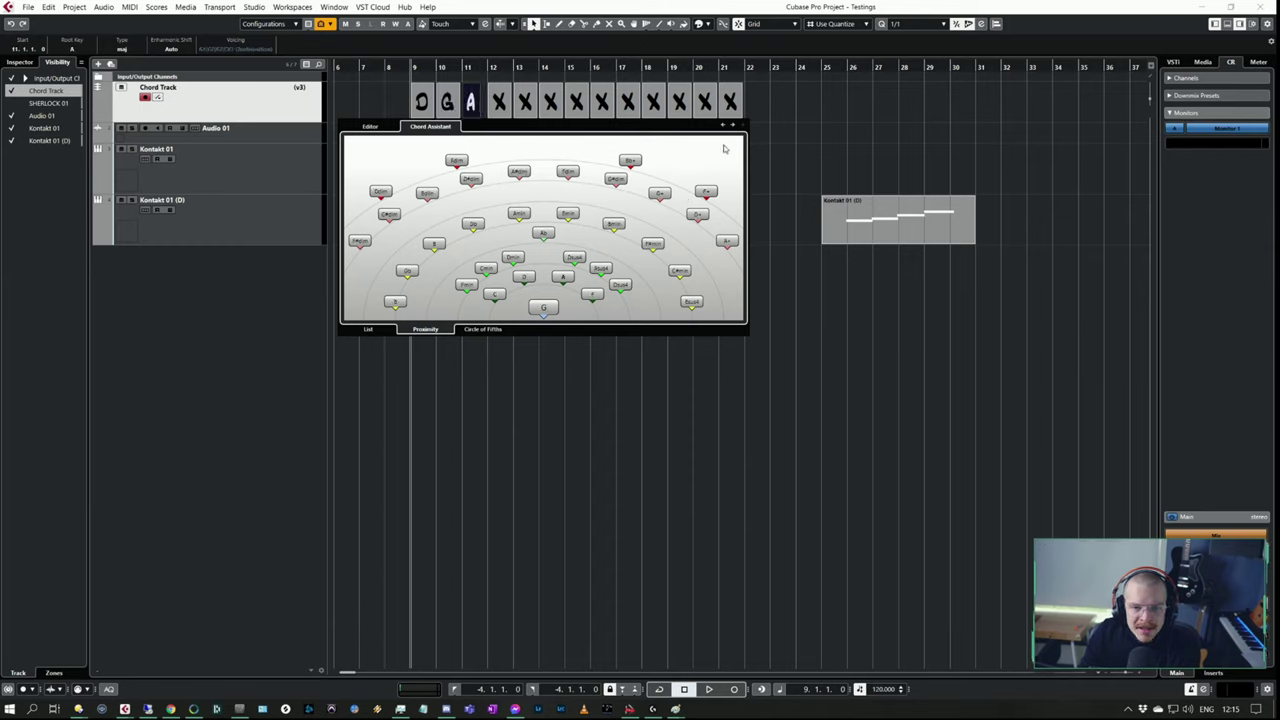
{"action": "key", "text": "Right"}
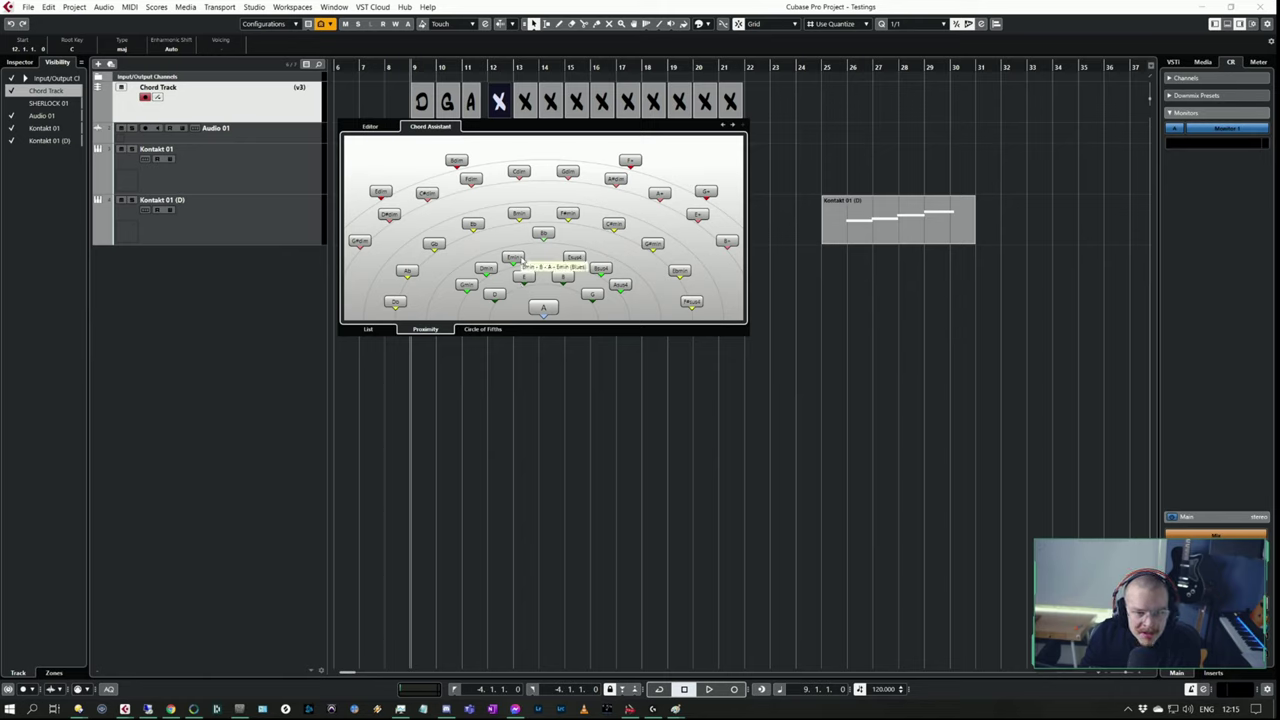
{"action": "left_click", "coordinate": [515, 258]}
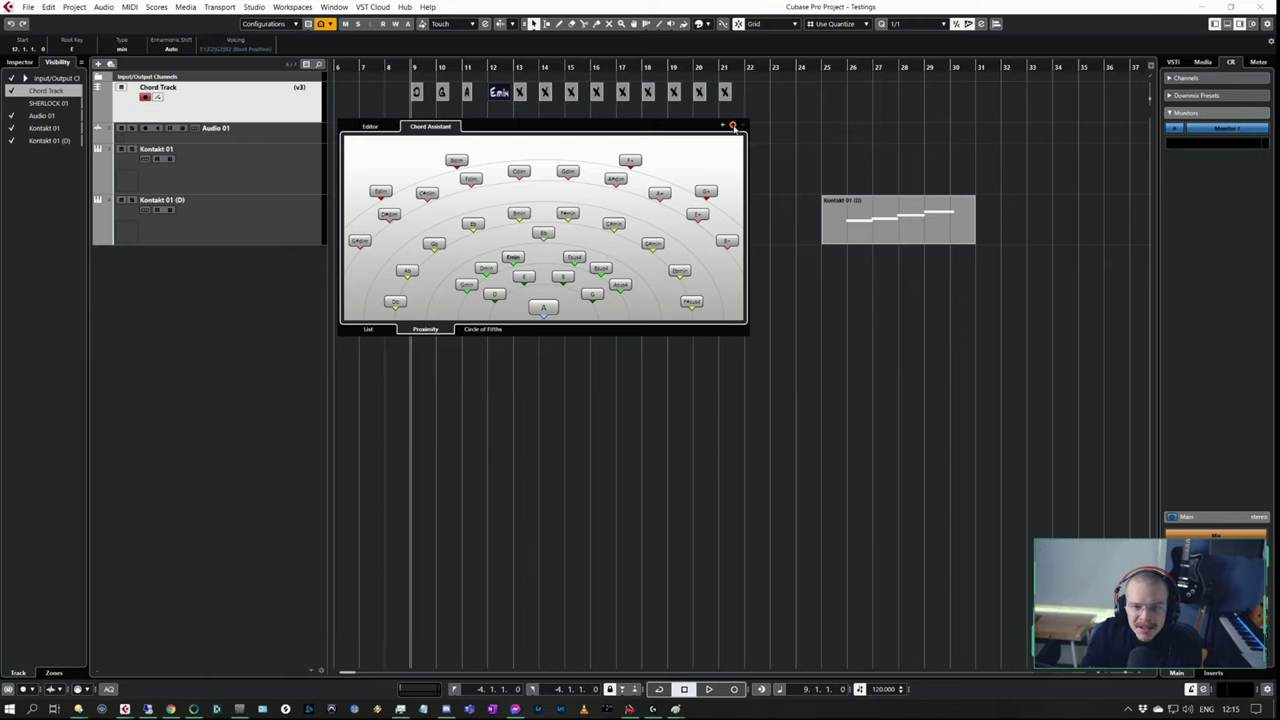
{"action": "key", "text": "Right"}
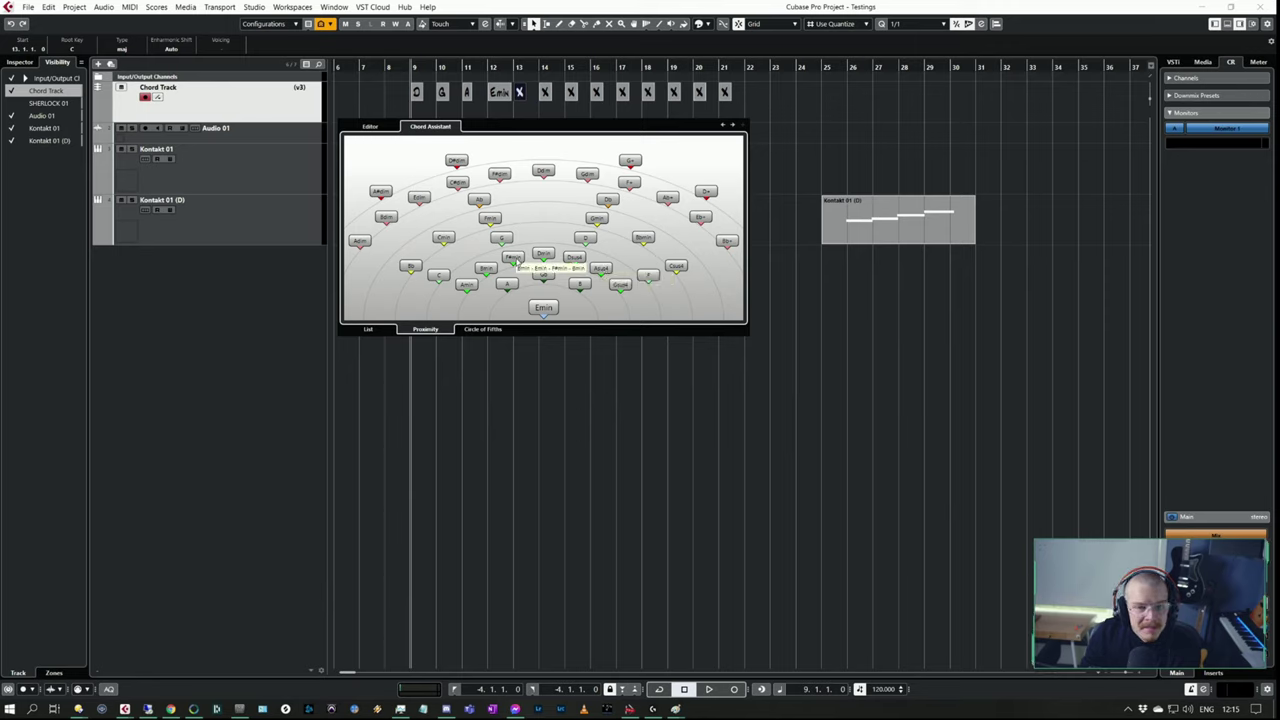
{"action": "left_click", "coordinate": [514, 259]}
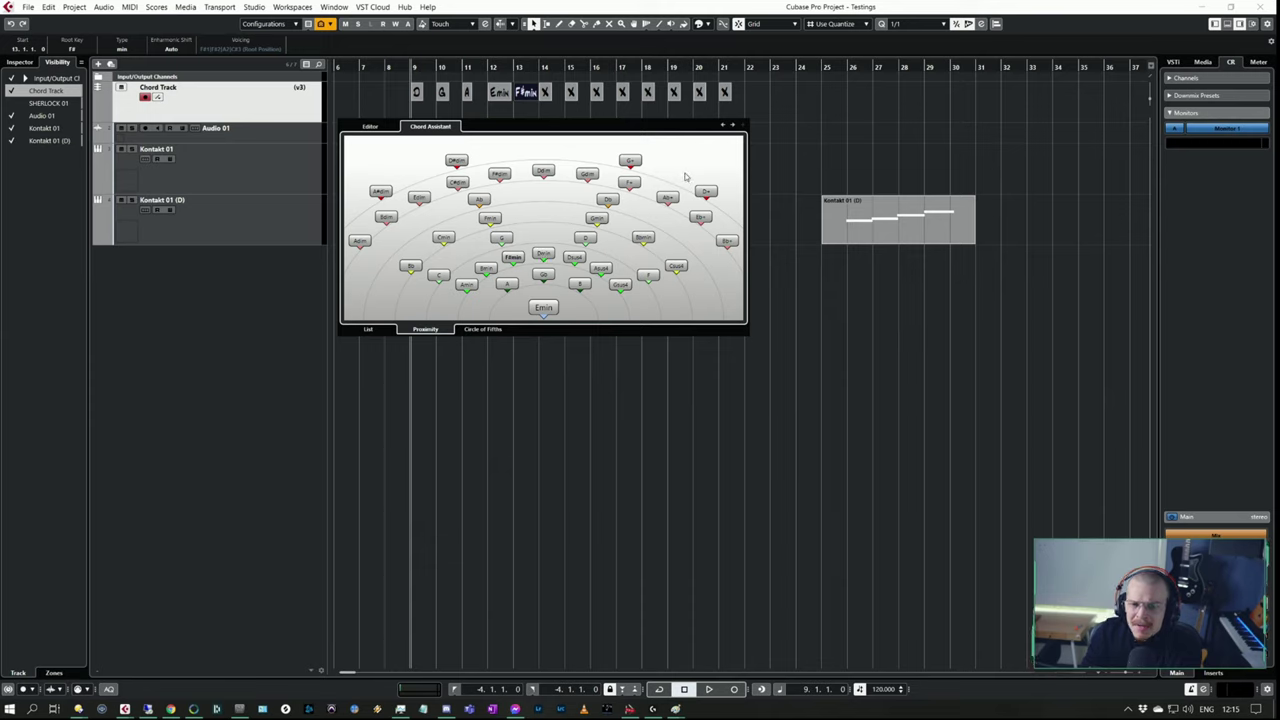
{"action": "key", "text": "Right"}
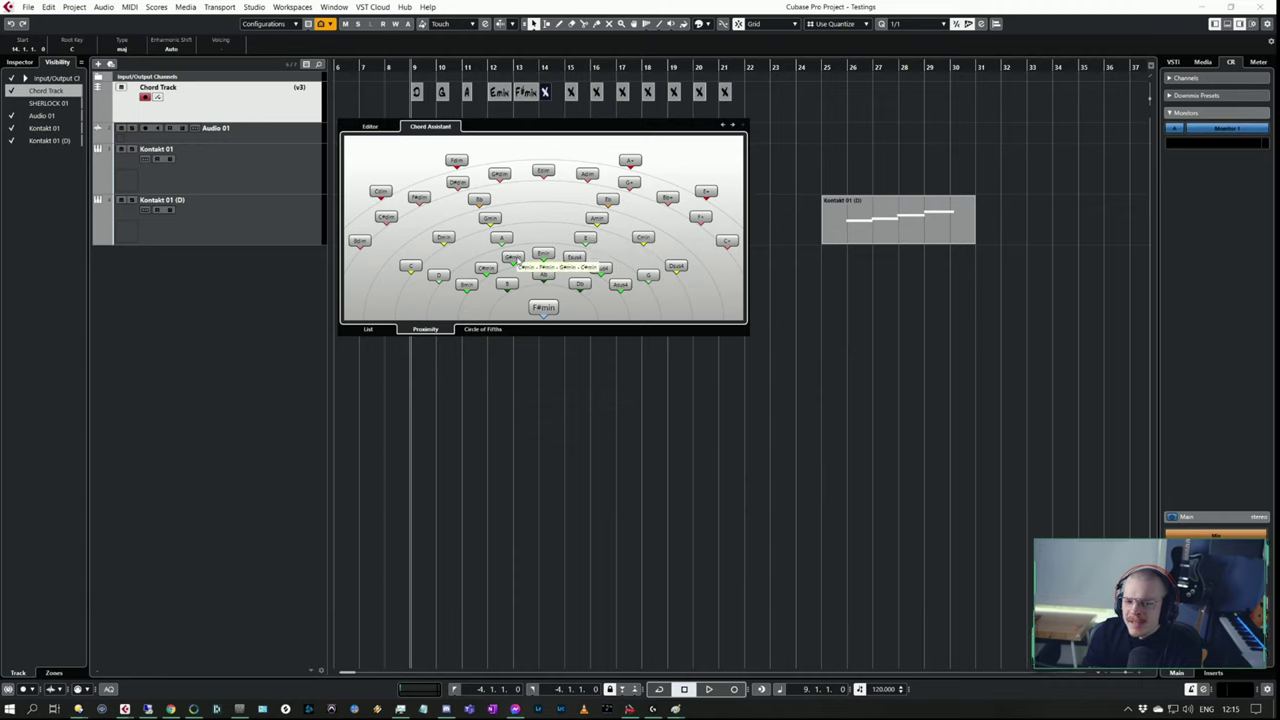
{"action": "left_click", "coordinate": [513, 258]}
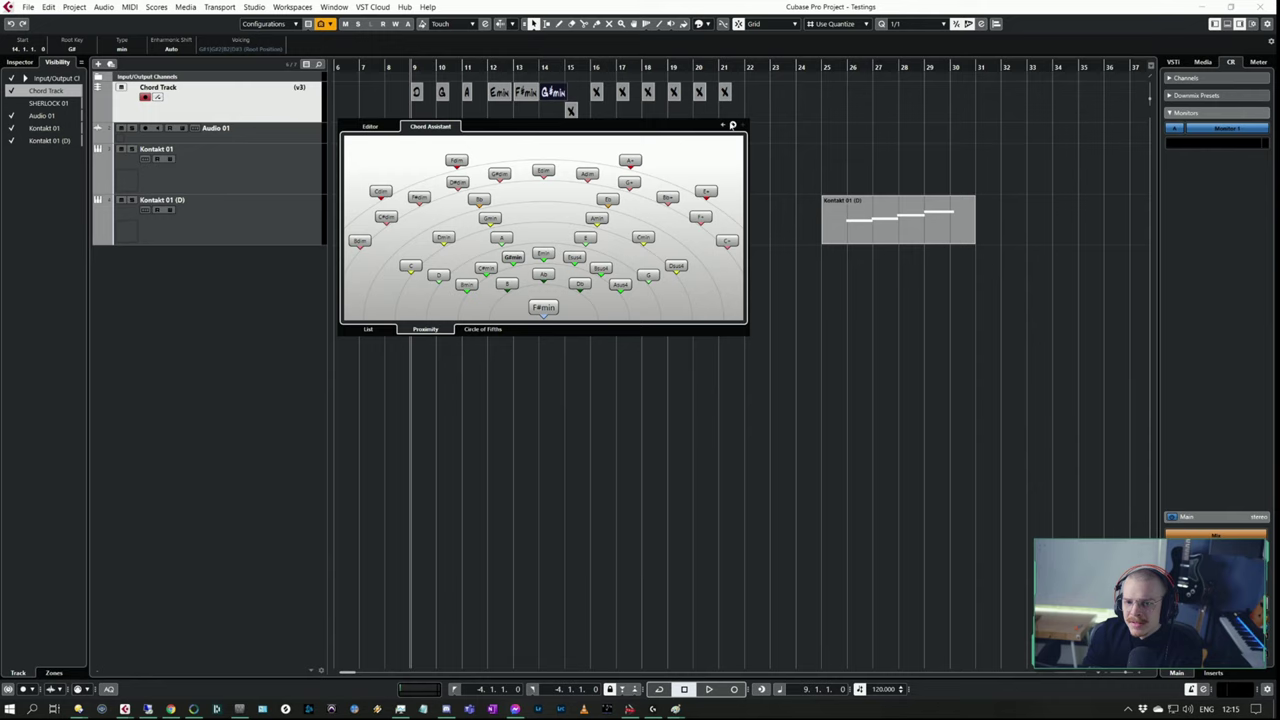
{"action": "key", "text": "Tab"}
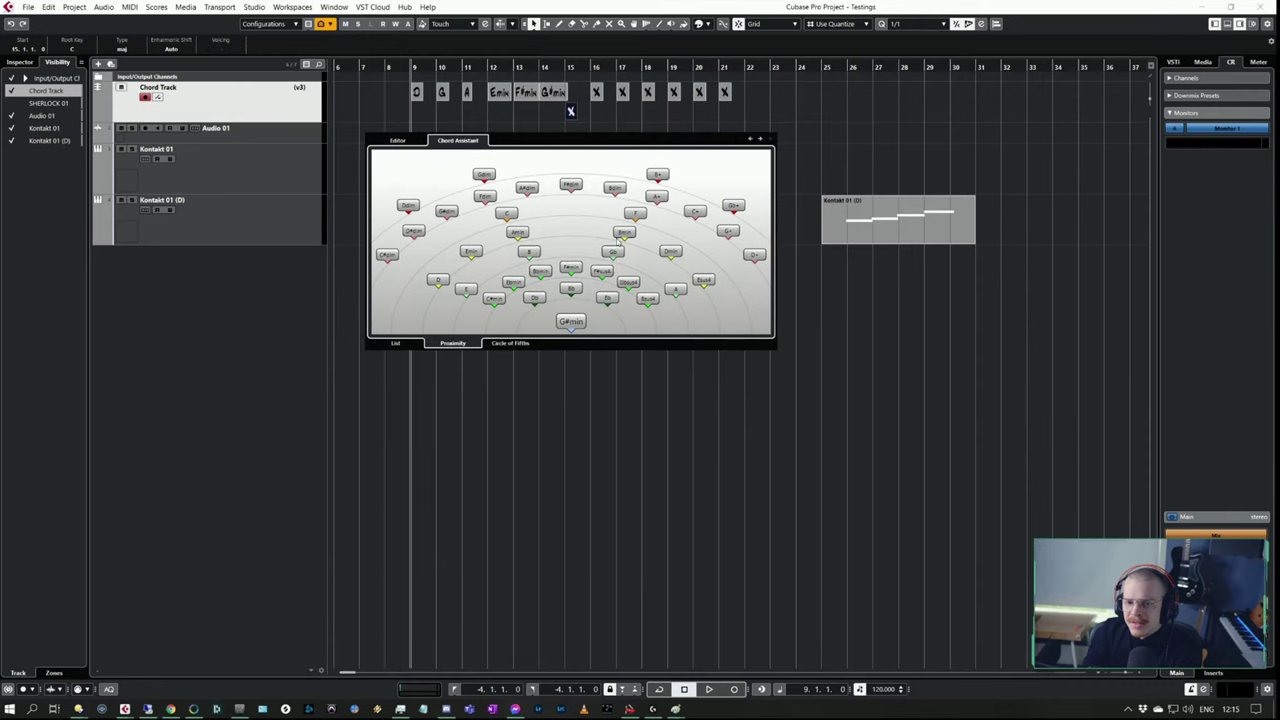
- Set bar 15 to E, bar 16 to A and bar 17 to A minor
{"action": "left_click", "coordinate": [467, 290]}
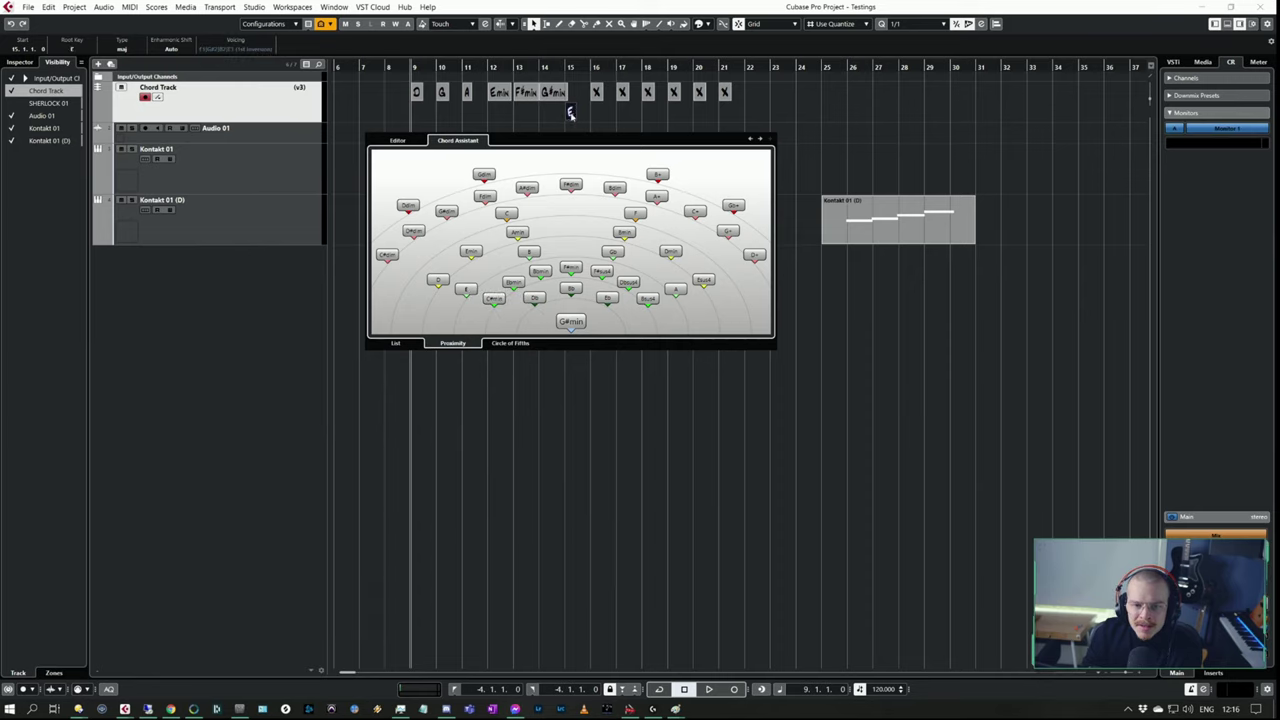
{"action": "left_click", "coordinate": [409, 138]}
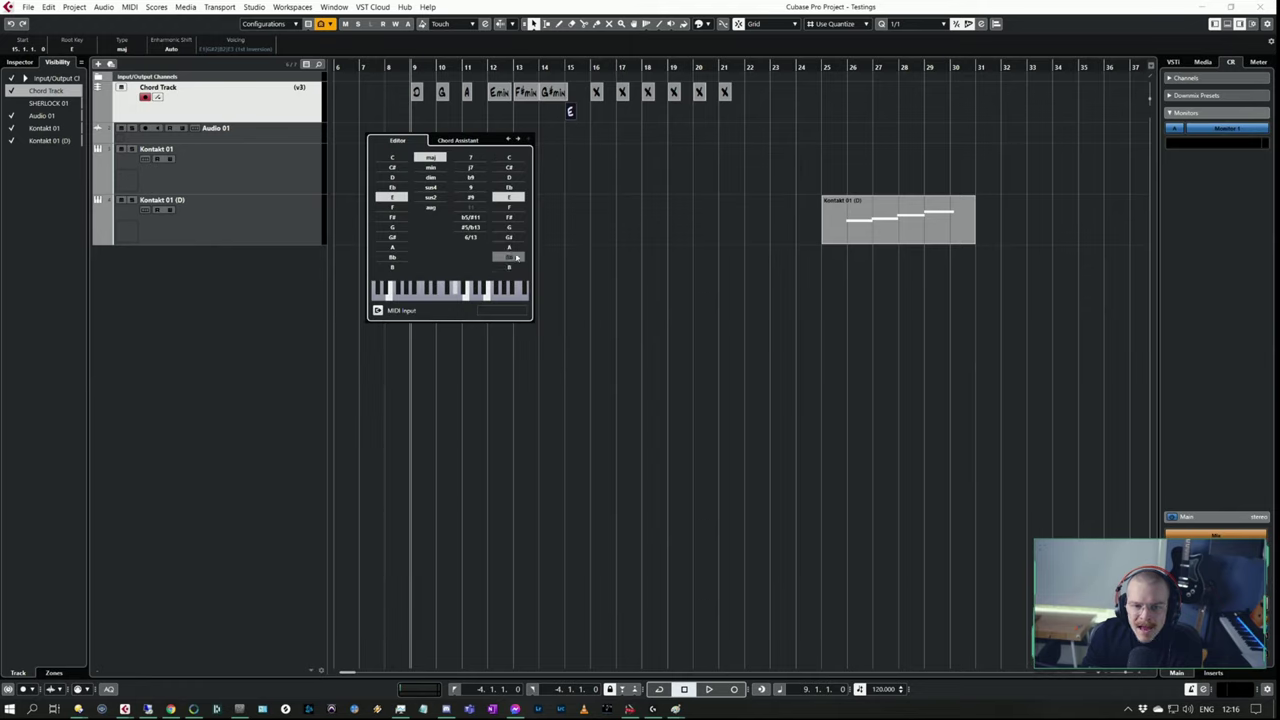
{"action": "left_click", "coordinate": [518, 139]}
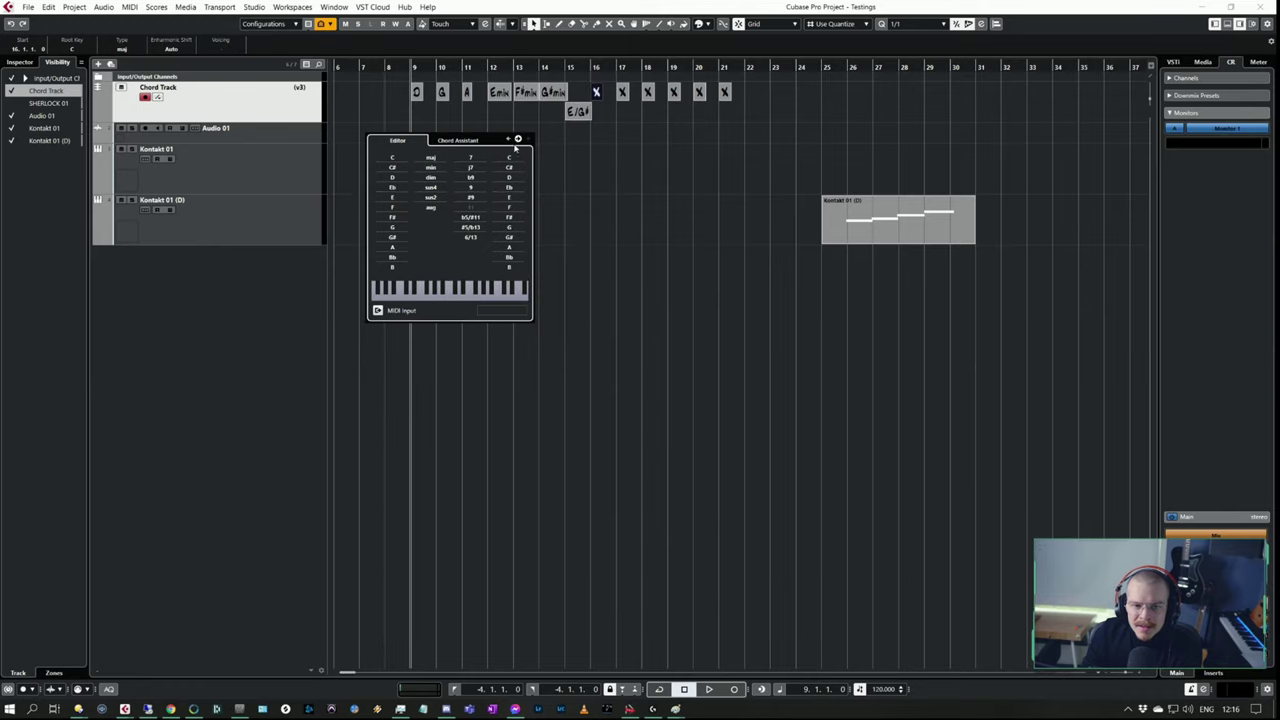
{"action": "left_click", "coordinate": [478, 141]}
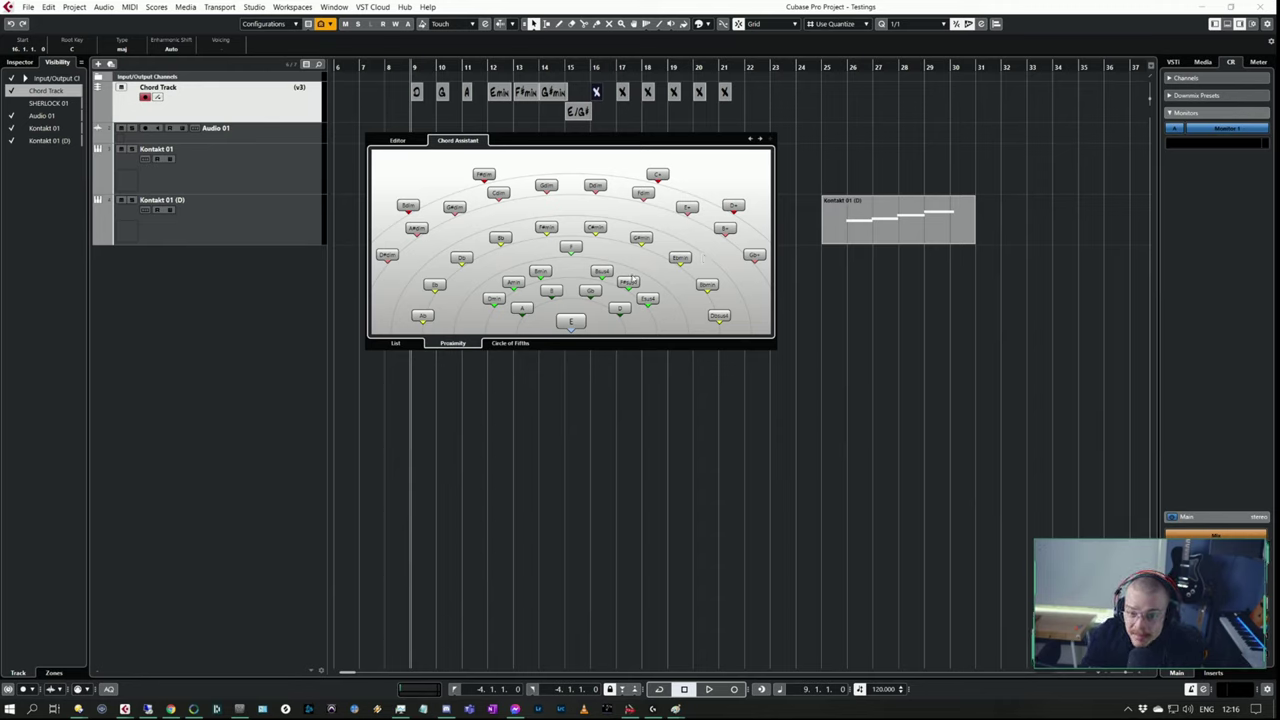
{"action": "left_click", "coordinate": [522, 309]}
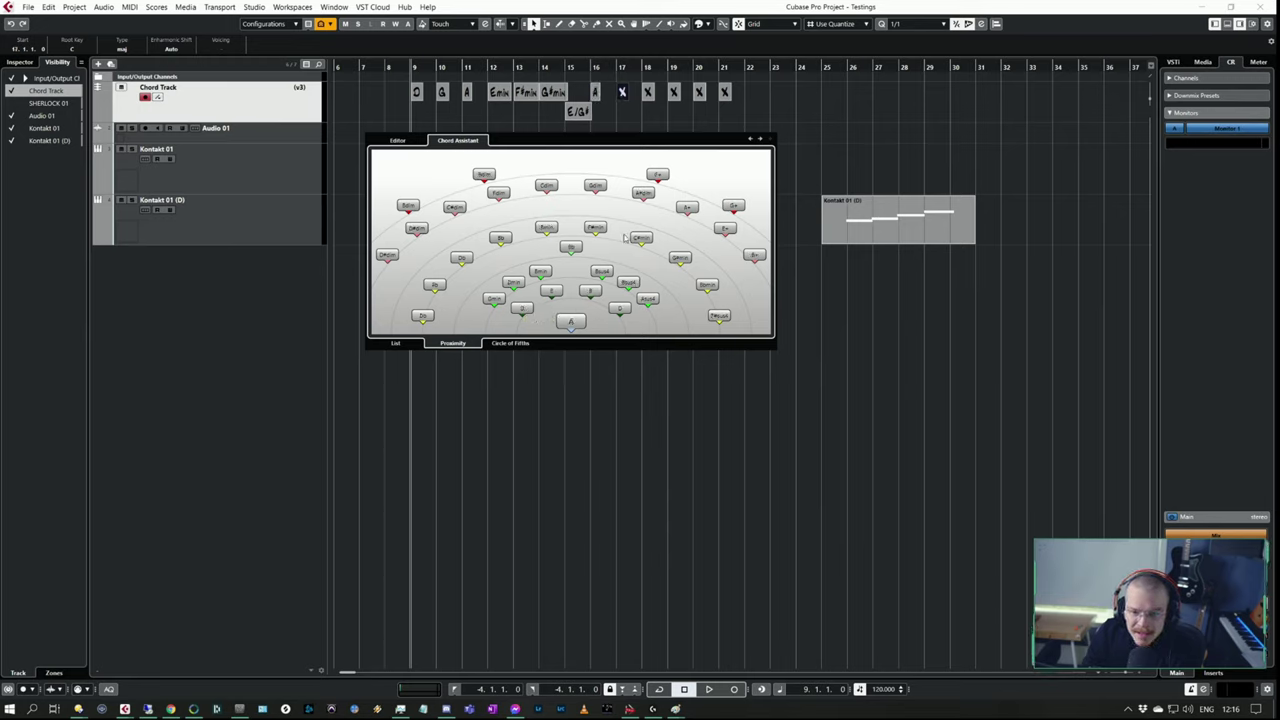
{"action": "left_click", "coordinate": [568, 322]}
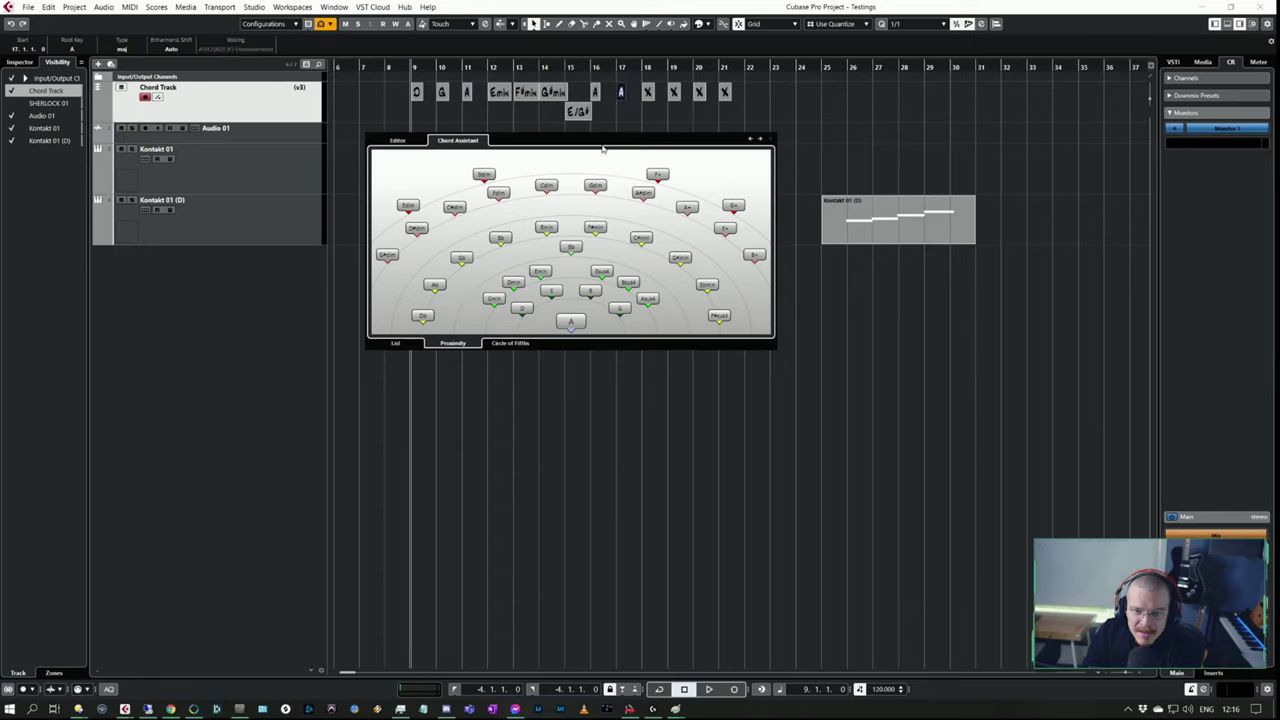
{"action": "left_click", "coordinate": [415, 141]}
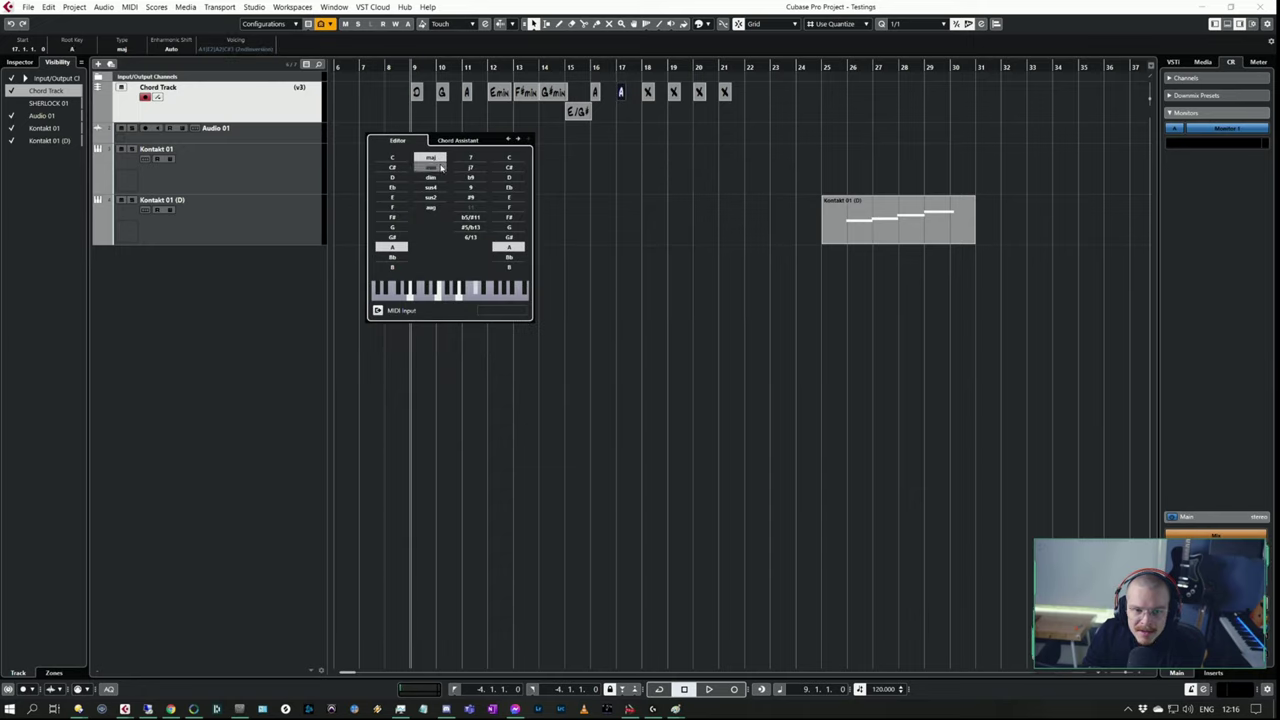
{"action": "left_click", "coordinate": [430, 167]}
- Set bar 18 to G via proximity suggestions and bar 19 to C major
{"action": "left_click", "coordinate": [647, 92]}
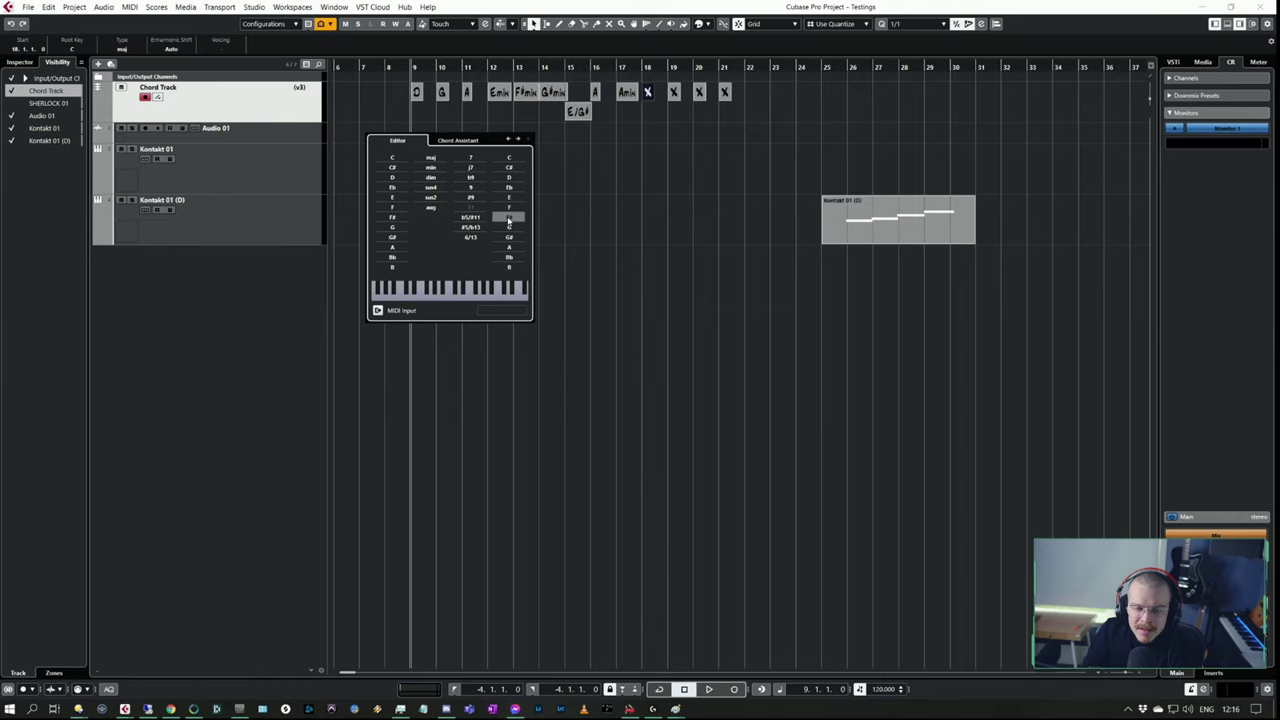
{"action": "left_click", "coordinate": [458, 140]}
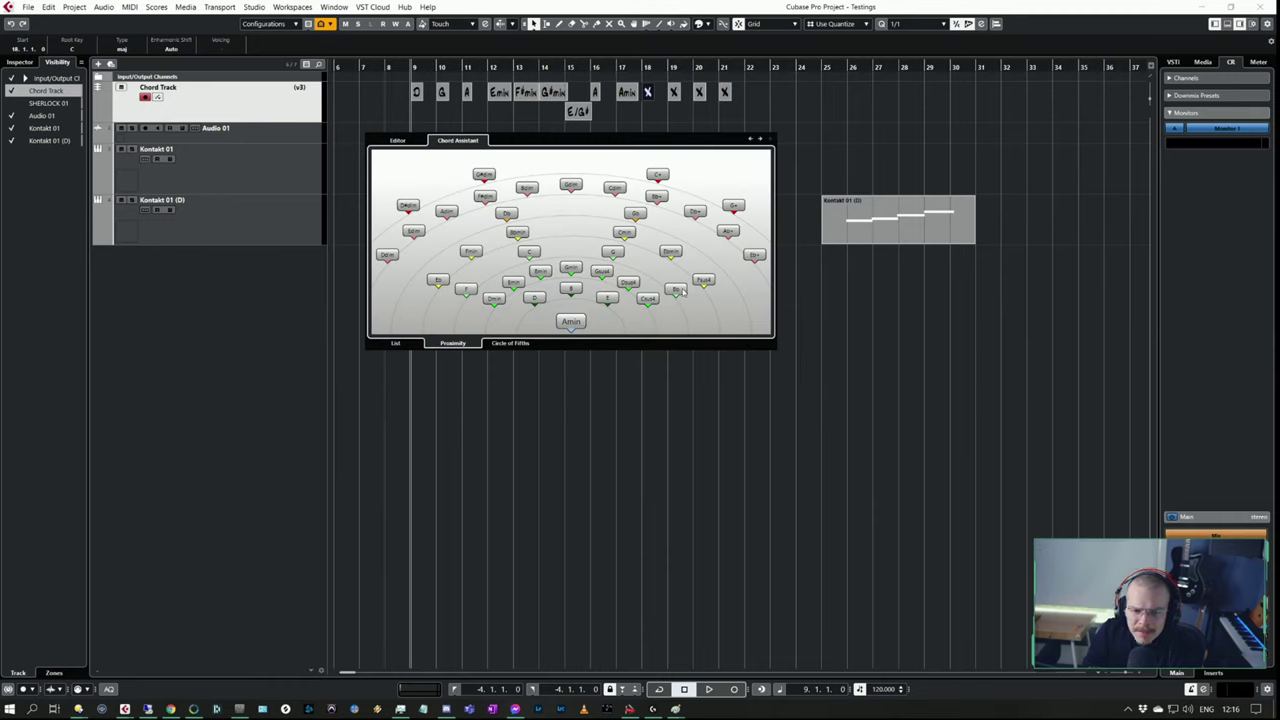
{"action": "left_click", "coordinate": [615, 253]}
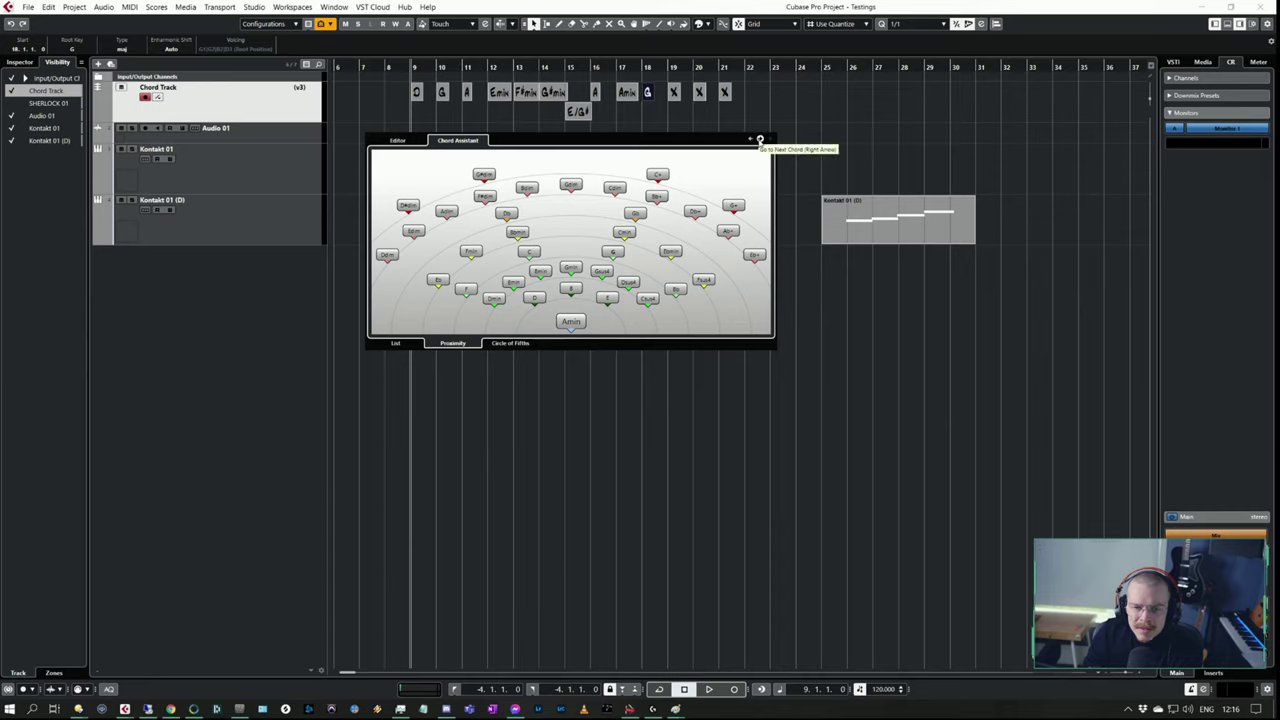
{"action": "left_click", "coordinate": [760, 139]}
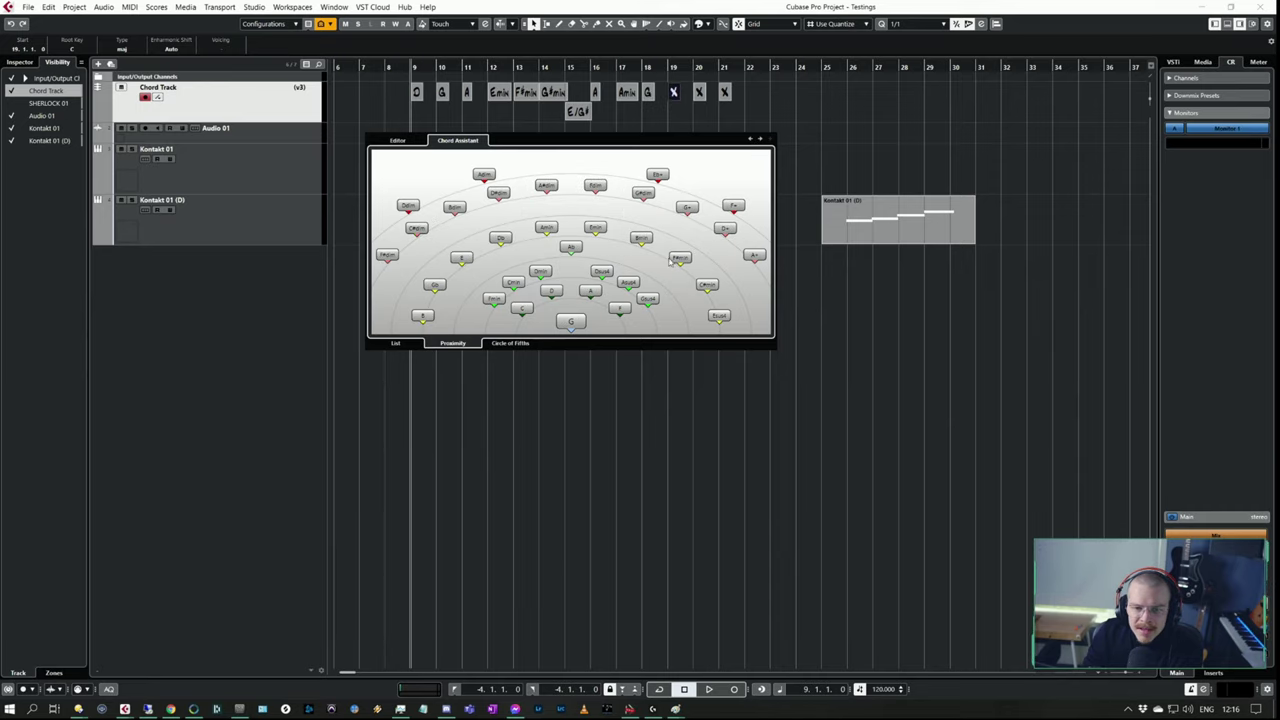
{"action": "left_click", "coordinate": [397, 344]}
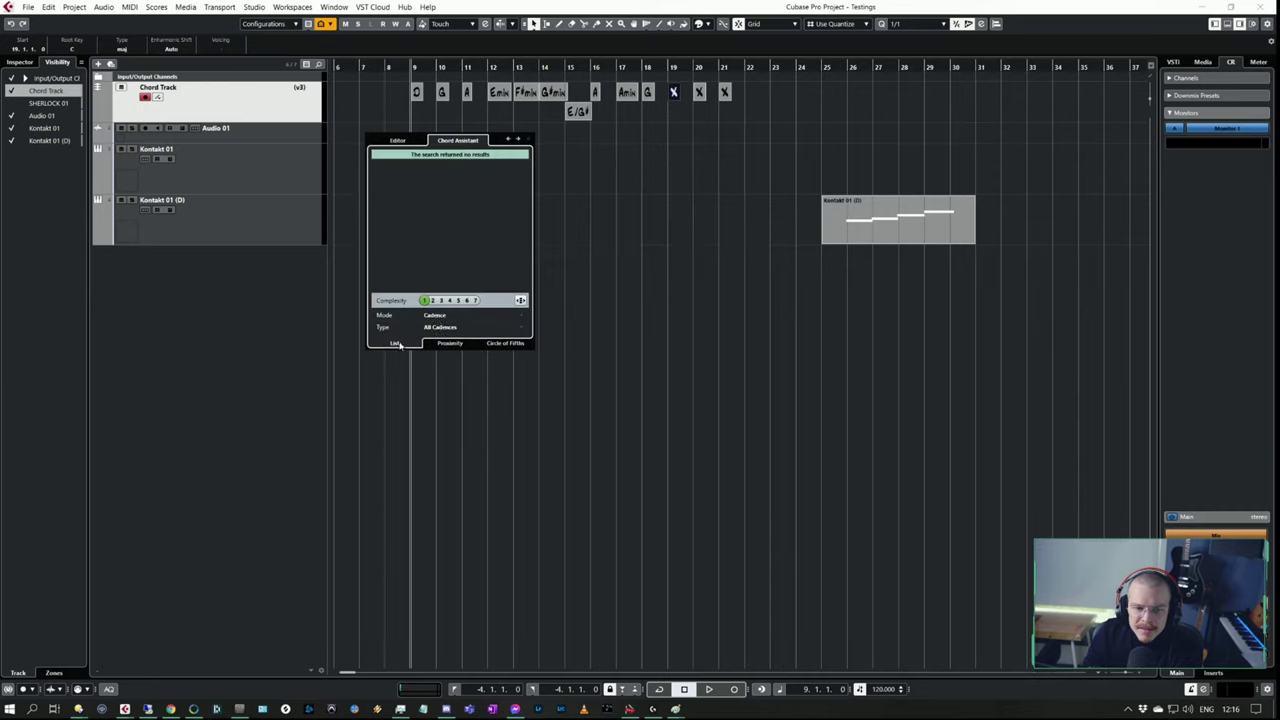
{"action": "left_click", "coordinate": [398, 140]}
{"action": "left_click", "coordinate": [391, 163]}
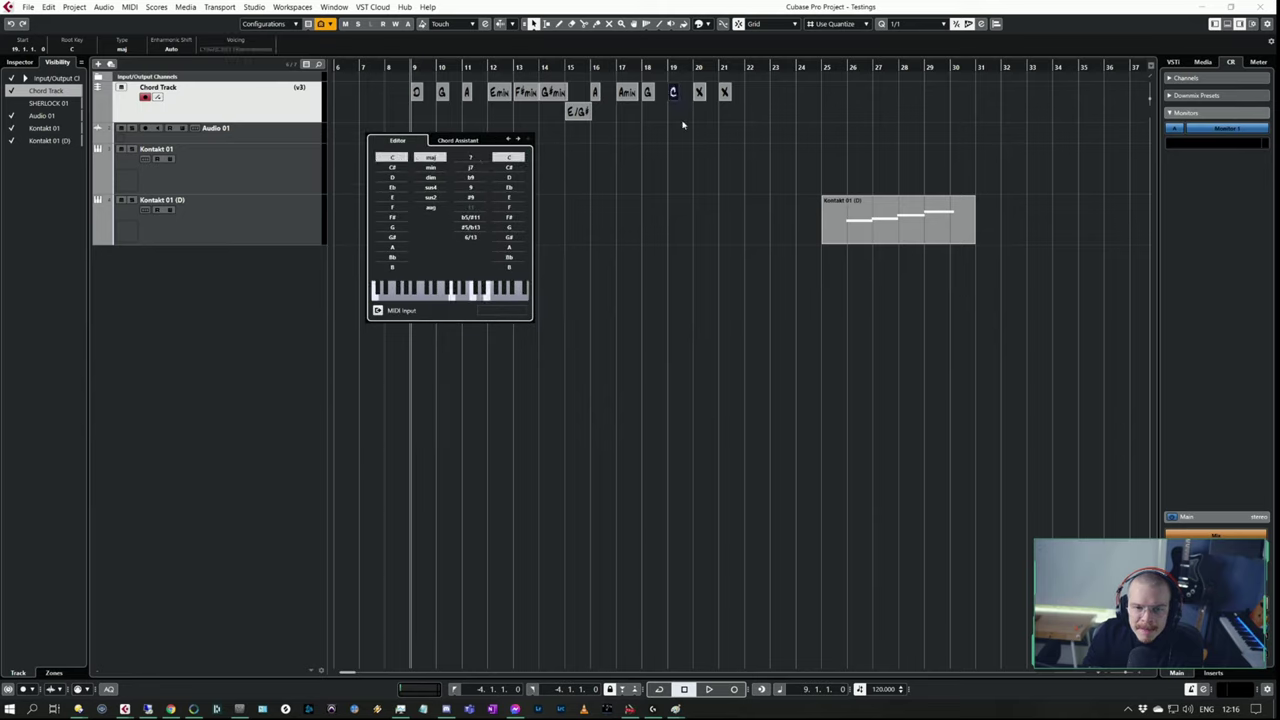
{"action": "left_click", "coordinate": [700, 138]}
{"action": "left_click", "coordinate": [695, 206]}
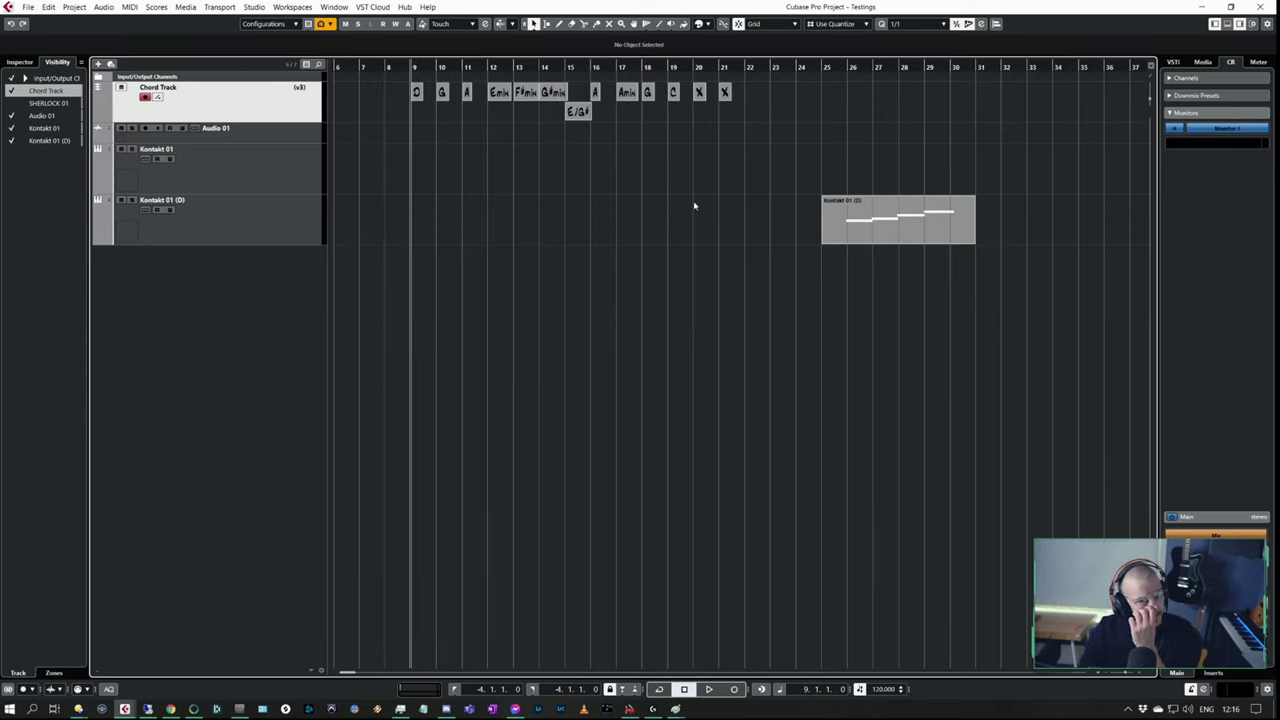
{"action": "left_click", "coordinate": [262, 148]}
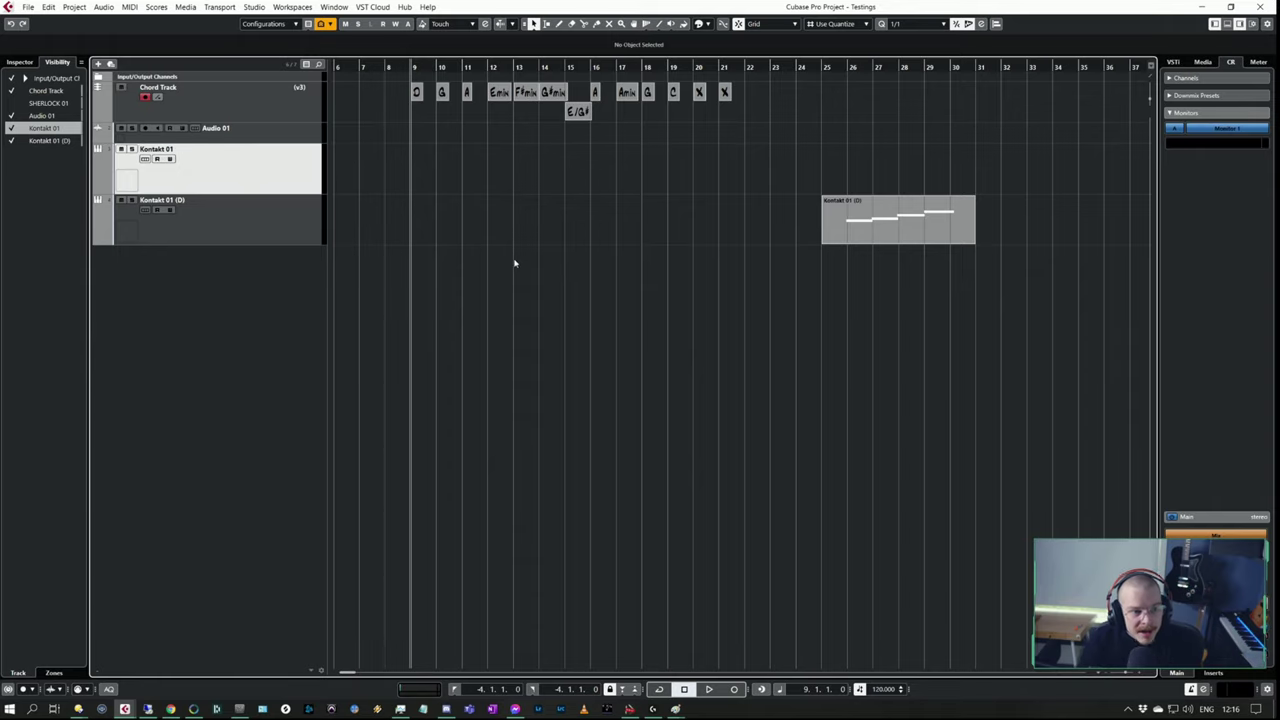
{"action": "key", "text": "space"}
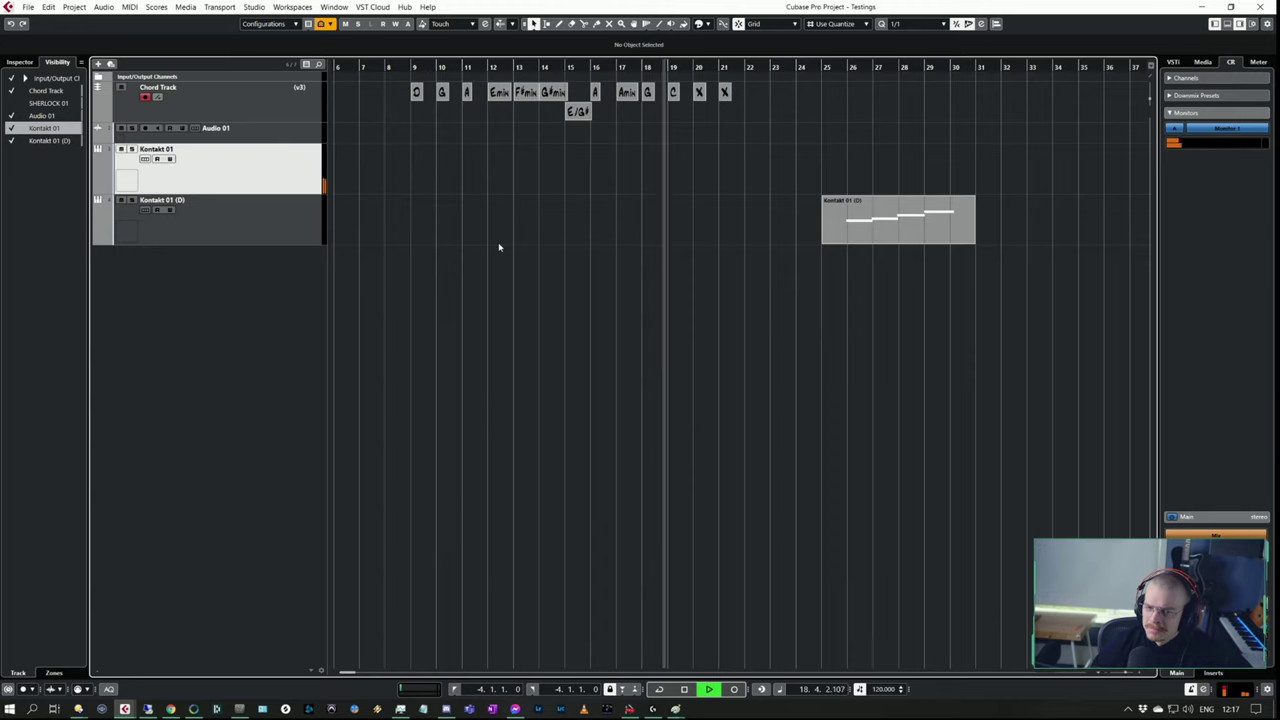
{"action": "key", "text": "space"}
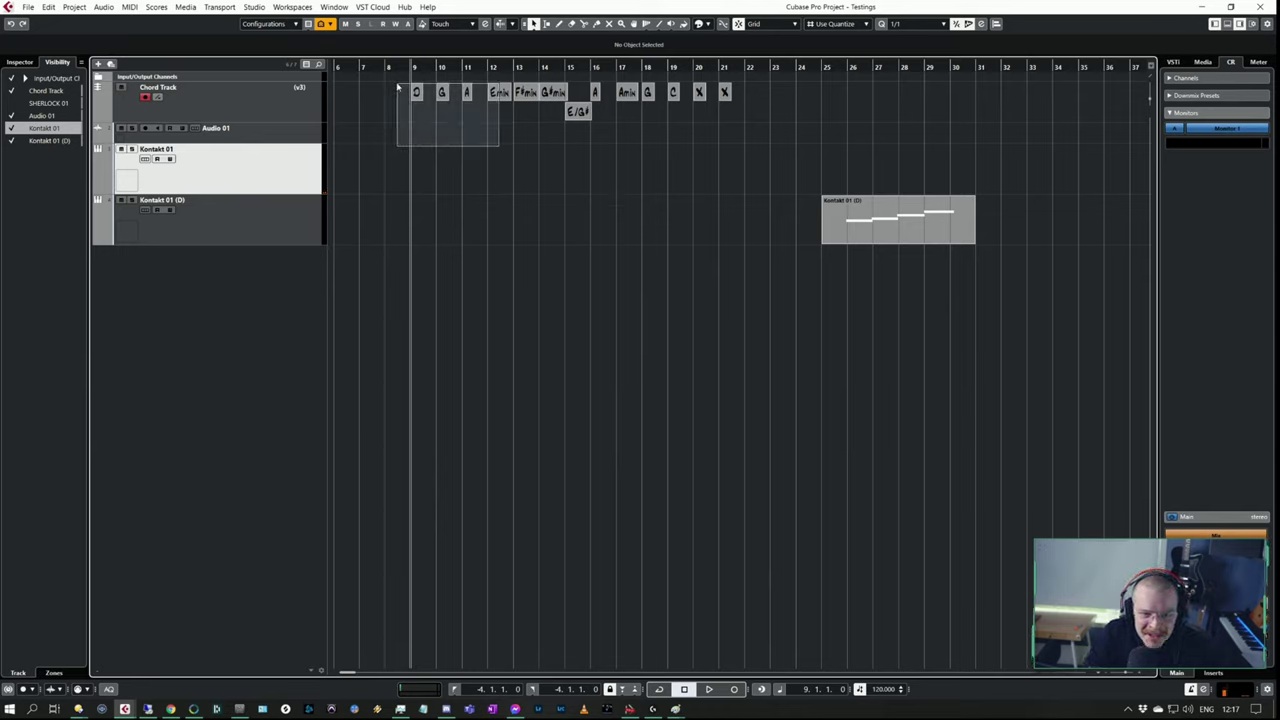
{"action": "key", "text": "Up"}
{"action": "key", "text": "Up"}
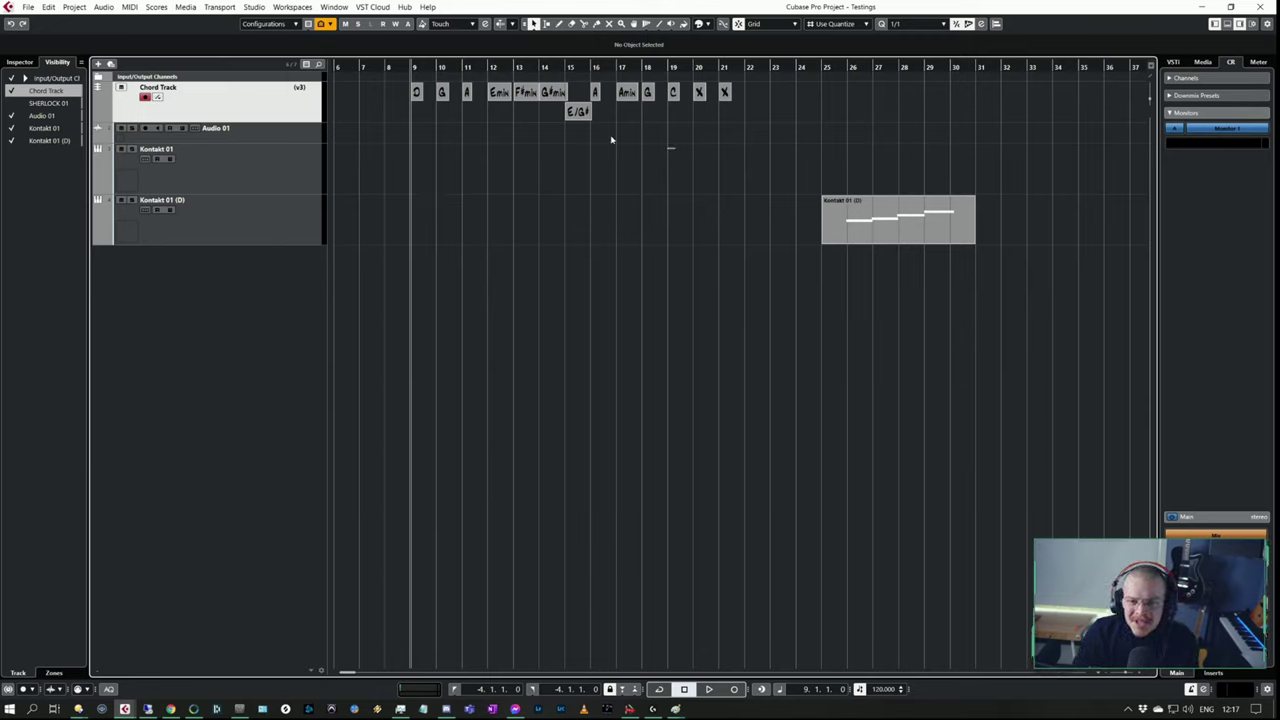
- Delete the old chords and duplicate empty X chords to fill bars 6–21
{"action": "left_click_drag", "start_coordinate": [611, 140], "coordinate": [376, 80]}
{"action": "key", "text": "Delete"}
{"action": "left_click_drag", "start_coordinate": [727, 118], "coordinate": [653, 100]}
{"action": "left_click_drag", "start_coordinate": [772, 146], "coordinate": [634, 107]}
{"action": "left_click_drag", "start_coordinate": [653, 100], "coordinate": [551, 100]}
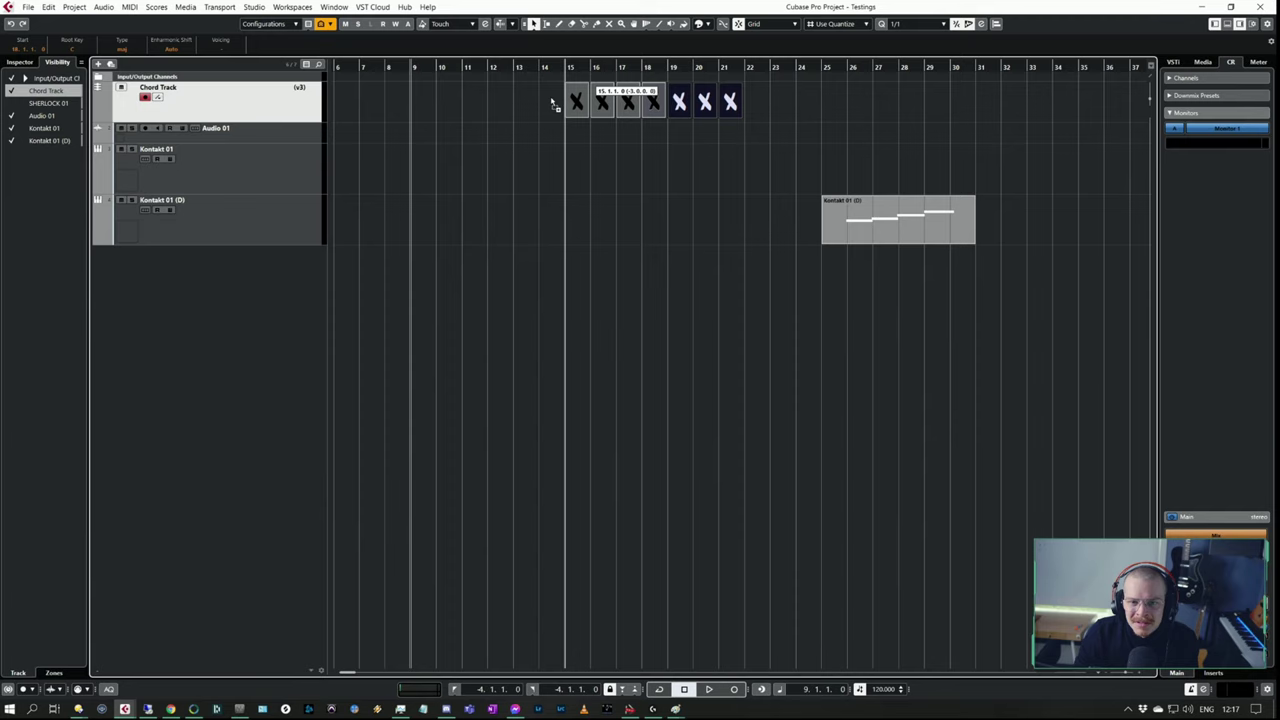
{"action": "left_click_drag", "start_coordinate": [856, 168], "coordinate": [526, 98]}
{"action": "left_click_drag", "start_coordinate": [540, 100], "coordinate": [410, 102]}
- Set the first chord at bar 6 to A
{"action": "double_click", "coordinate": [401, 101]}
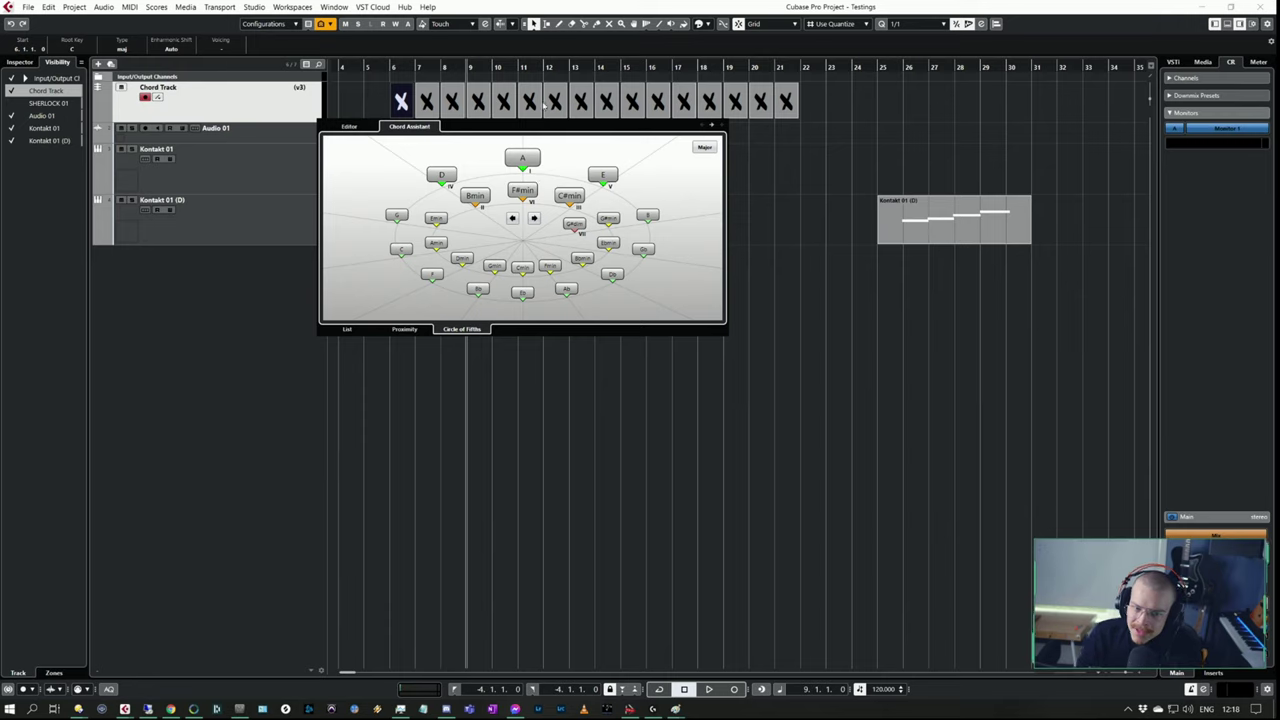
{"action": "left_click", "coordinate": [537, 161]}
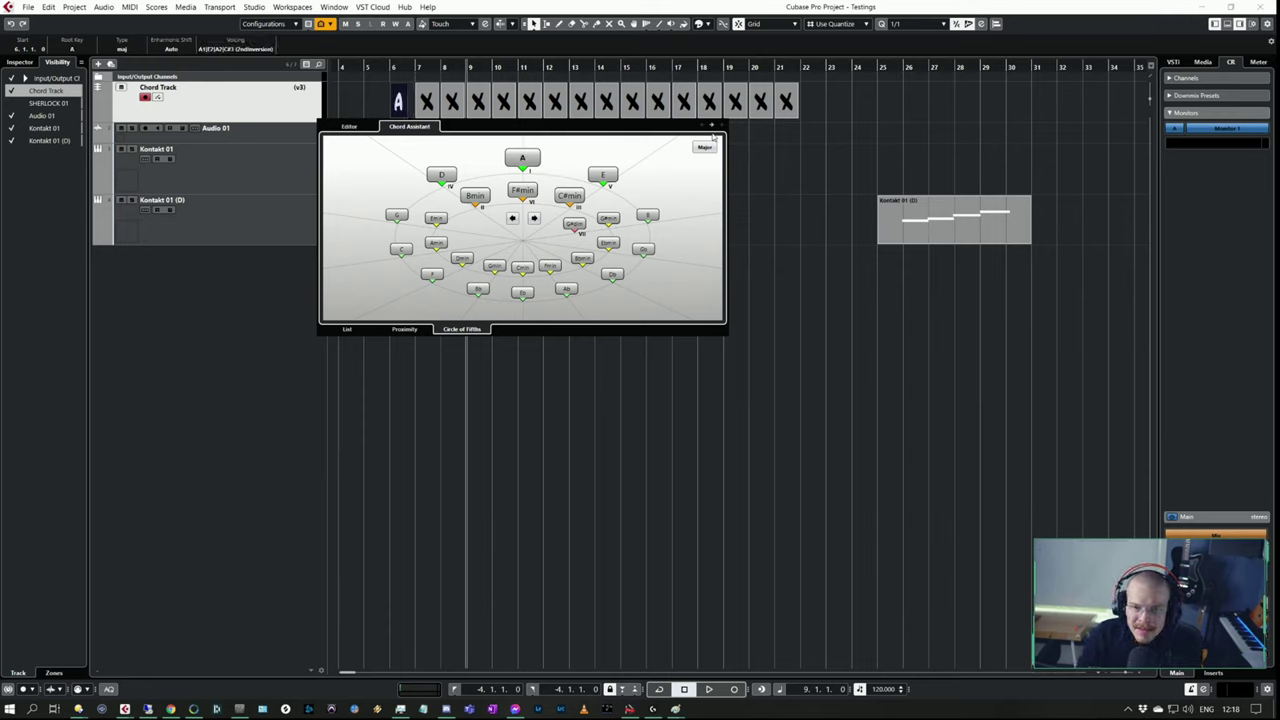
{"action": "key", "text": "Right"}
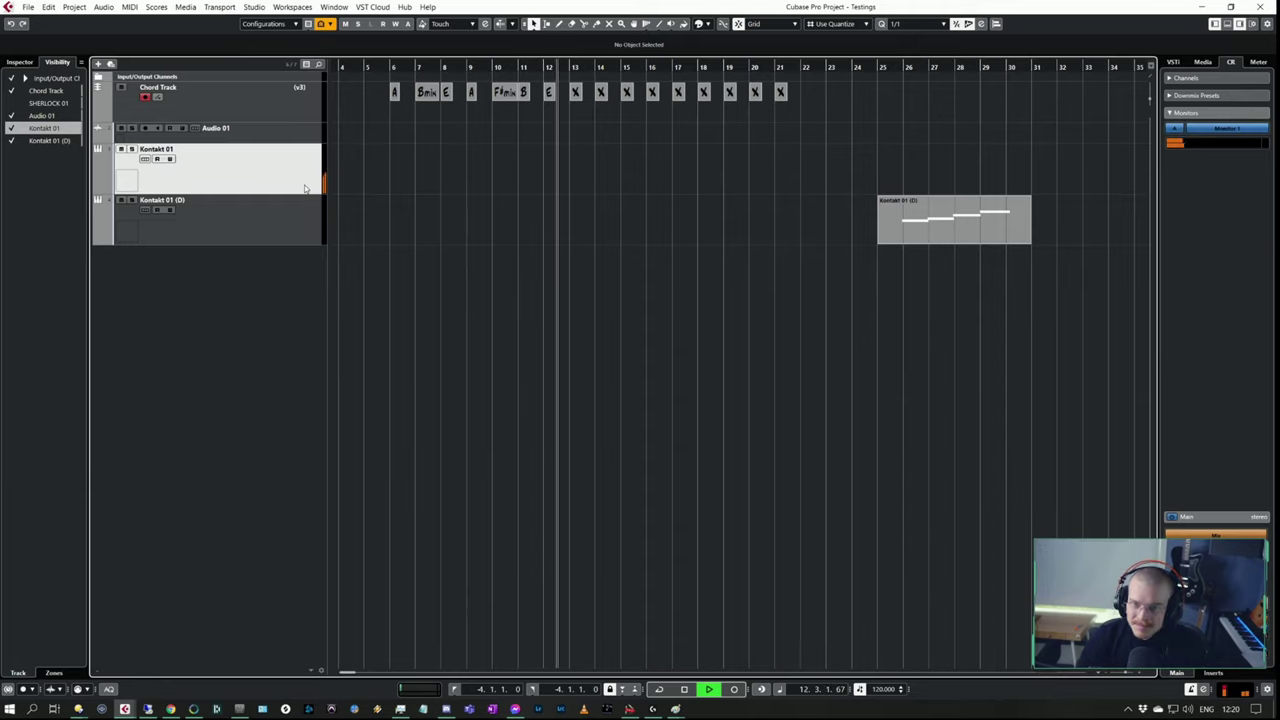
{"action": "key", "text": "space"}
{"action": "key", "text": "Up"}
{"action": "key", "text": "Up"}
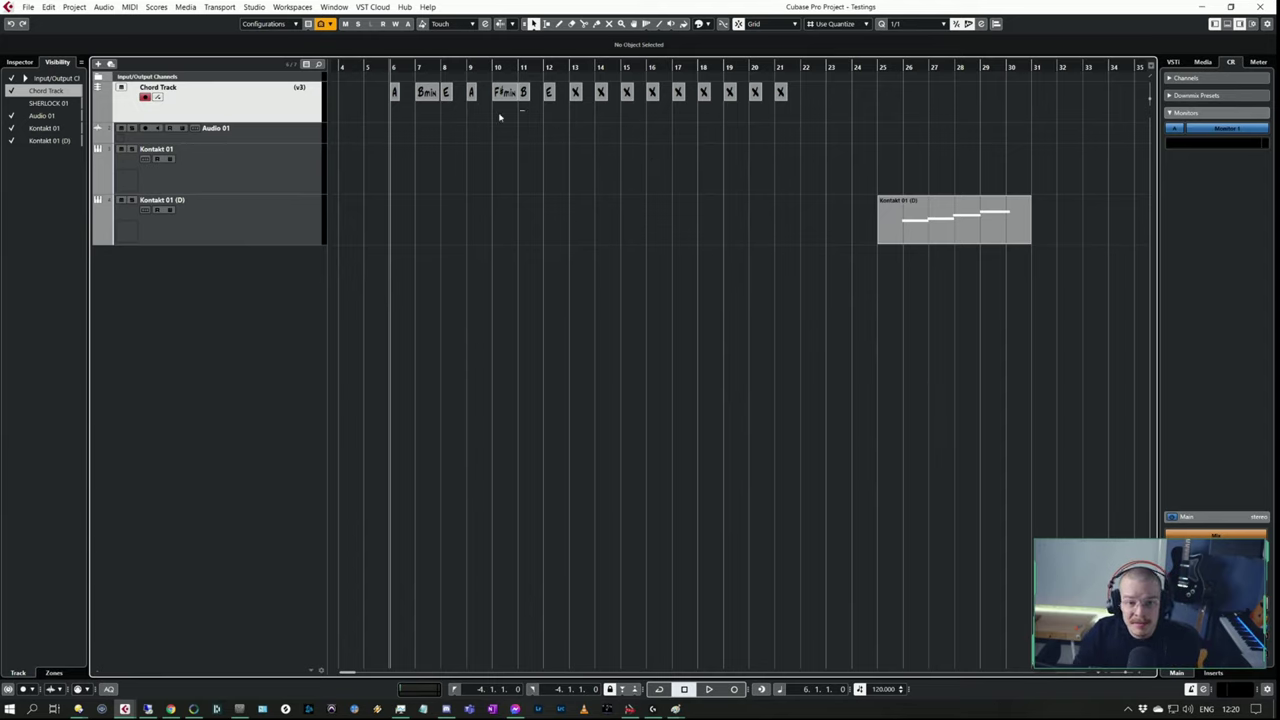
{"action": "left_click_drag", "start_coordinate": [524, 112], "coordinate": [360, 80]}
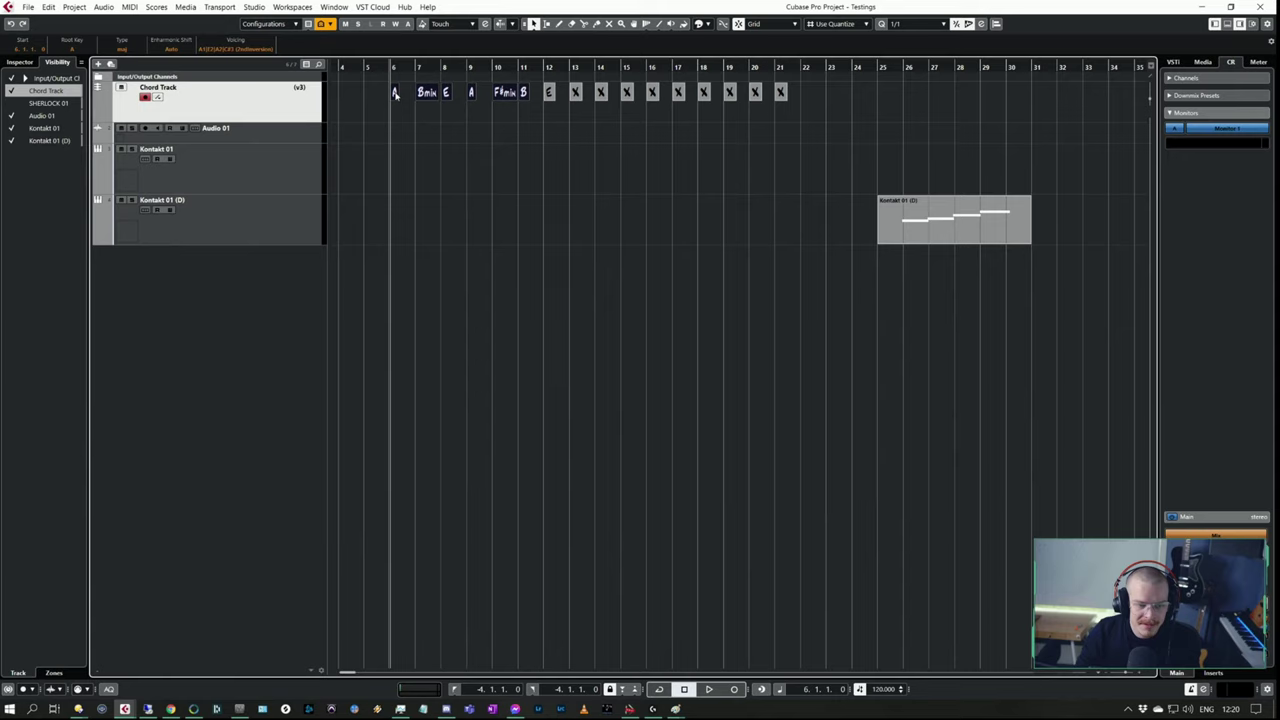
{"action": "left_click_drag", "start_coordinate": [393, 153], "coordinate": [399, 176]}
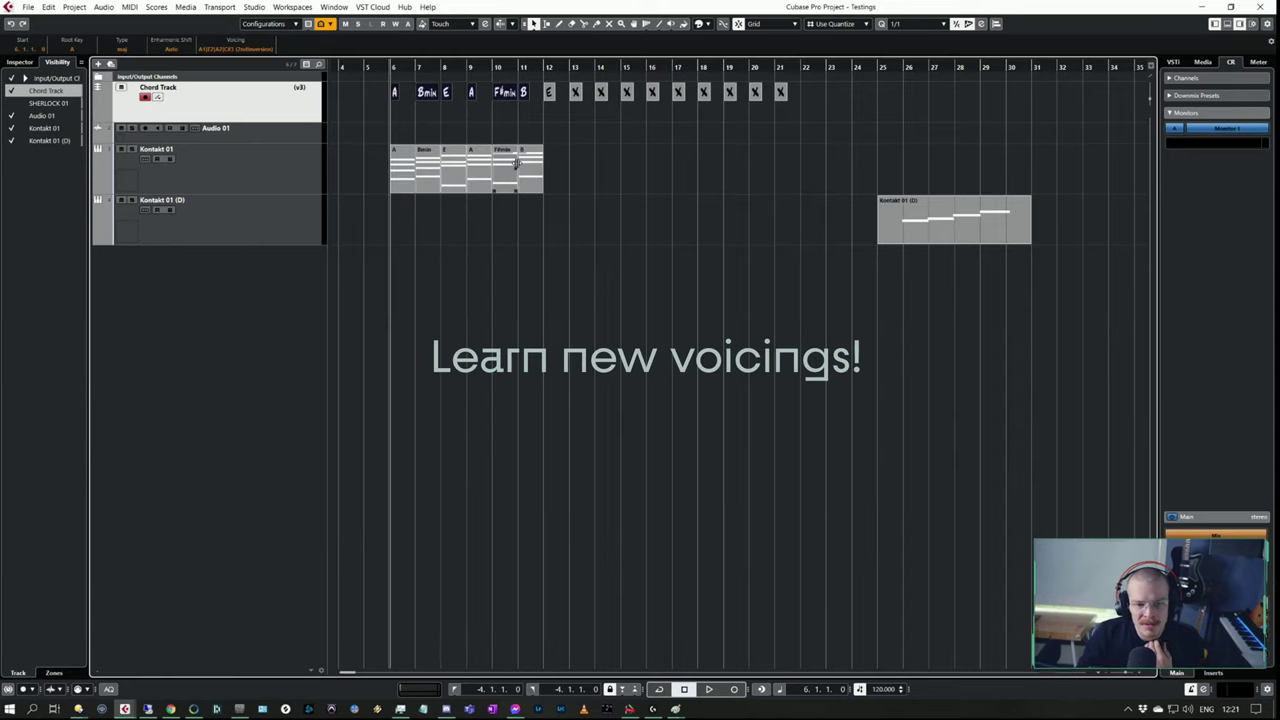
{"action": "left_click", "coordinate": [271, 163]}
{"action": "scroll", "coordinate": [600, 234], "scroll_direction": "left", "scroll_amount": 3}
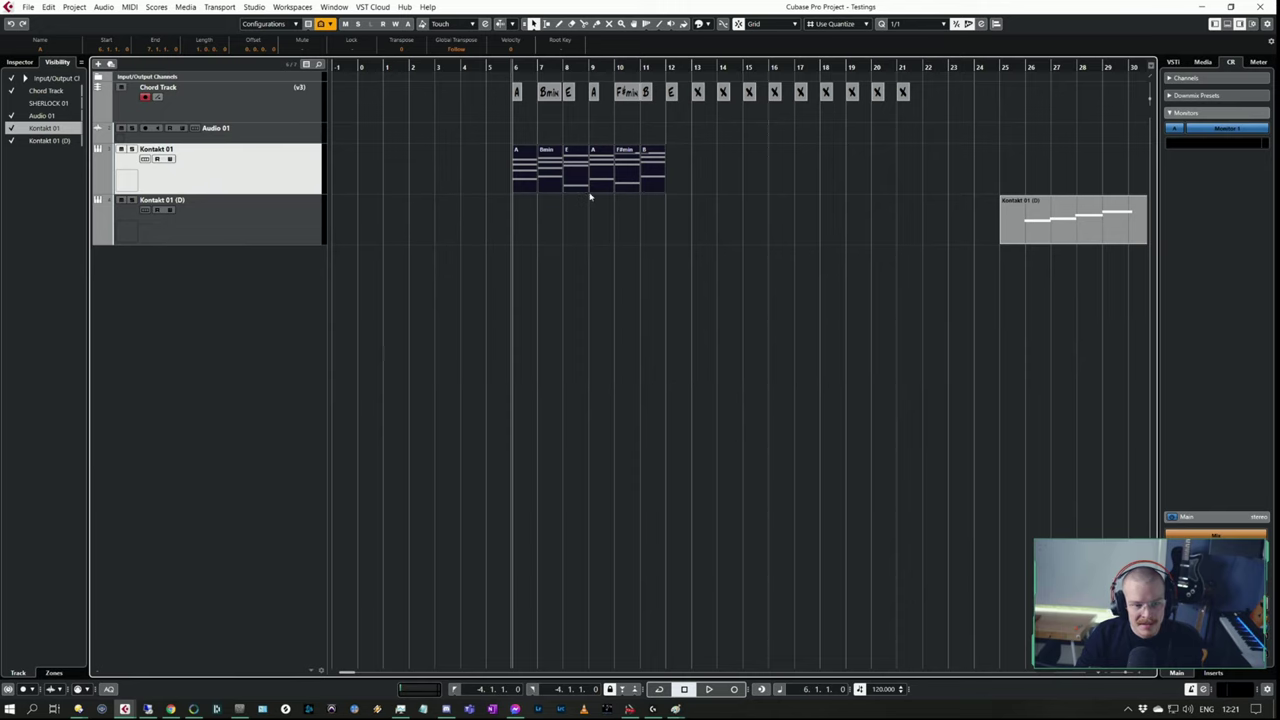
{"action": "key", "text": "4"}
{"action": "left_click", "coordinate": [555, 175]}
{"action": "key", "text": "1"}
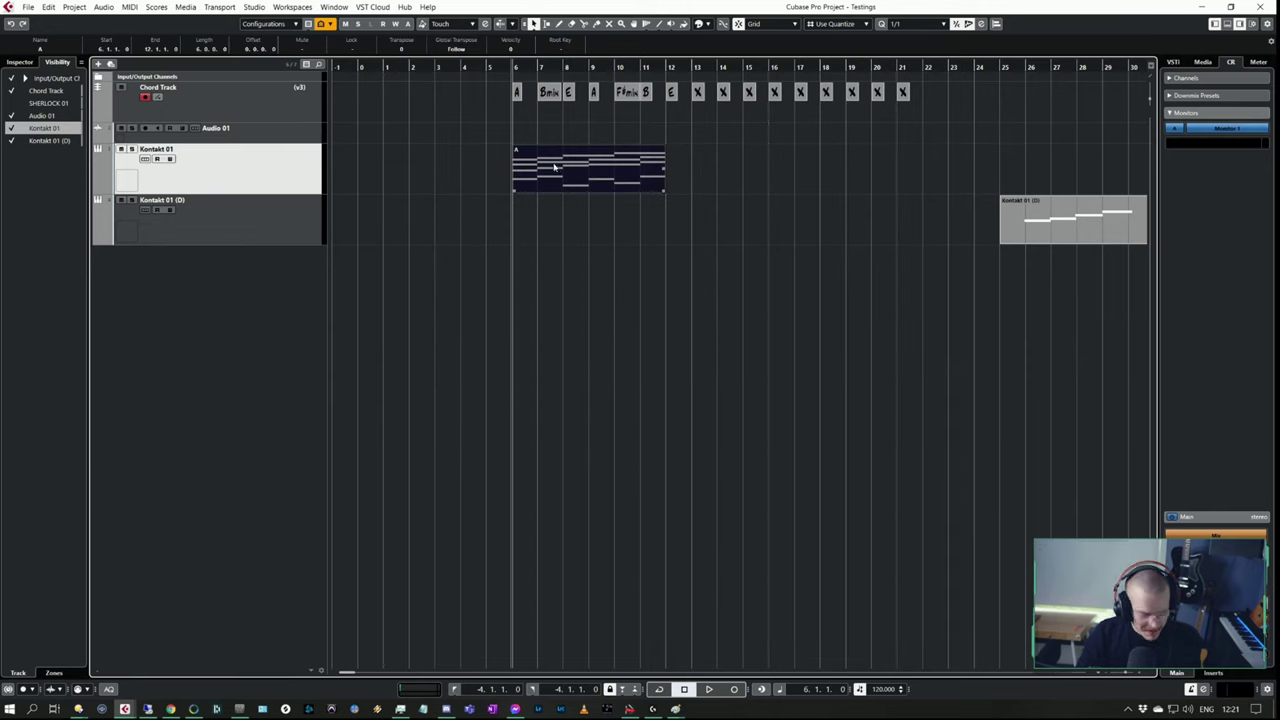
{"action": "double_click", "coordinate": [553, 170]}
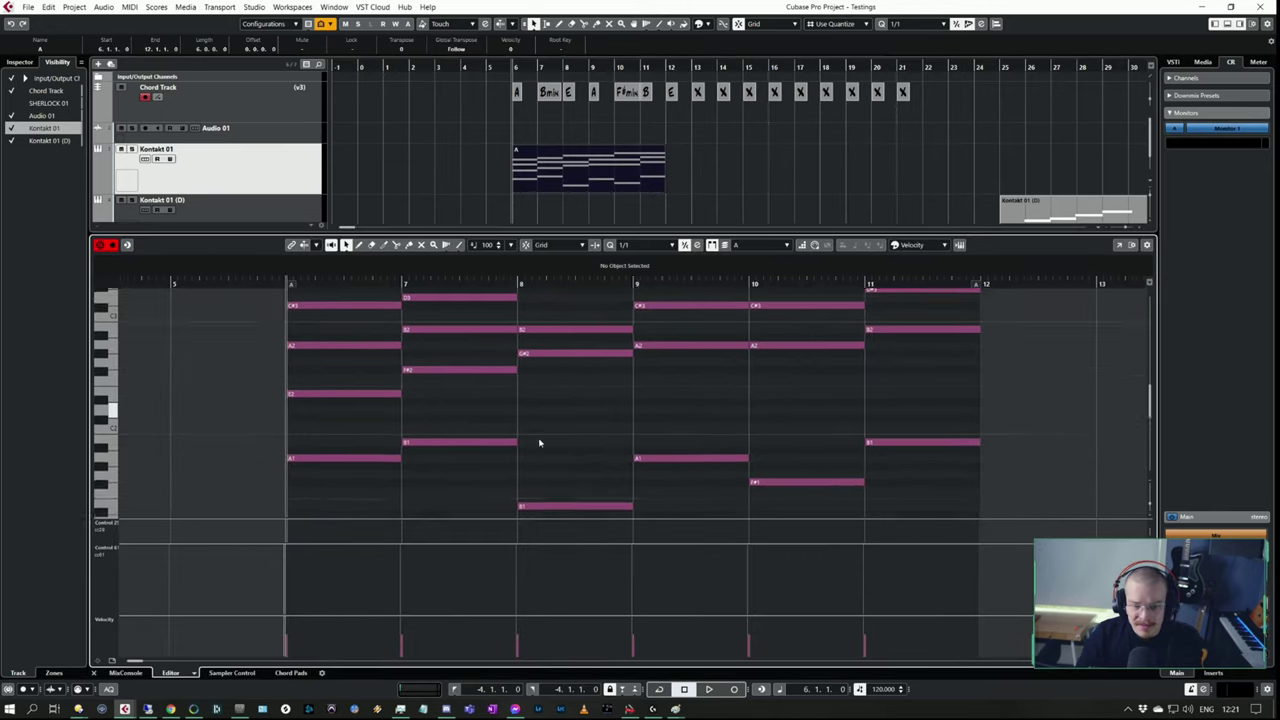
{"action": "scroll", "coordinate": [539, 443], "scroll_direction": "up", "scroll_amount": 2}
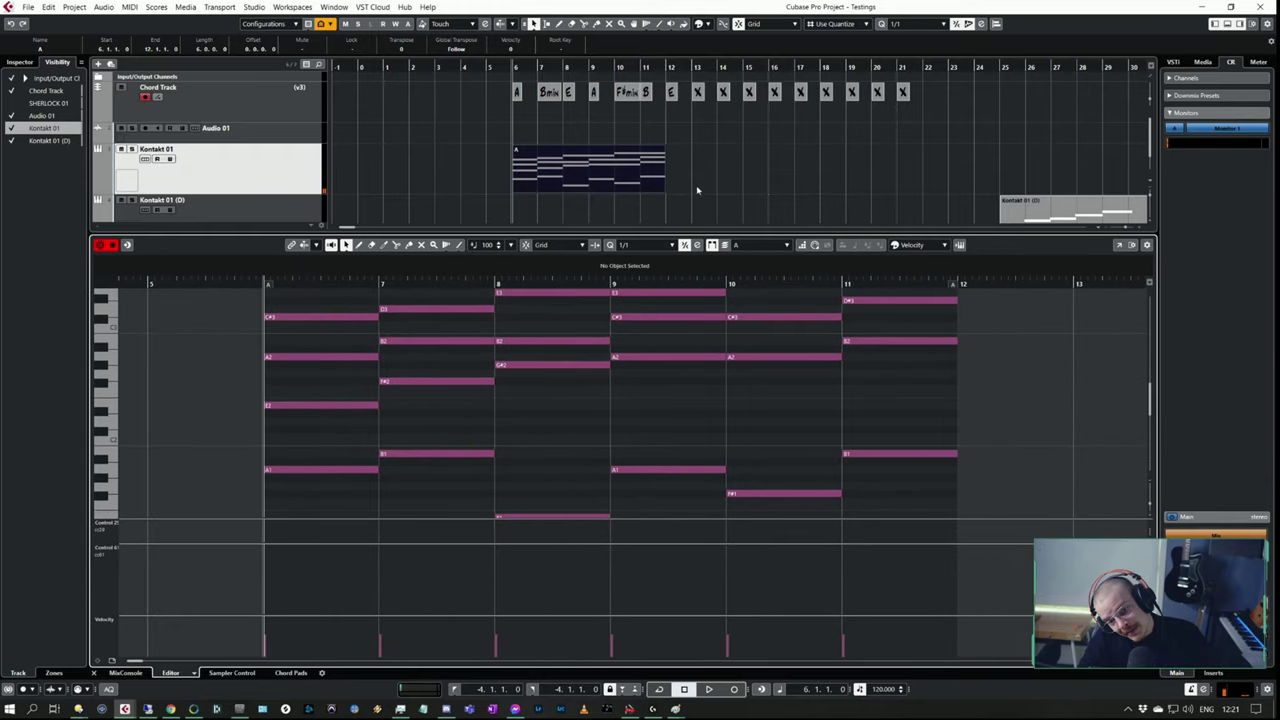
{"action": "key", "text": "ctrl+e"}
- Add #9 and 7 tensions so the bar-6 chord becomes A7/#9
{"action": "double_click", "coordinate": [518, 92]}
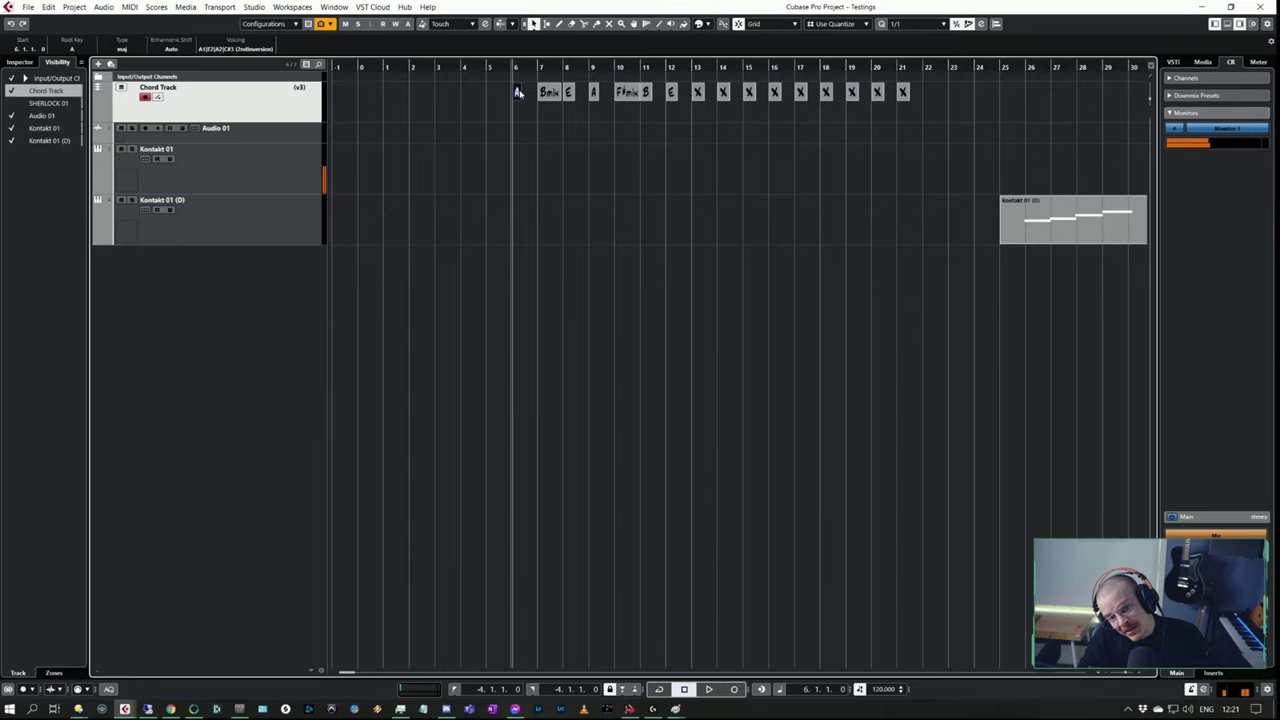
{"action": "left_click", "coordinate": [340, 108]}
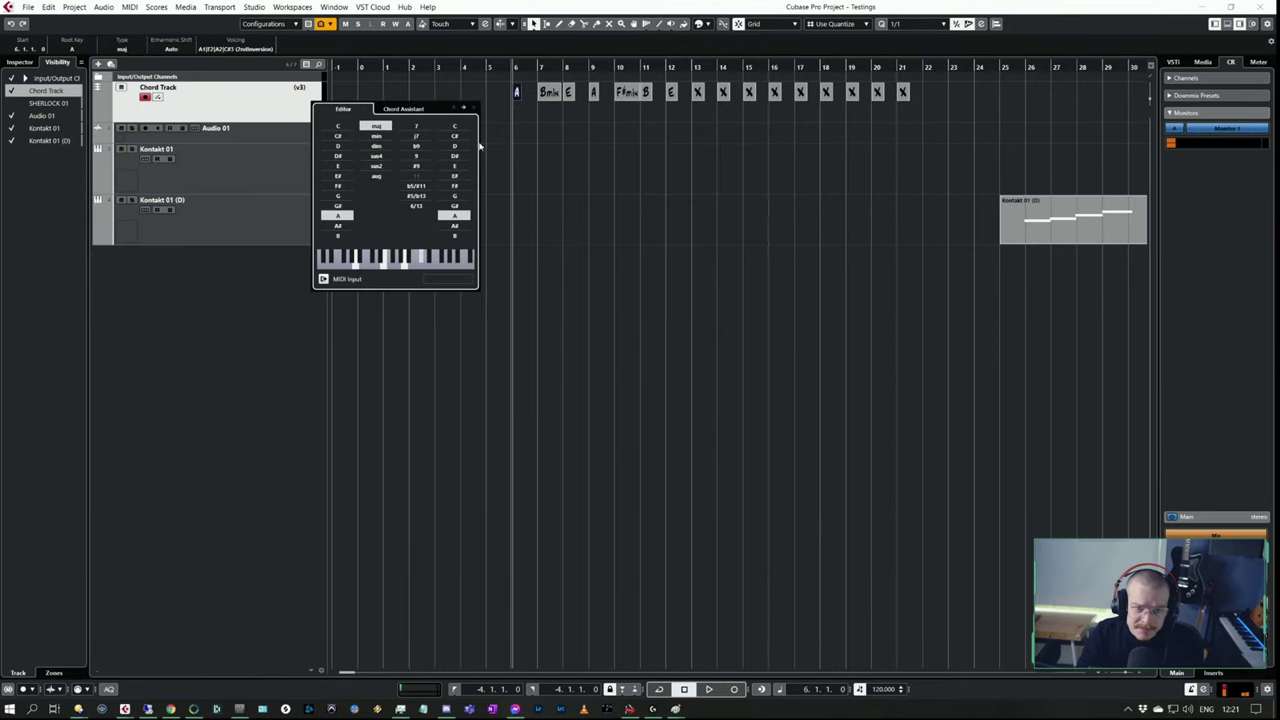
{"action": "left_click", "coordinate": [424, 166]}
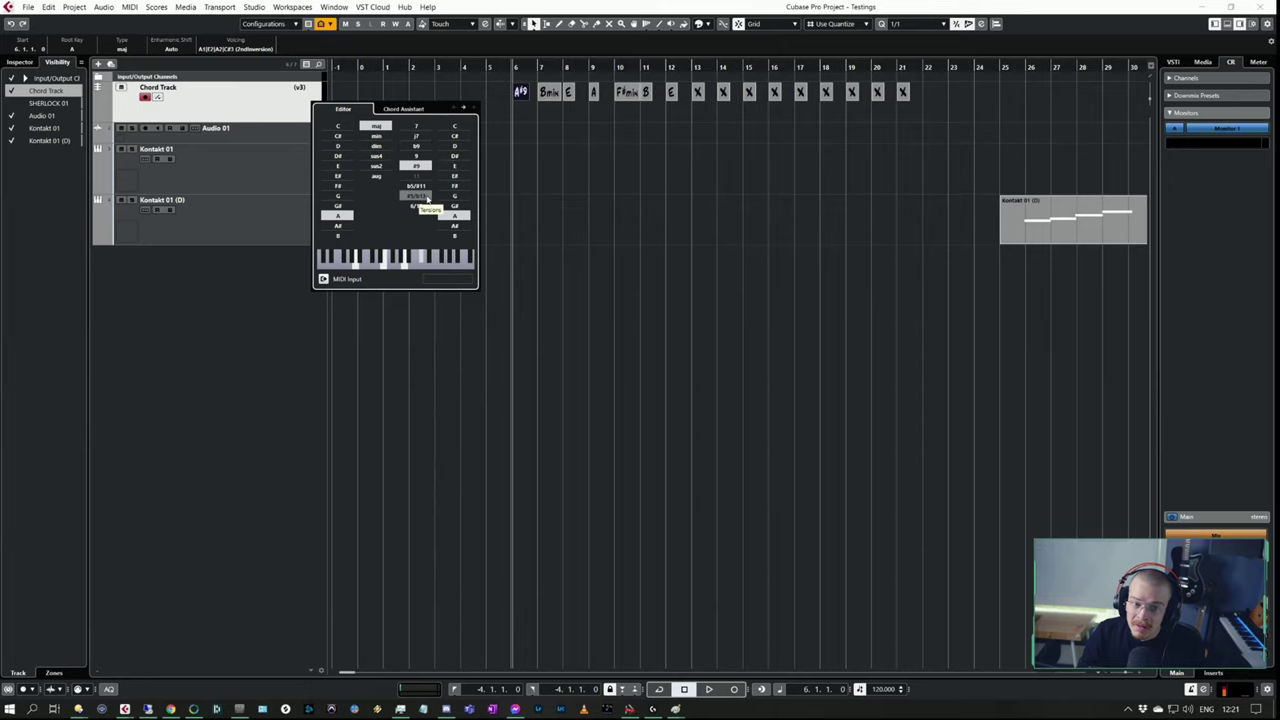
{"action": "left_click", "coordinate": [417, 126]}
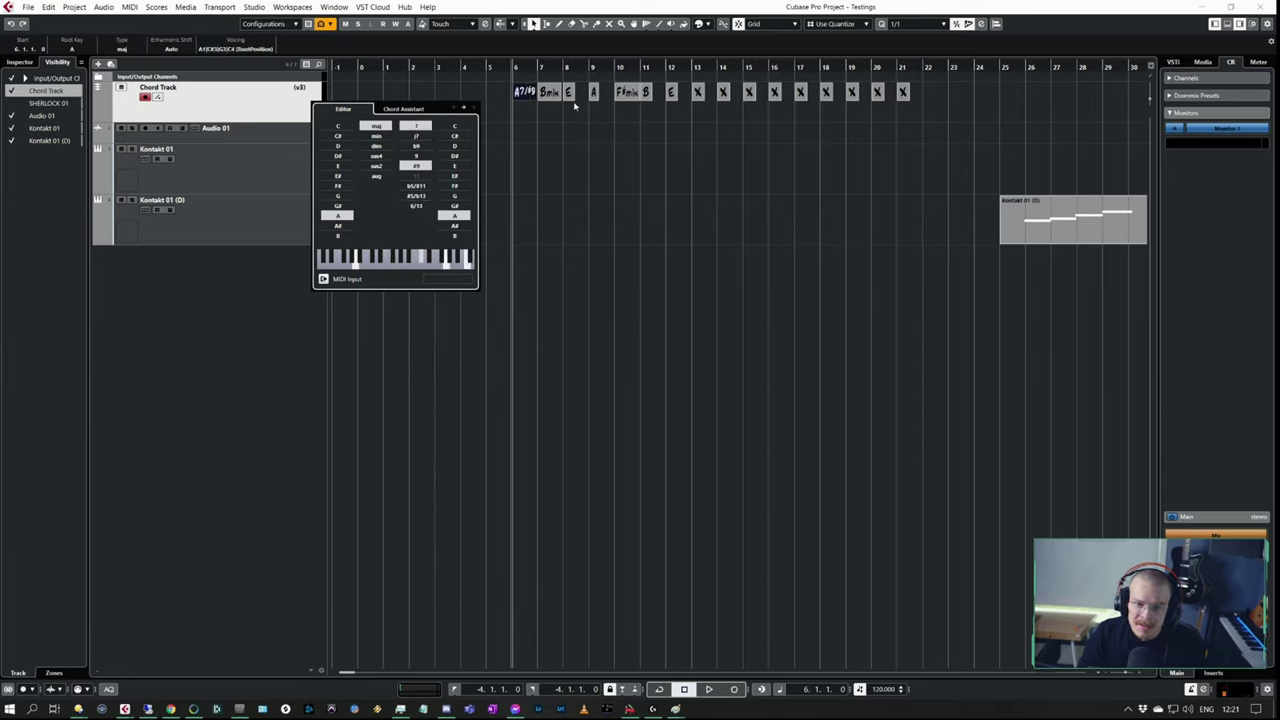
- Play back the revised progression on the Kontakt 01 track
{"action": "left_click", "coordinate": [429, 166]}
{"action": "key", "text": "space"}
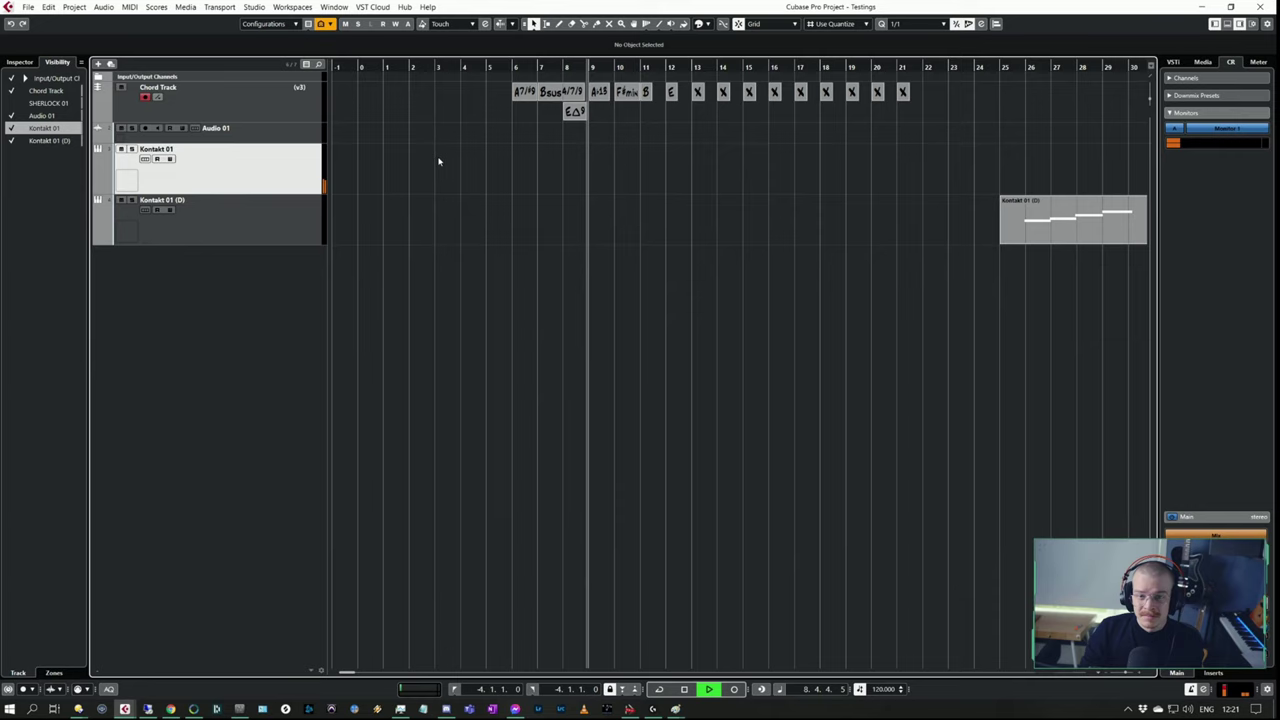
{"action": "key", "text": "space"}
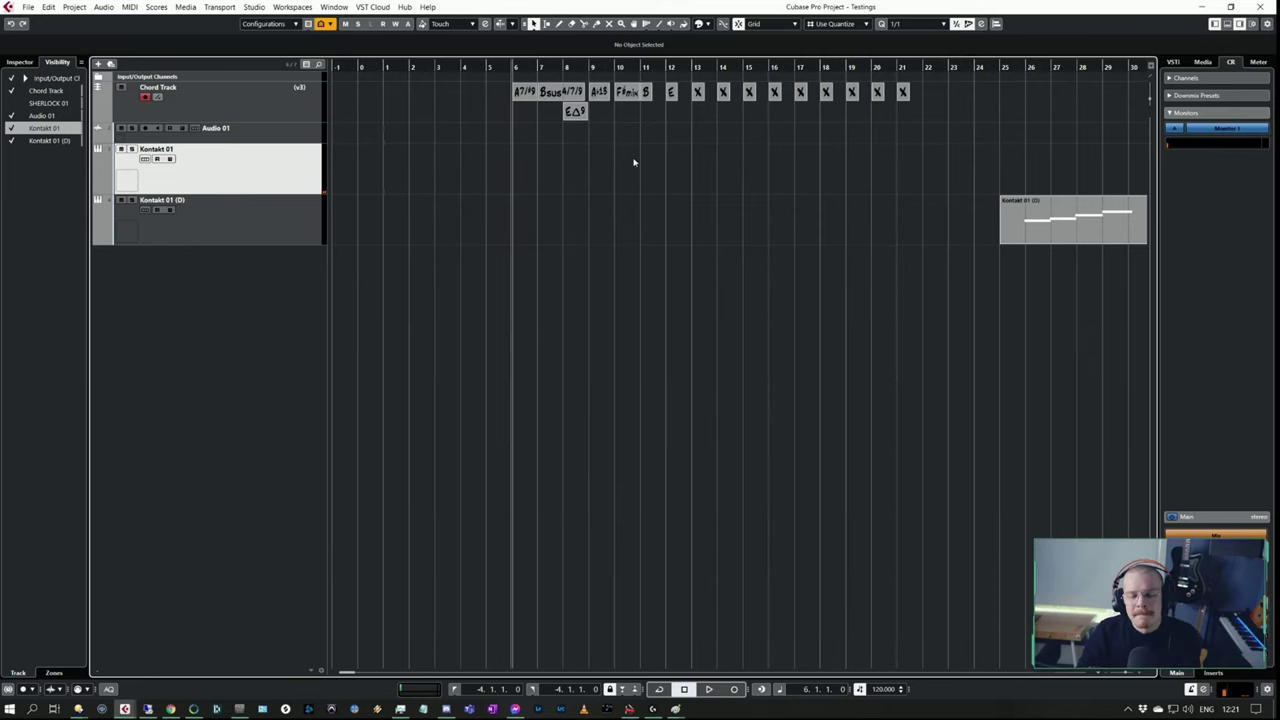
- Render the first four chords as a MIDI part on Kontakt 01 and inspect its notes
{"action": "left_click_drag", "start_coordinate": [609, 133], "coordinate": [525, 168]}
{"action": "left_click", "coordinate": [525, 168]}
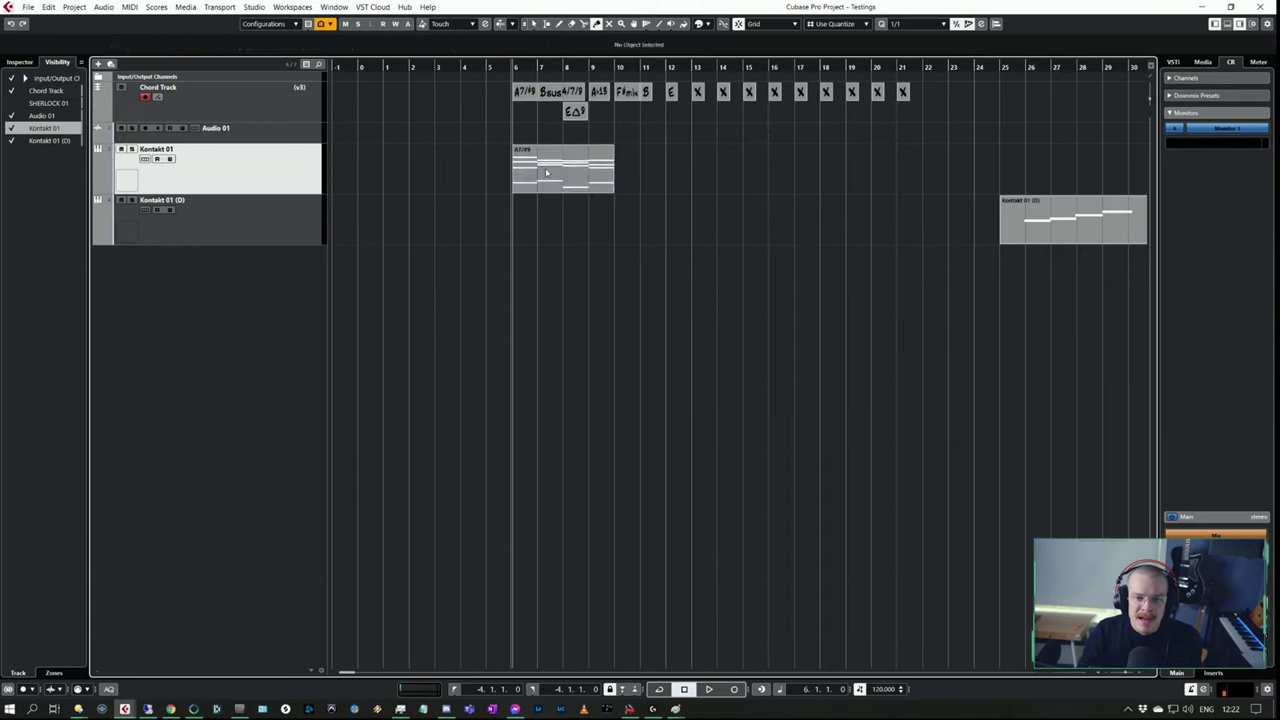
{"action": "left_click", "coordinate": [549, 176]}
{"action": "double_click", "coordinate": [545, 183]}
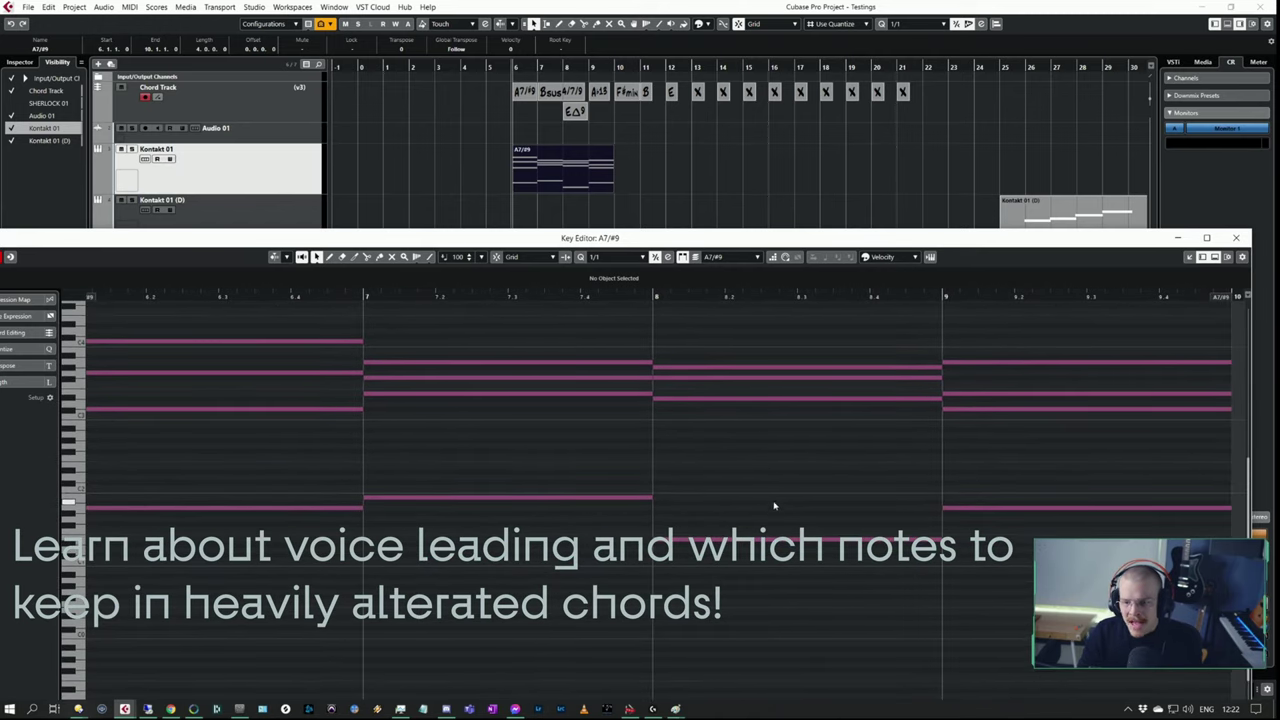
{"action": "key", "text": "Escape"}
- Delete the A7/#9 MIDI part from Kontakt 01
{"action": "left_click", "coordinate": [678, 400]}
{"action": "left_click", "coordinate": [546, 188]}
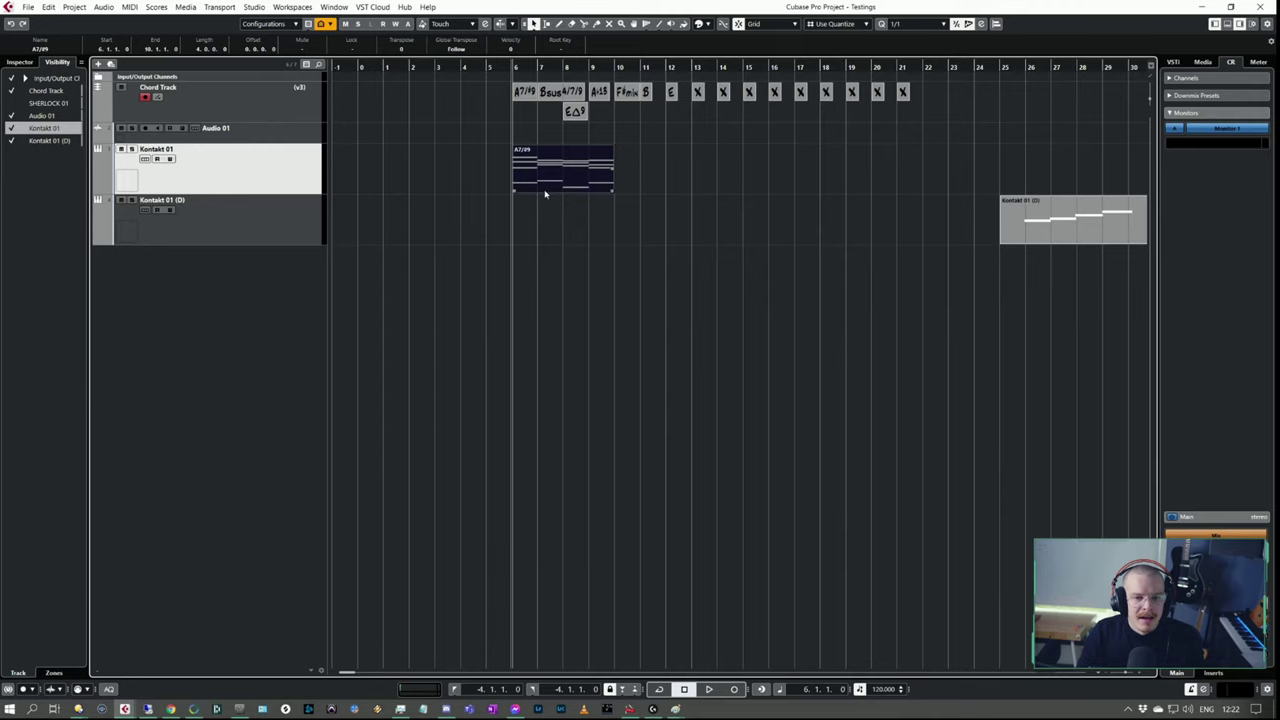
{"action": "key", "text": "Delete"}
- Switch the chord track voicings to Rock/Easy Jazz and audition them
{"action": "left_click", "coordinate": [242, 103]}
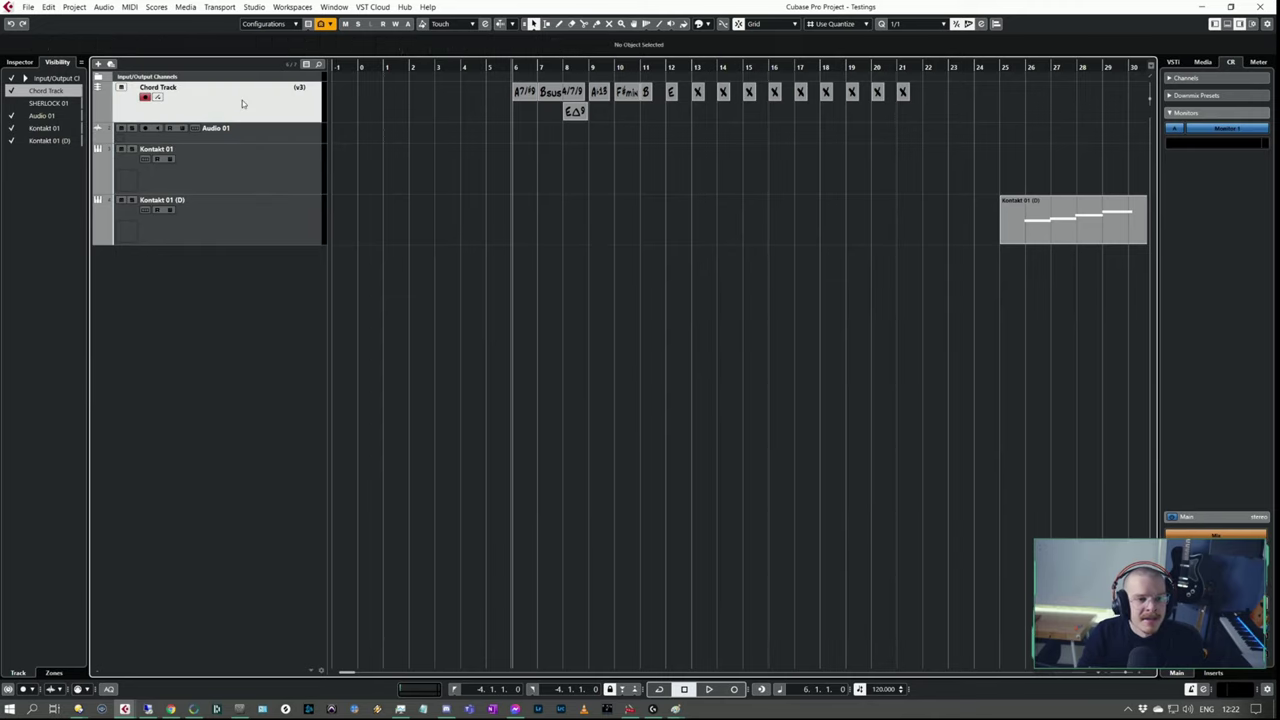
{"action": "left_click", "coordinate": [20, 62]}
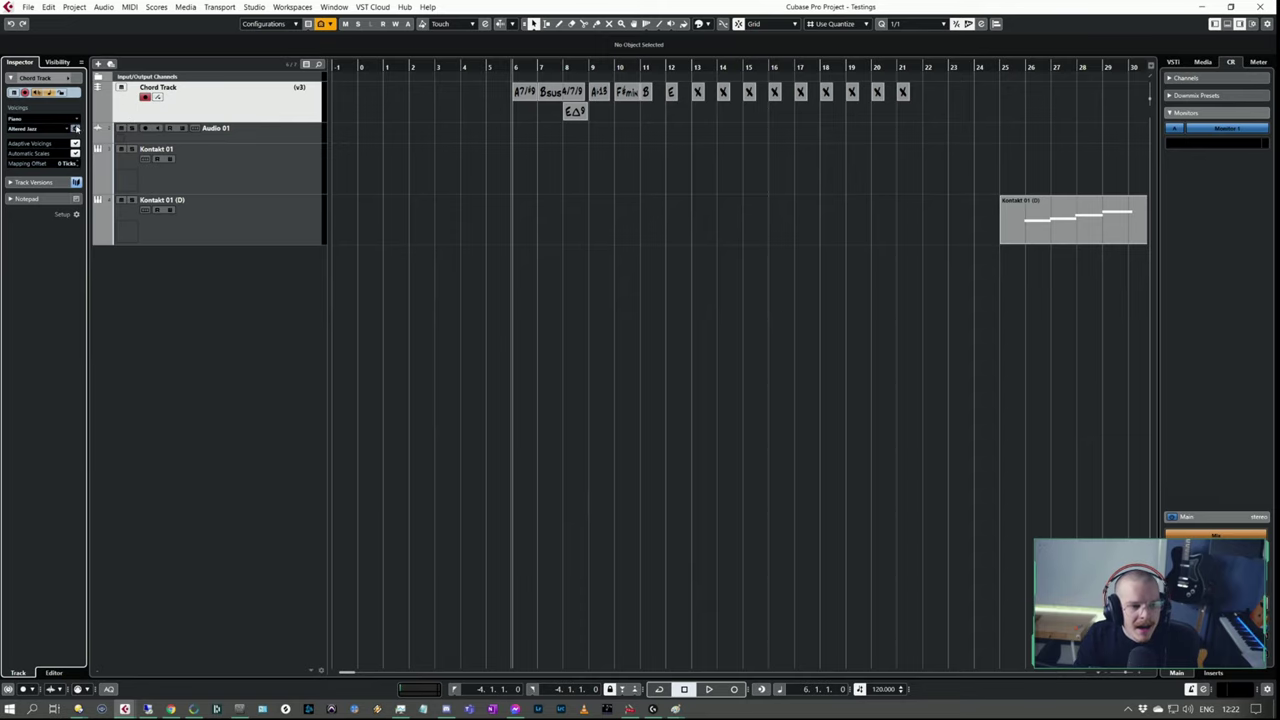
{"action": "left_click", "coordinate": [61, 128]}
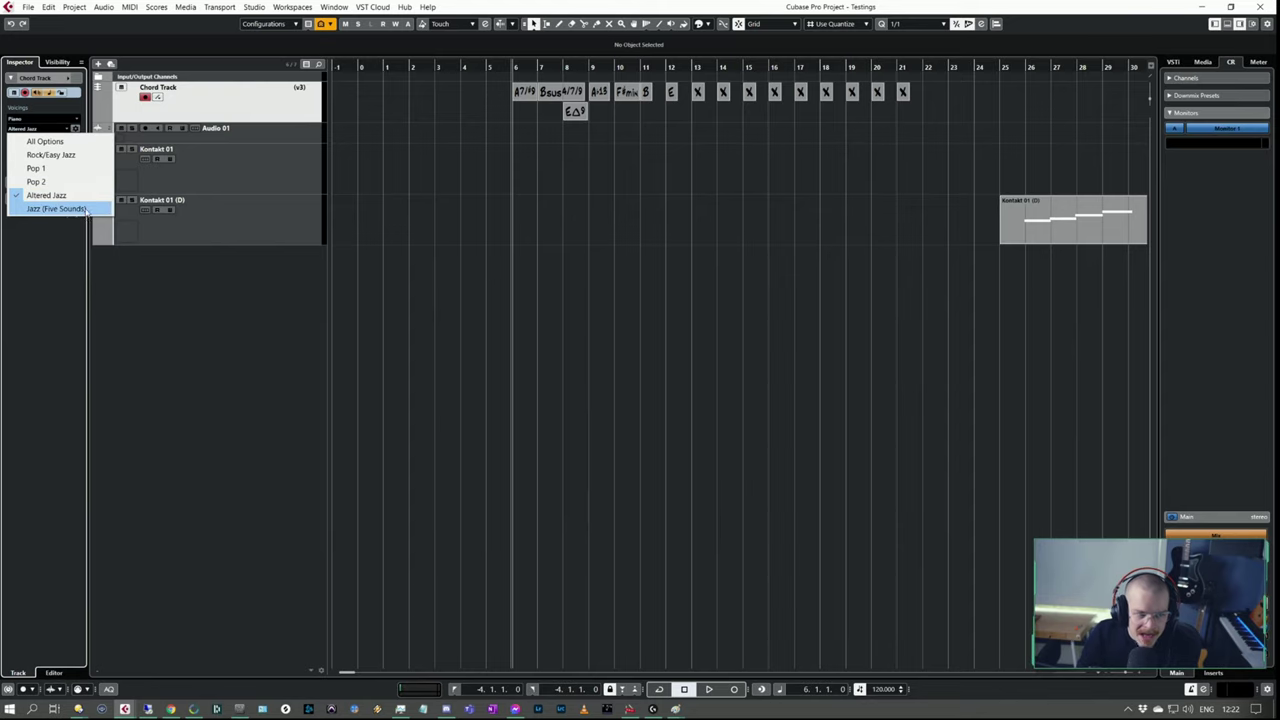
{"action": "left_click", "coordinate": [74, 158]}
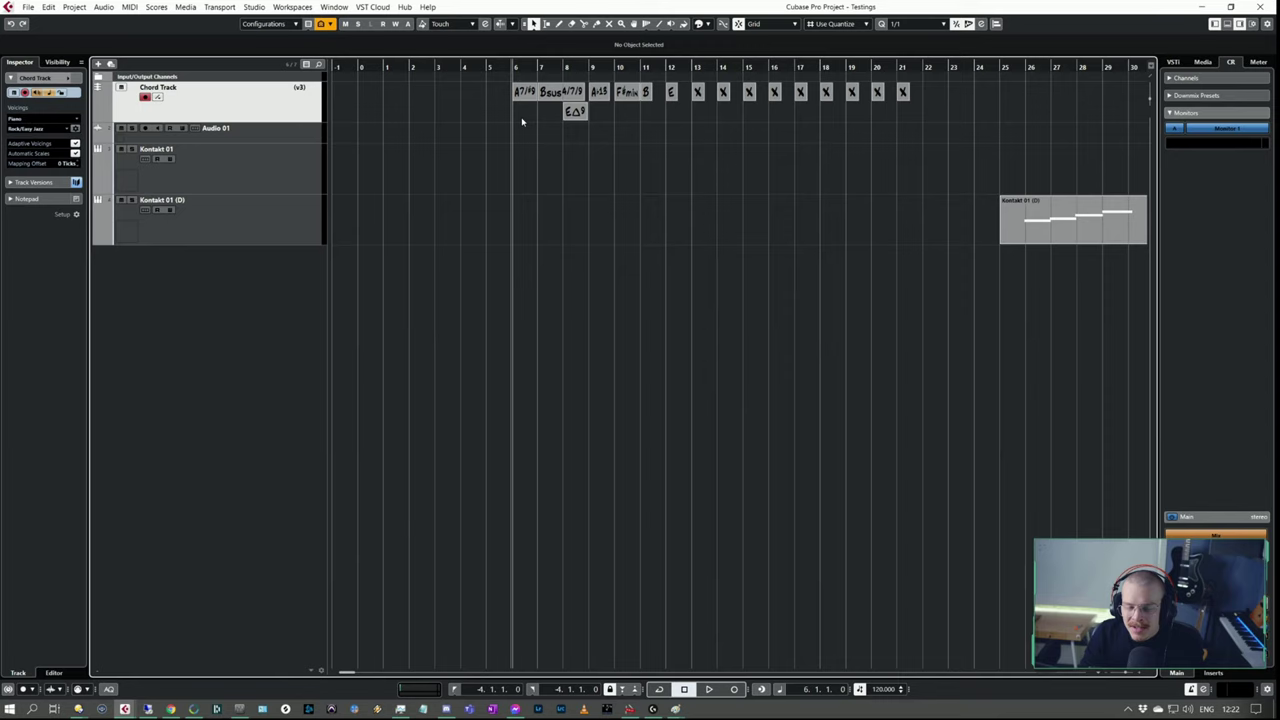
{"action": "key", "text": "space"}
{"action": "left_click", "coordinate": [376, 161]}
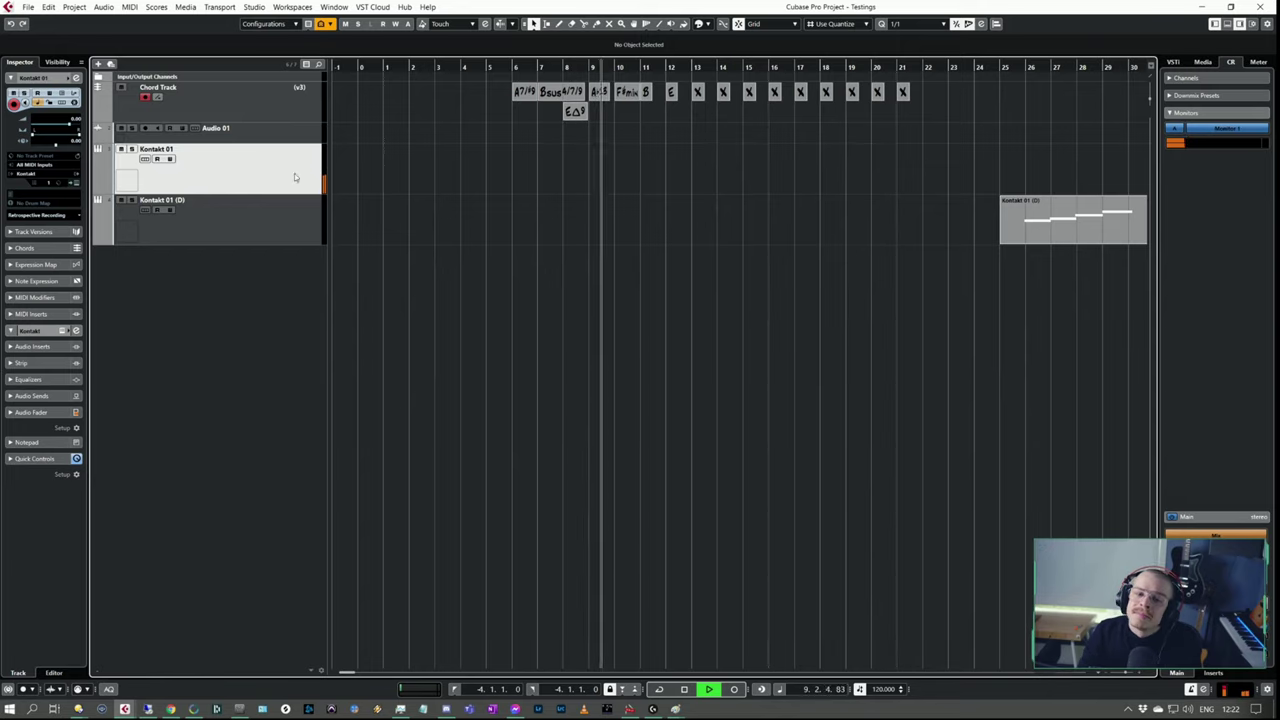
{"action": "key", "text": "space"}
- Change the voicings to Pop 1 and play the progression back
{"action": "left_click", "coordinate": [220, 95]}
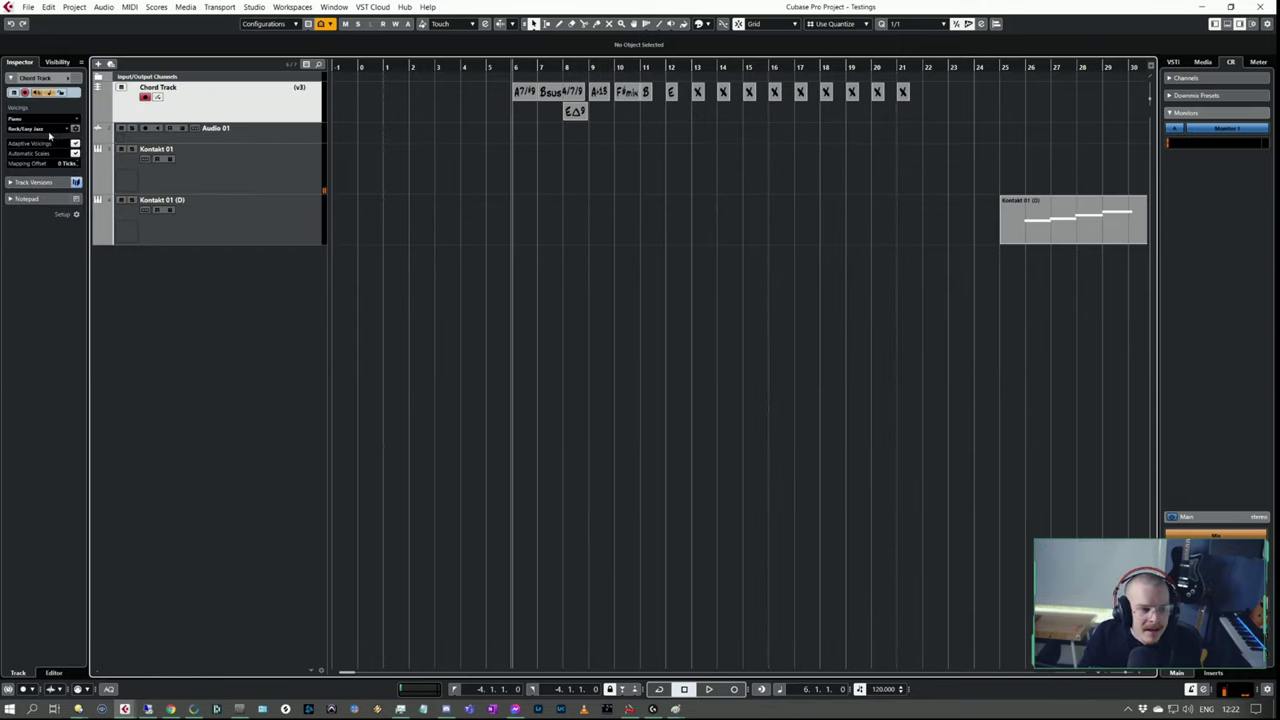
{"action": "left_click", "coordinate": [50, 130]}
{"action": "left_click", "coordinate": [57, 171]}
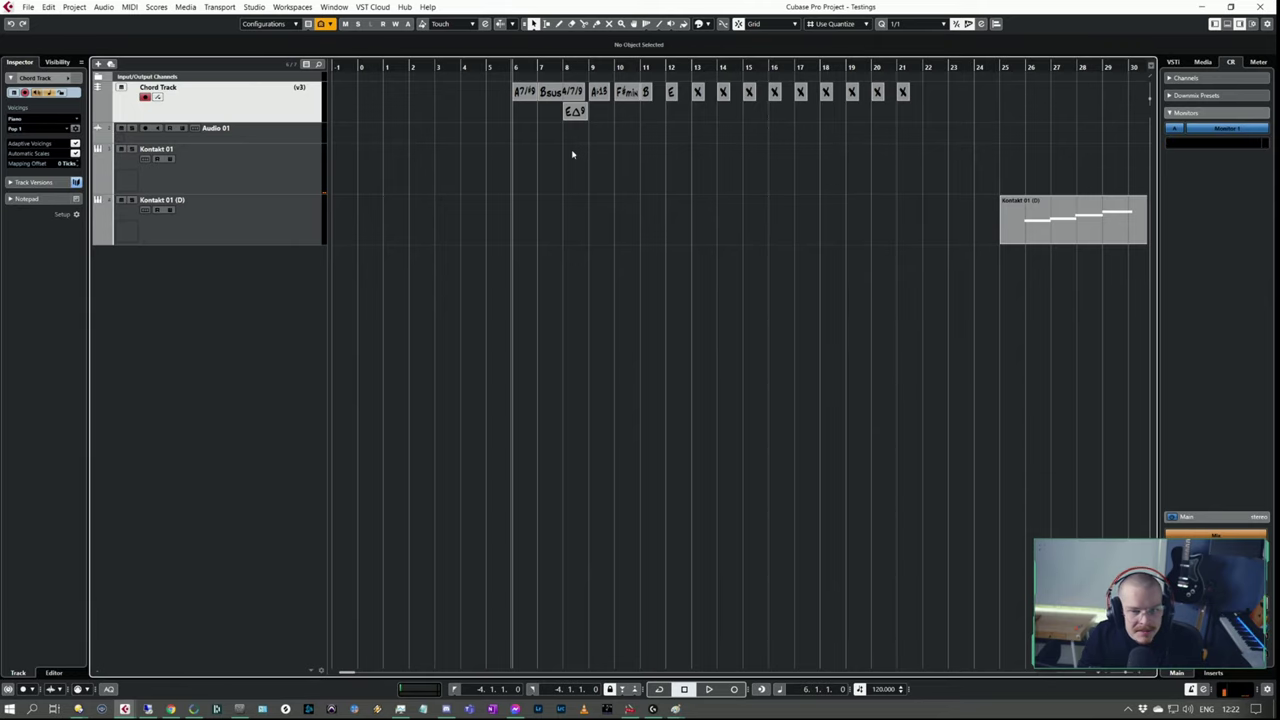
{"action": "key", "text": "space"}
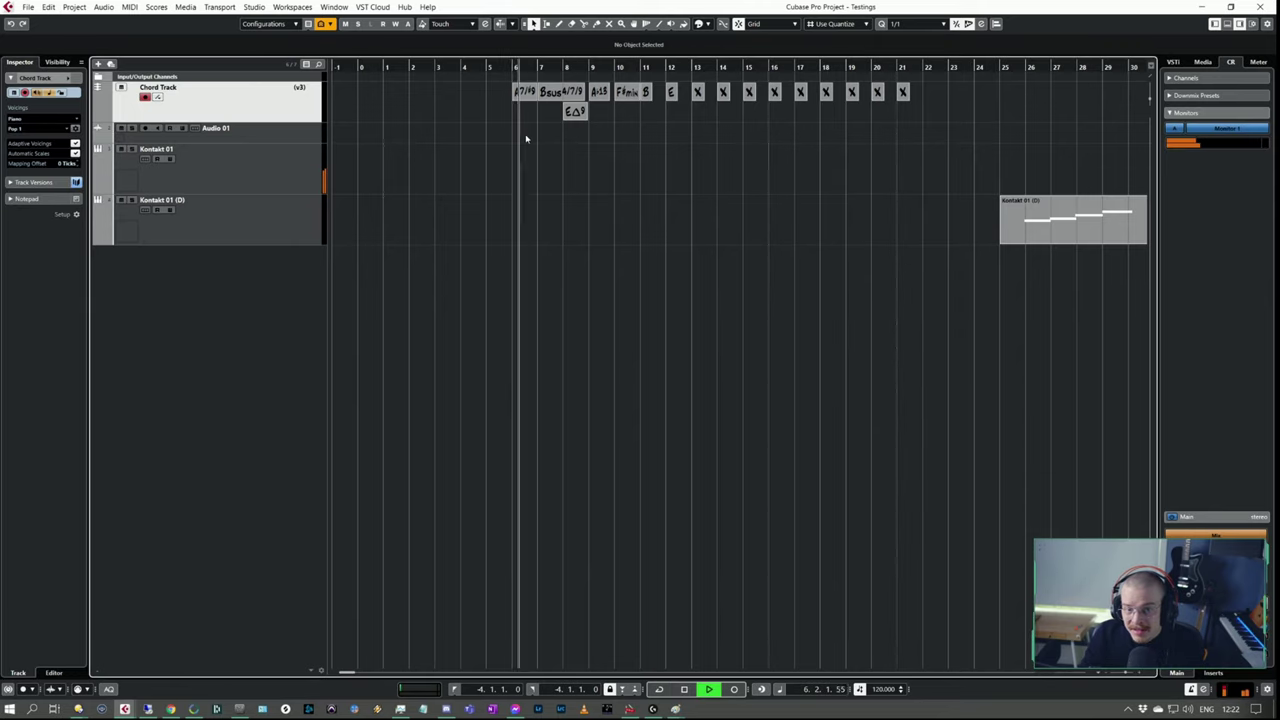
{"action": "key", "text": "space"}
{"action": "left_click", "coordinate": [234, 190]}
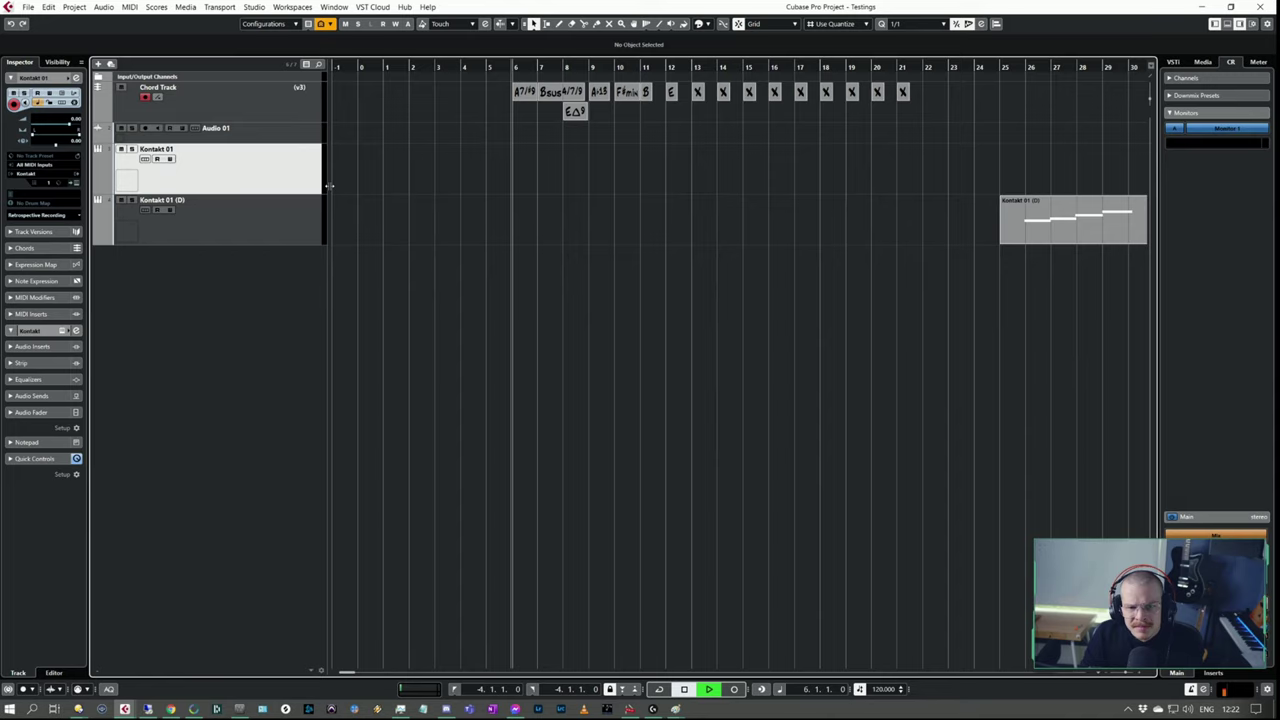
{"action": "key", "text": "space"}
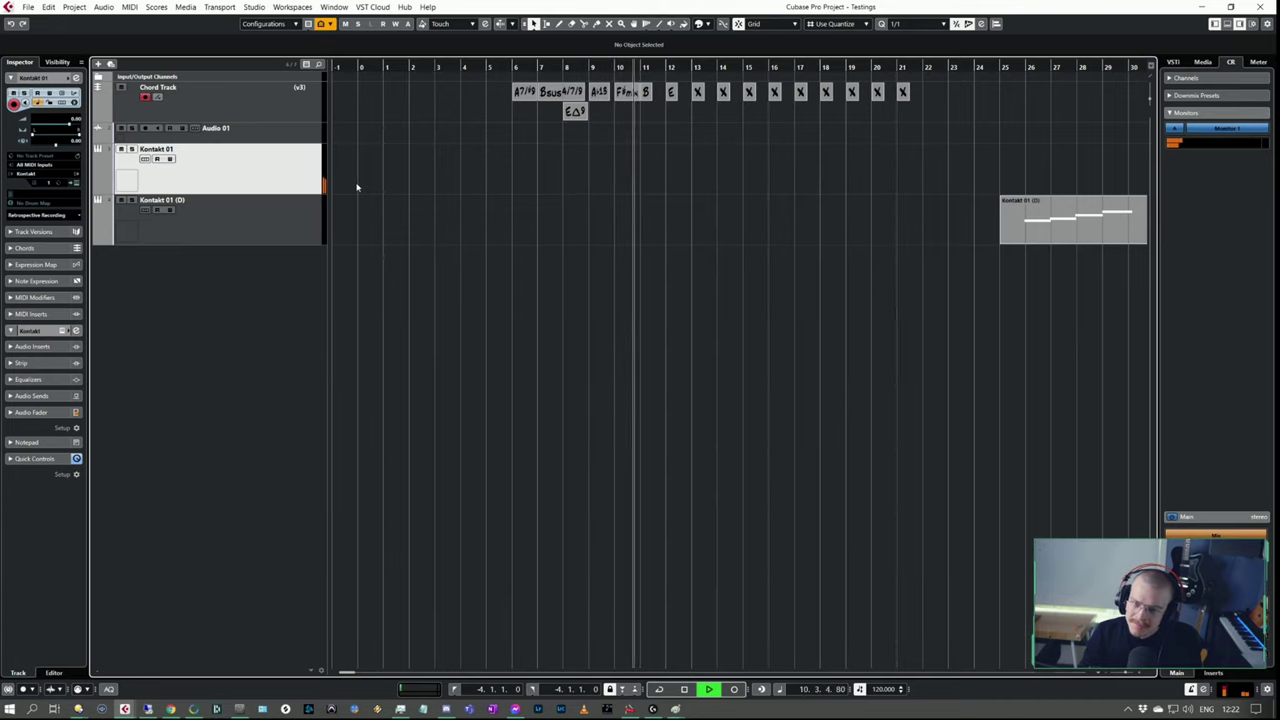
{"action": "key", "text": "space"}
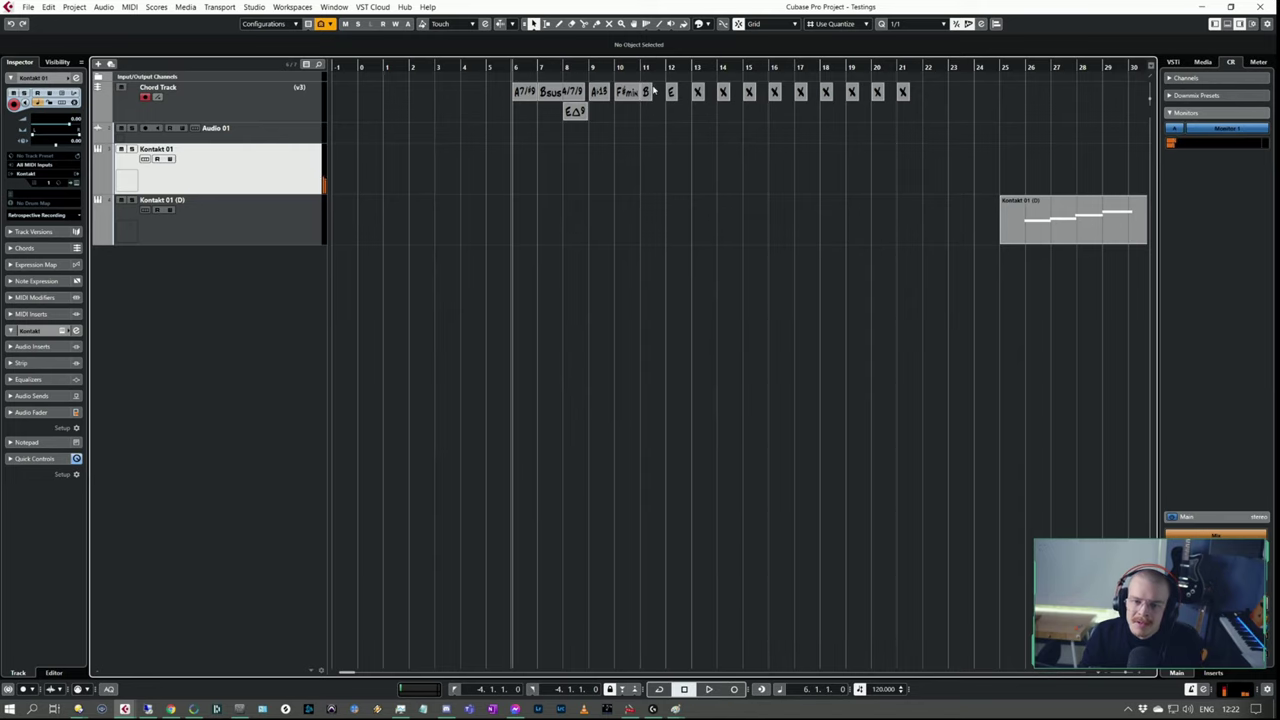
{"action": "left_click", "coordinate": [646, 96]}
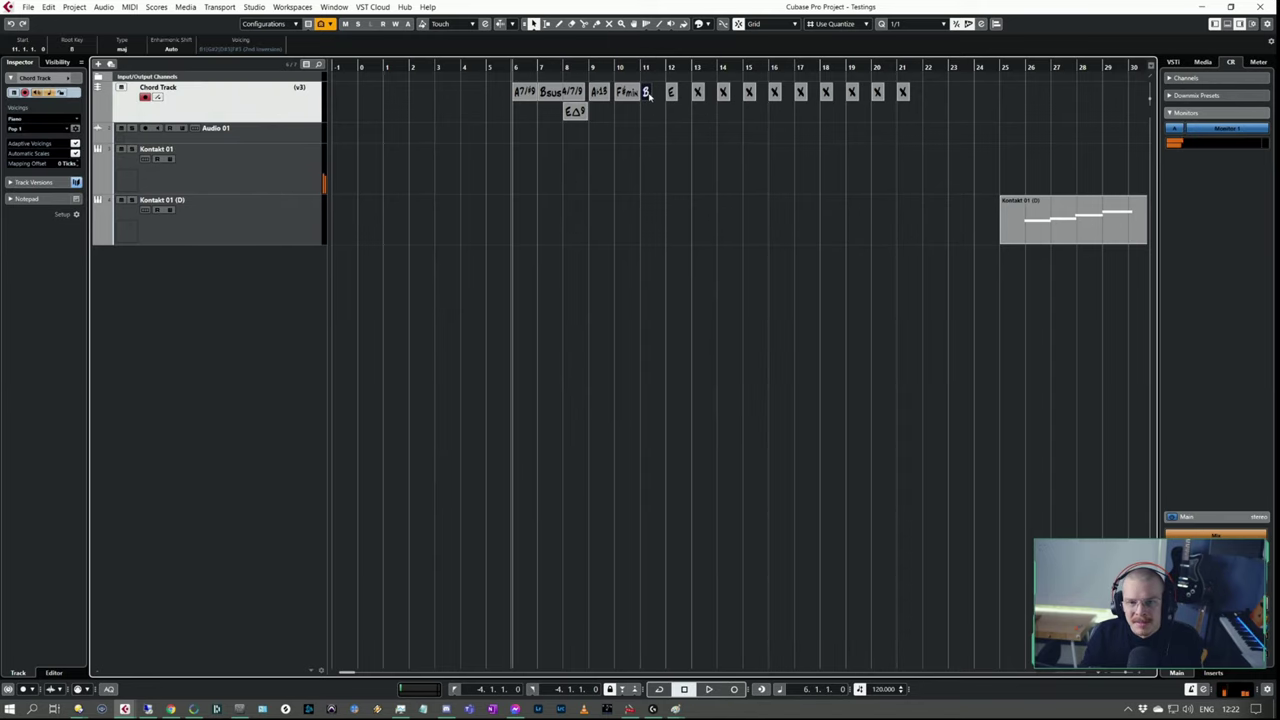
{"action": "left_click_drag", "start_coordinate": [648, 94], "coordinate": [651, 180]}
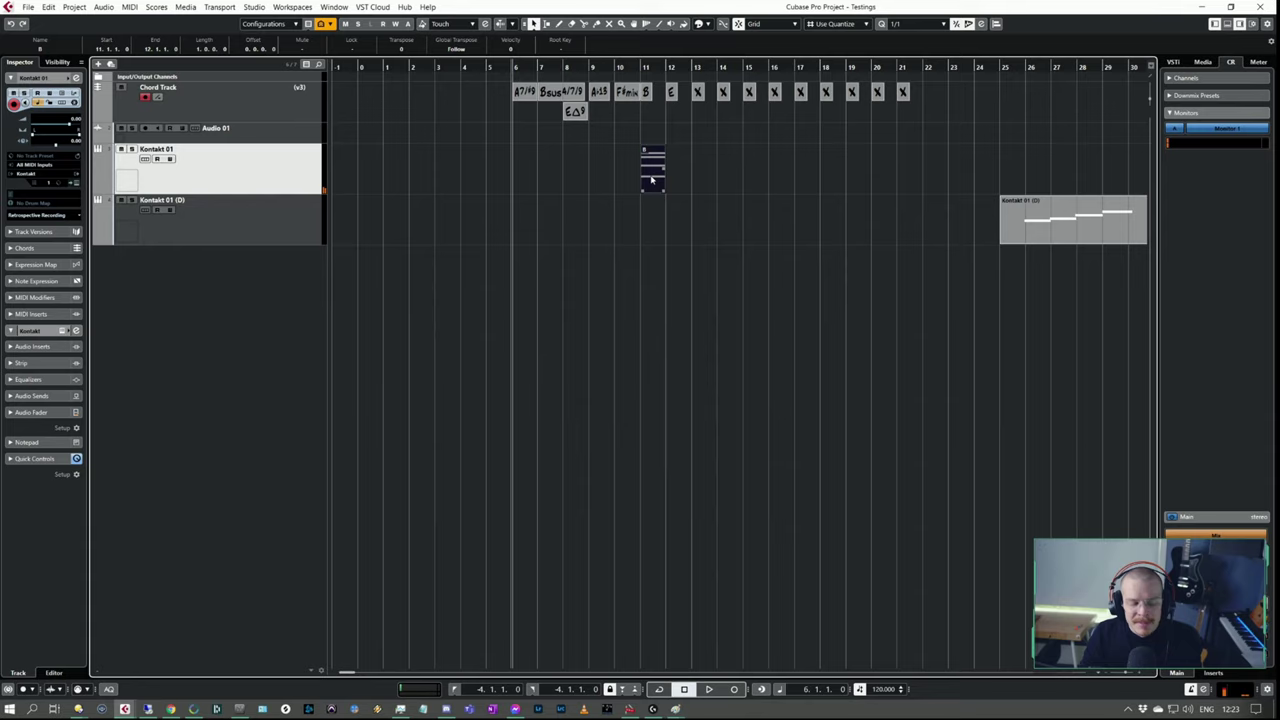
{"action": "key", "text": "ctrl+e"}
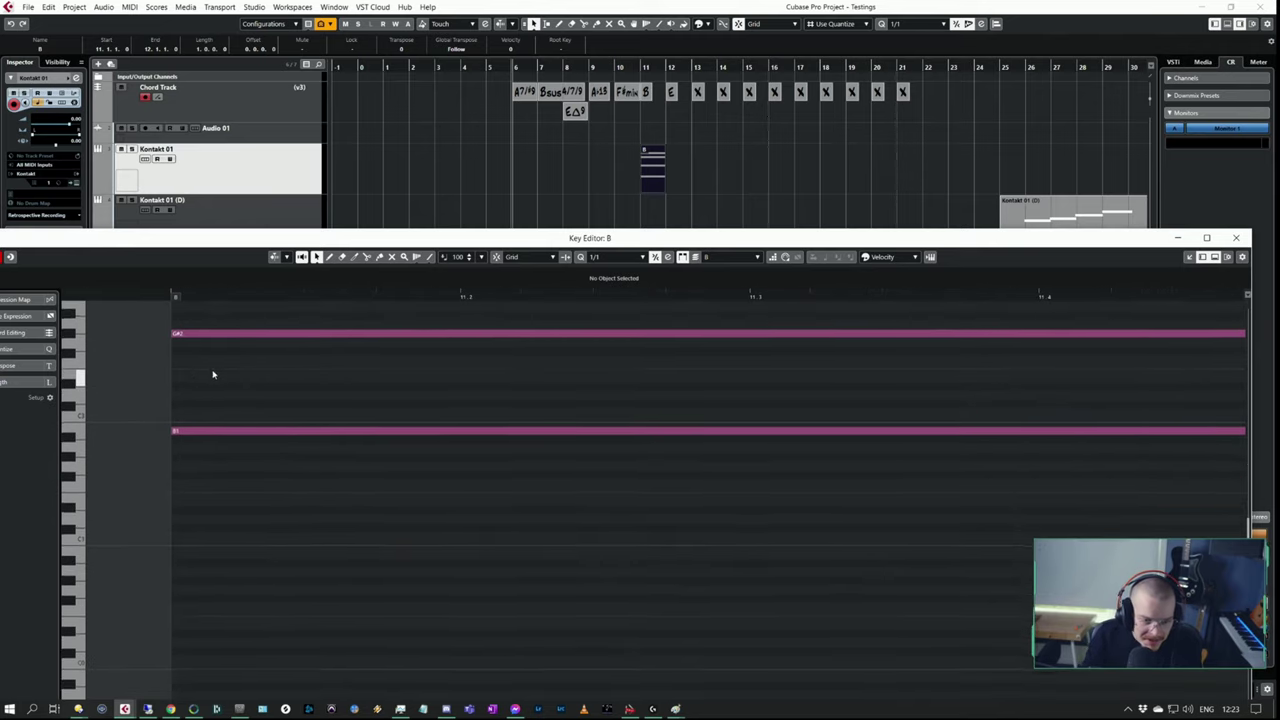
{"action": "key", "text": "Escape"}
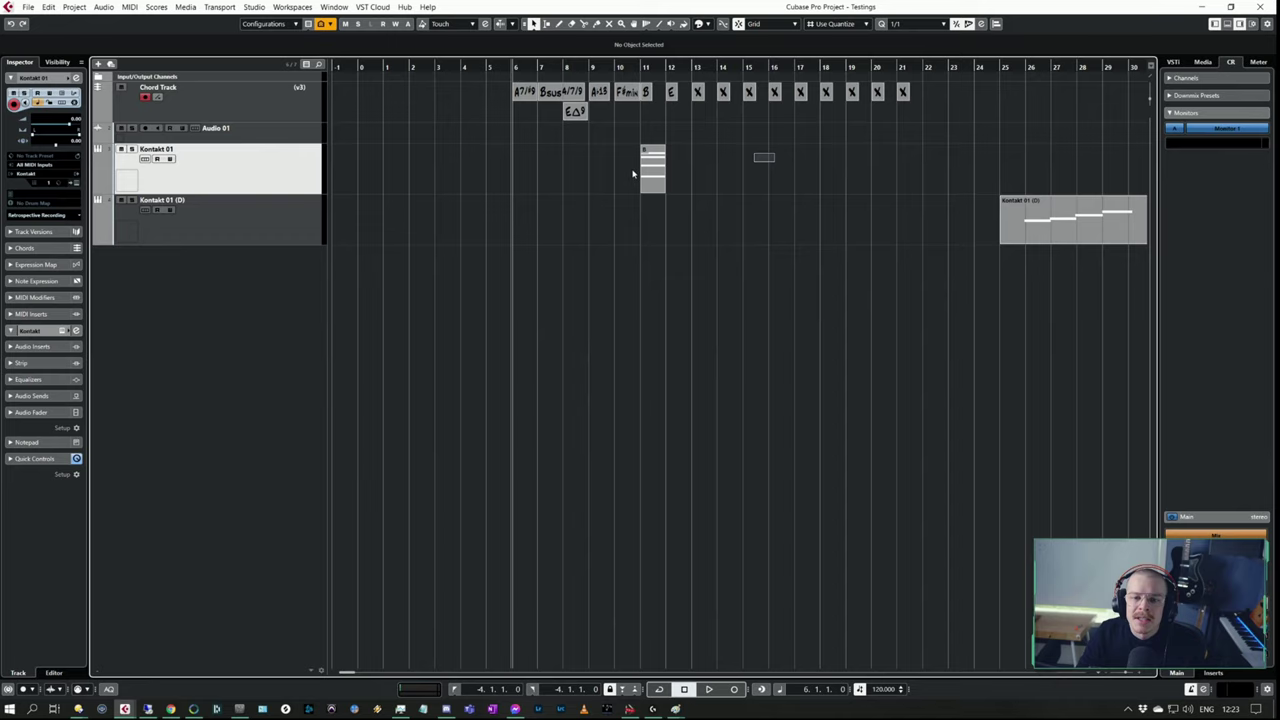
{"action": "left_click", "coordinate": [645, 172]}
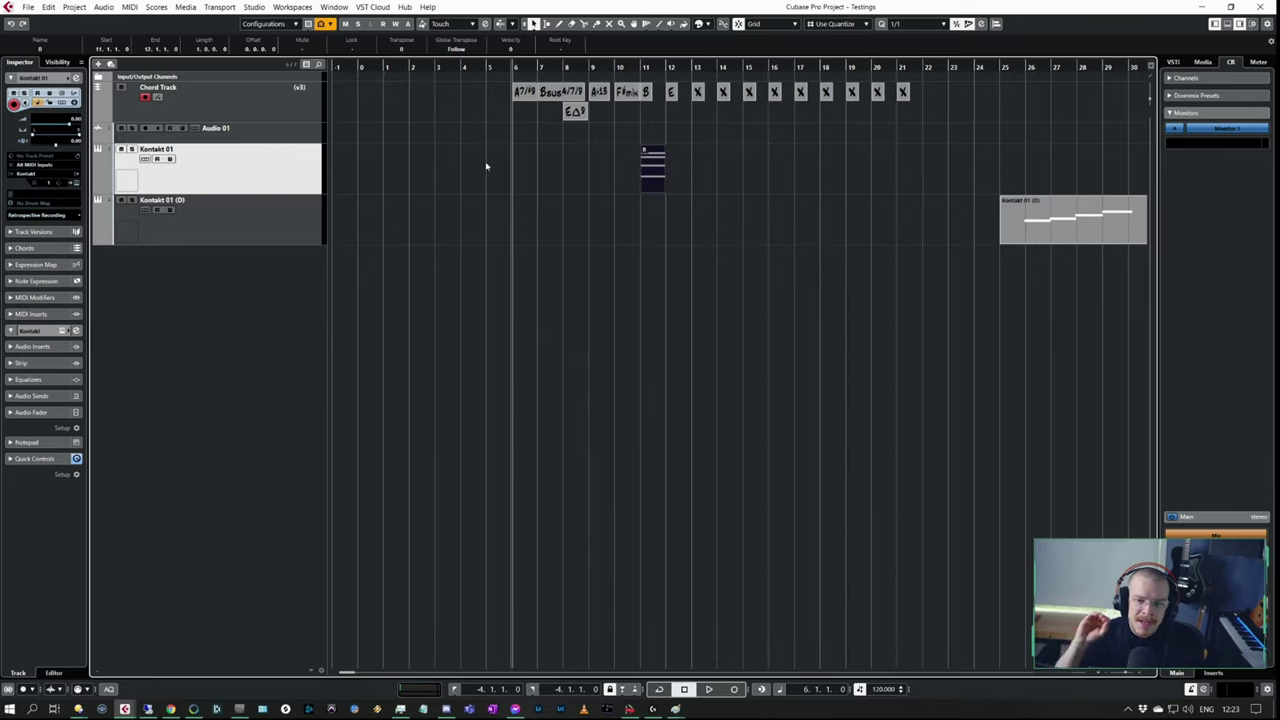
{"action": "key", "text": "Delete"}
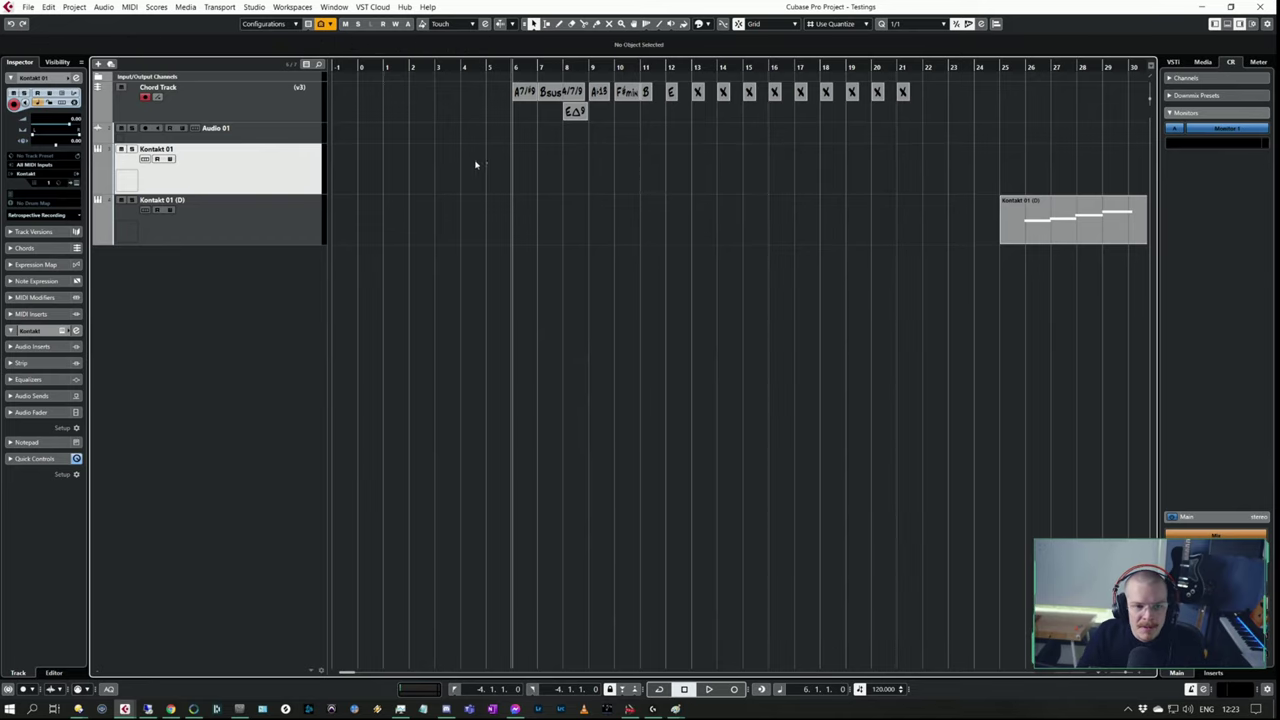
{"action": "left_click", "coordinate": [235, 109]}
- Switch chord track voicings to Guitar in Modern Jazz style and audition playback
{"action": "left_click", "coordinate": [40, 127]}
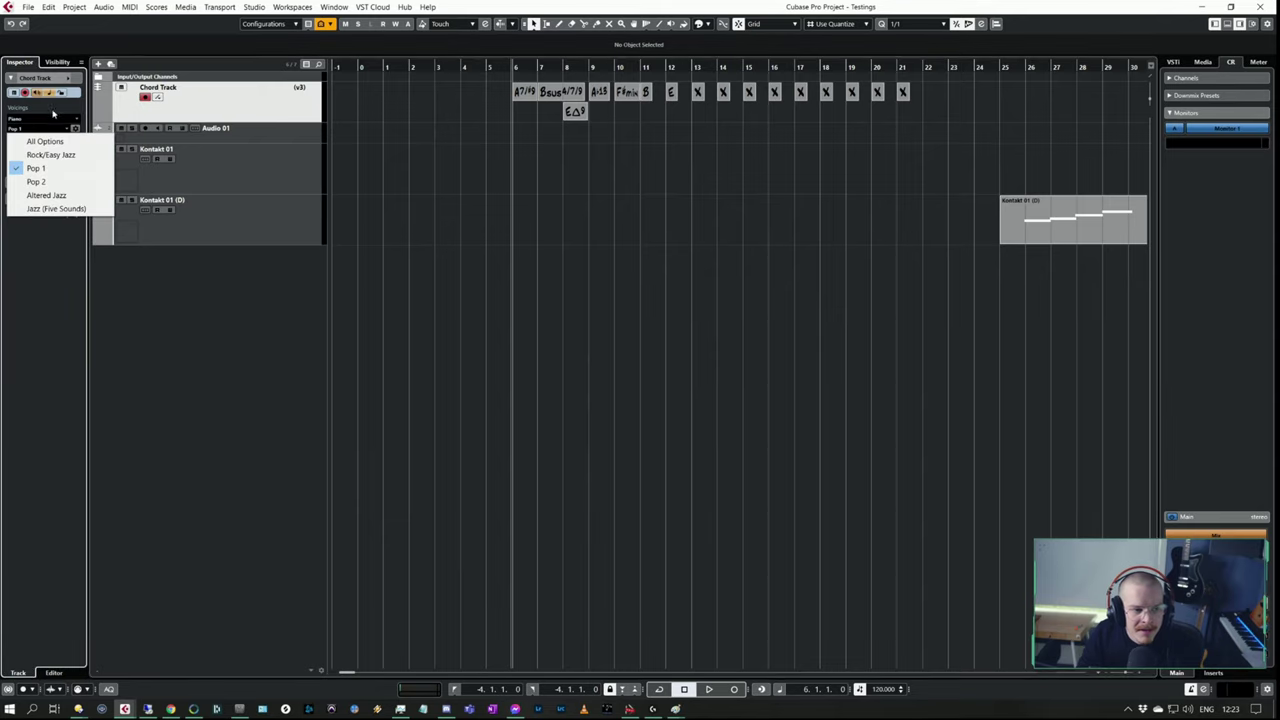
{"action": "left_click", "coordinate": [70, 169]}
{"action": "left_click", "coordinate": [42, 121]}
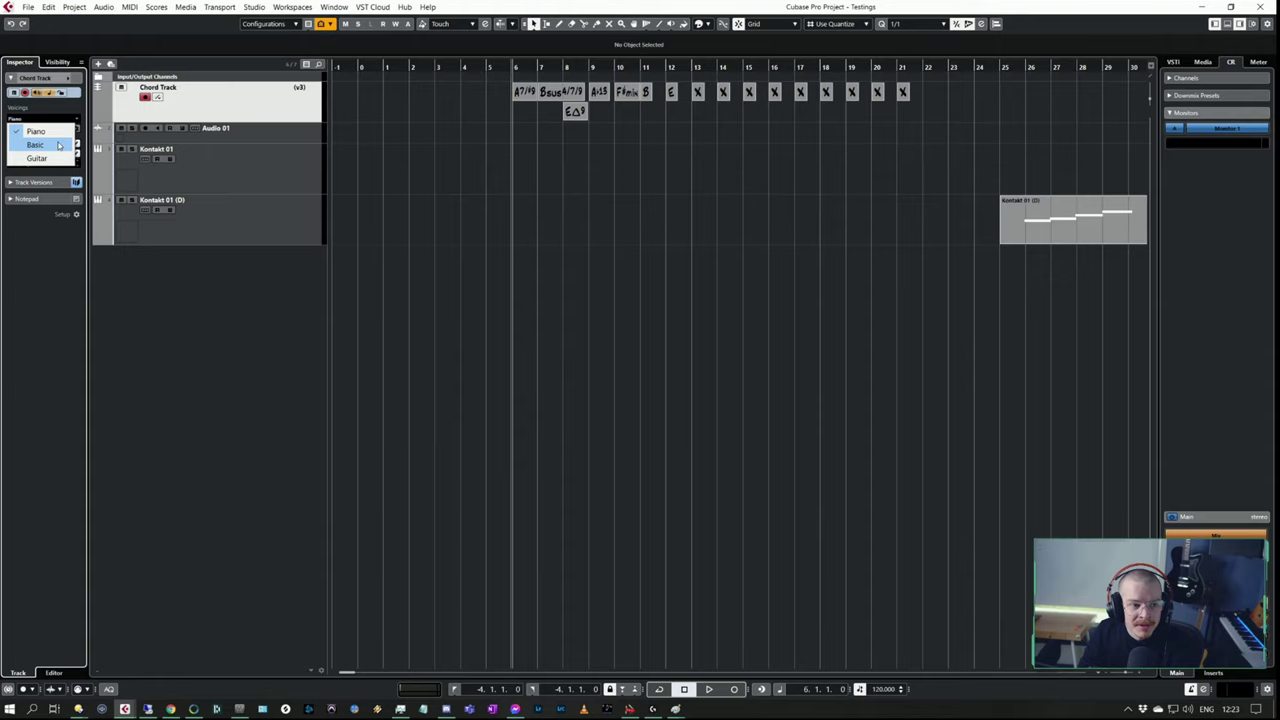
{"action": "left_click", "coordinate": [50, 158]}
{"action": "left_click", "coordinate": [55, 130]}
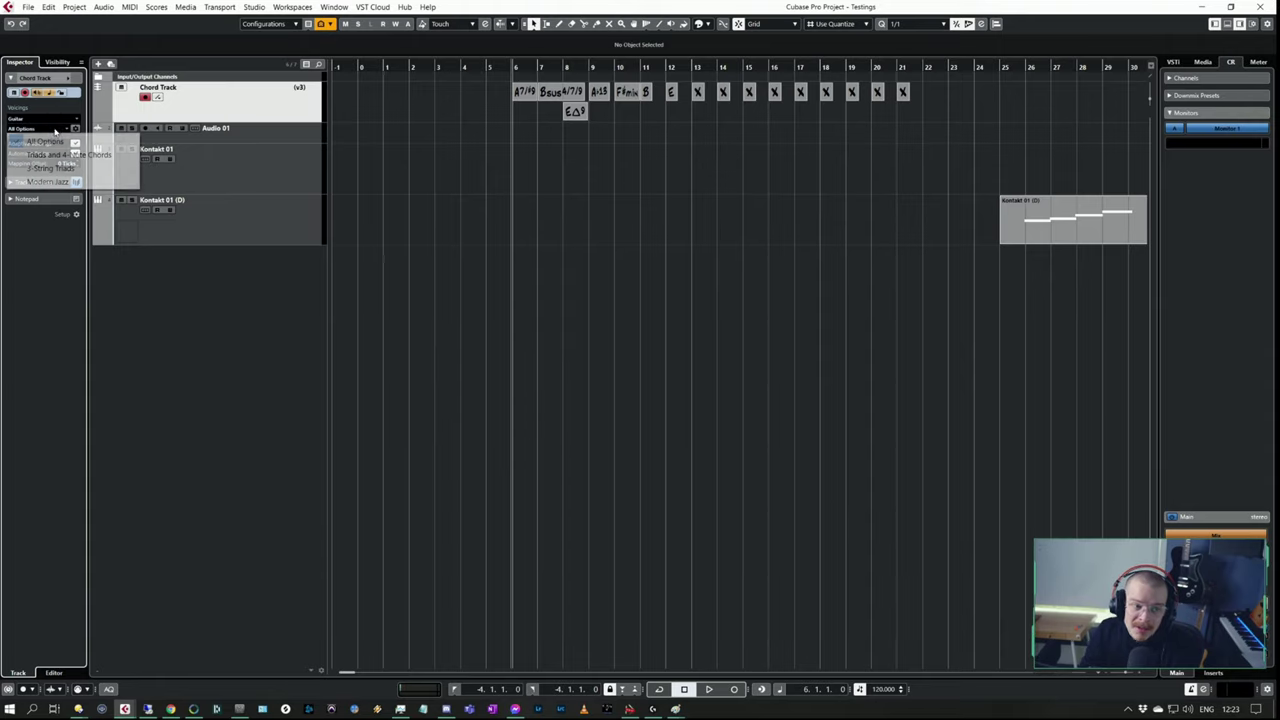
{"action": "left_click", "coordinate": [45, 181]}
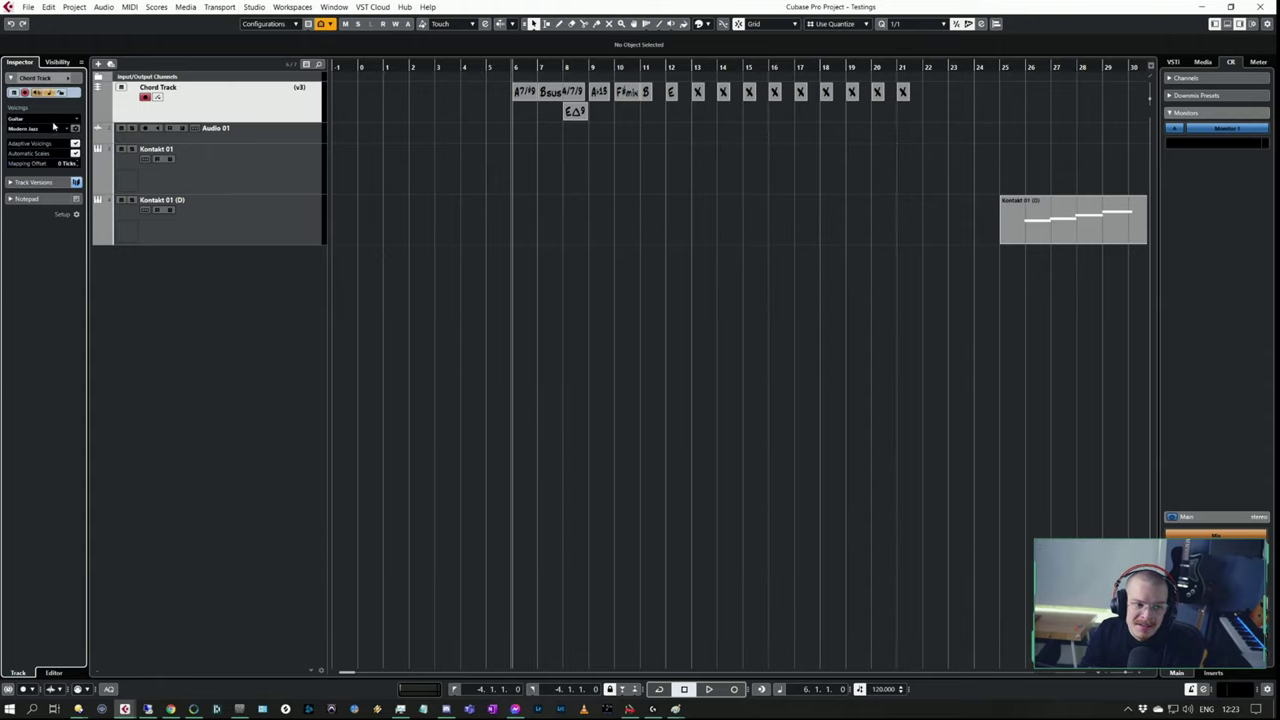
{"action": "key", "text": "space"}
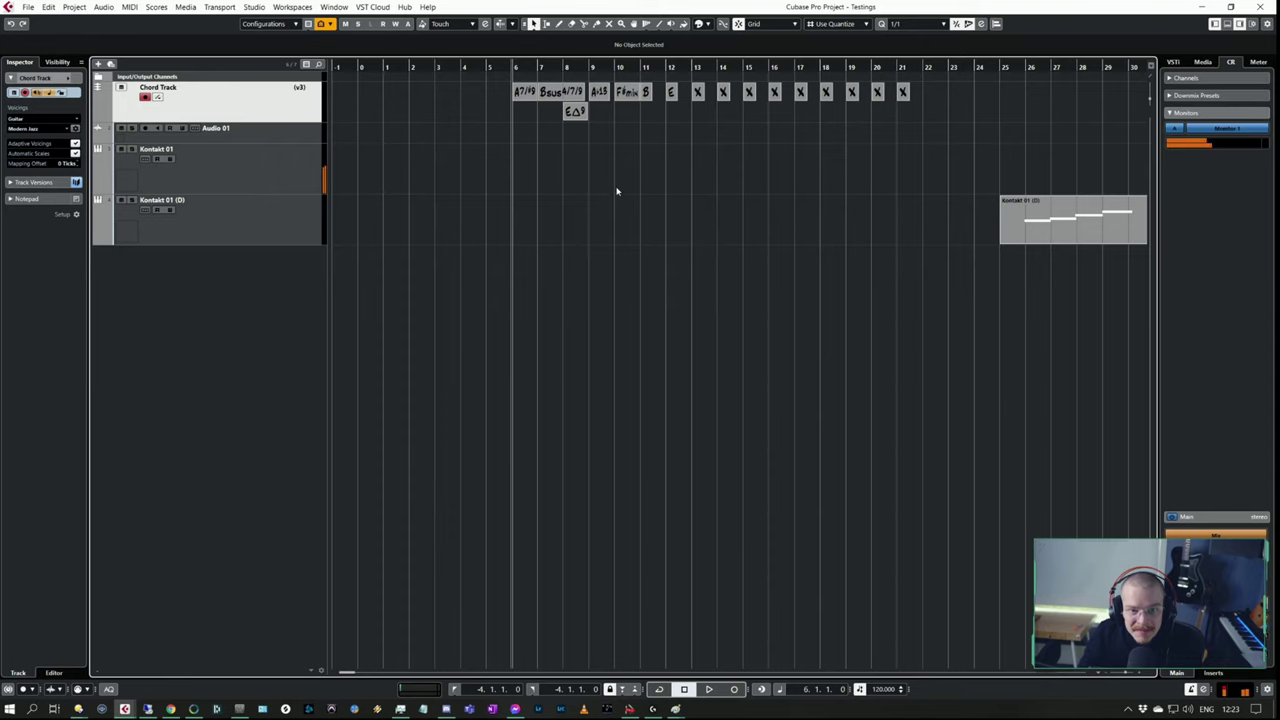
{"action": "left_click", "coordinate": [250, 183]}
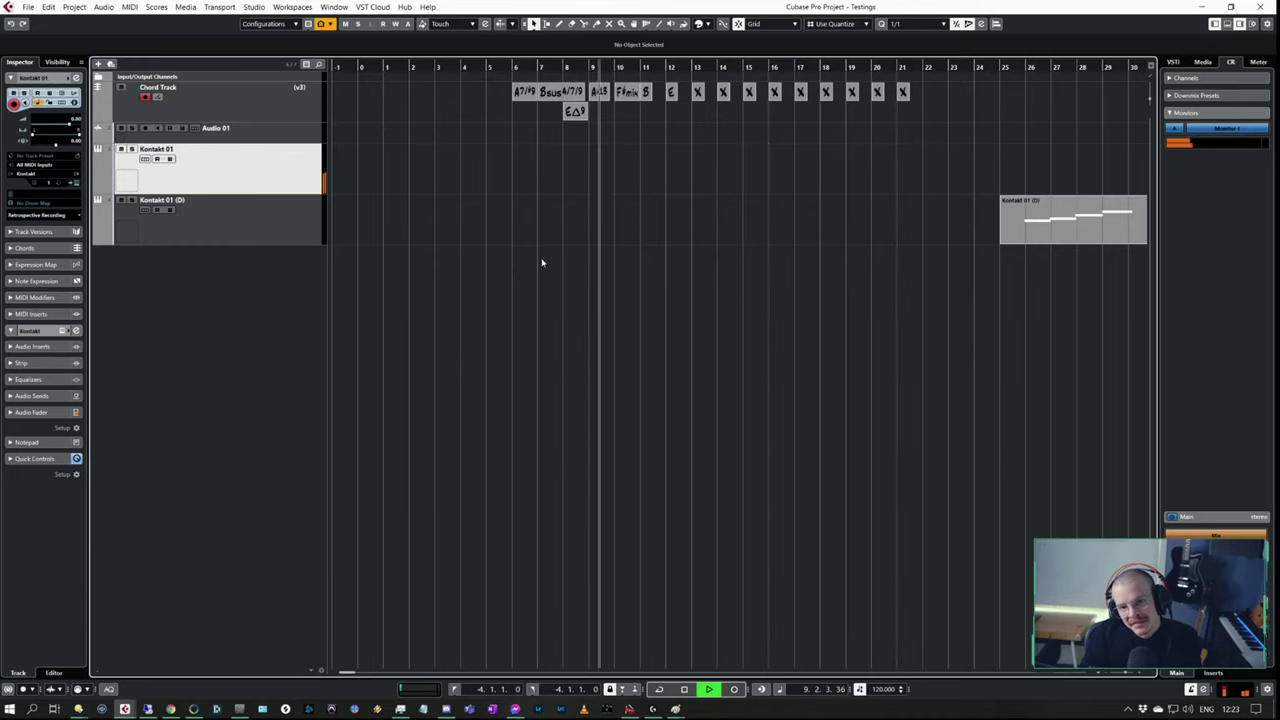
{"action": "key", "text": "space"}
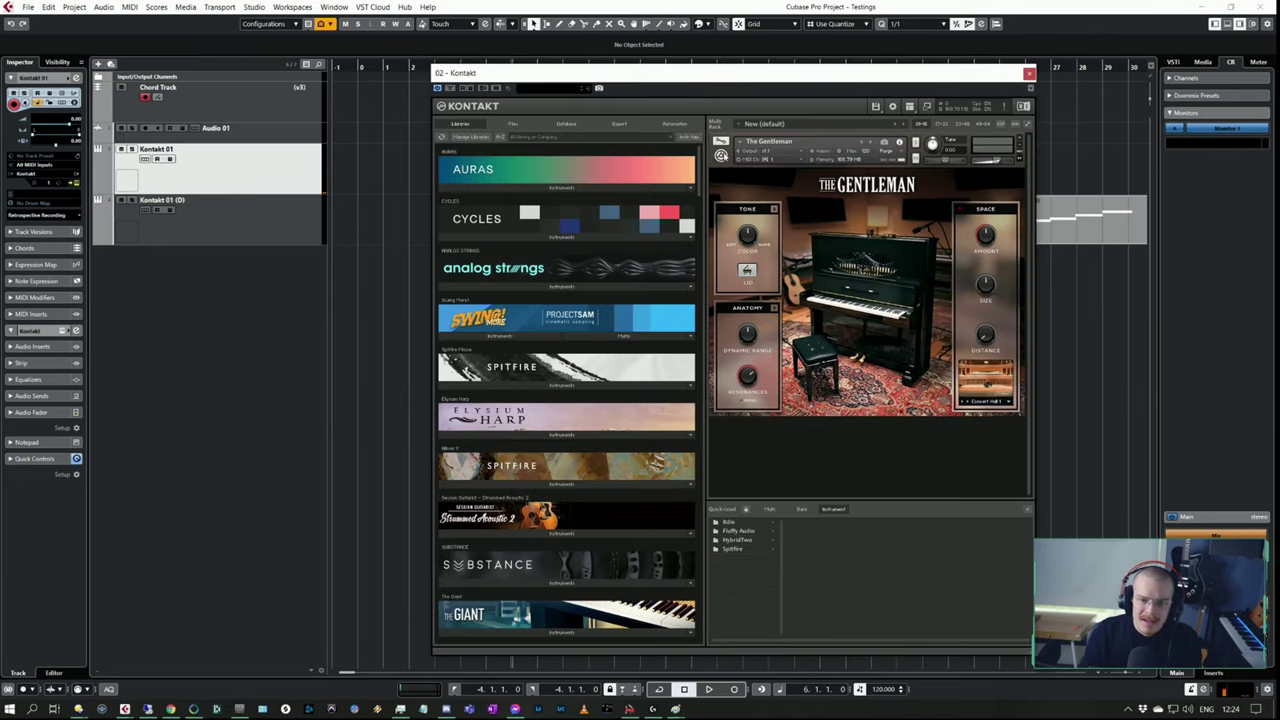
- Replace The Gentleman with Nylon Guitar in Kontakt and close its window
{"action": "left_click", "coordinate": [1021, 142]}
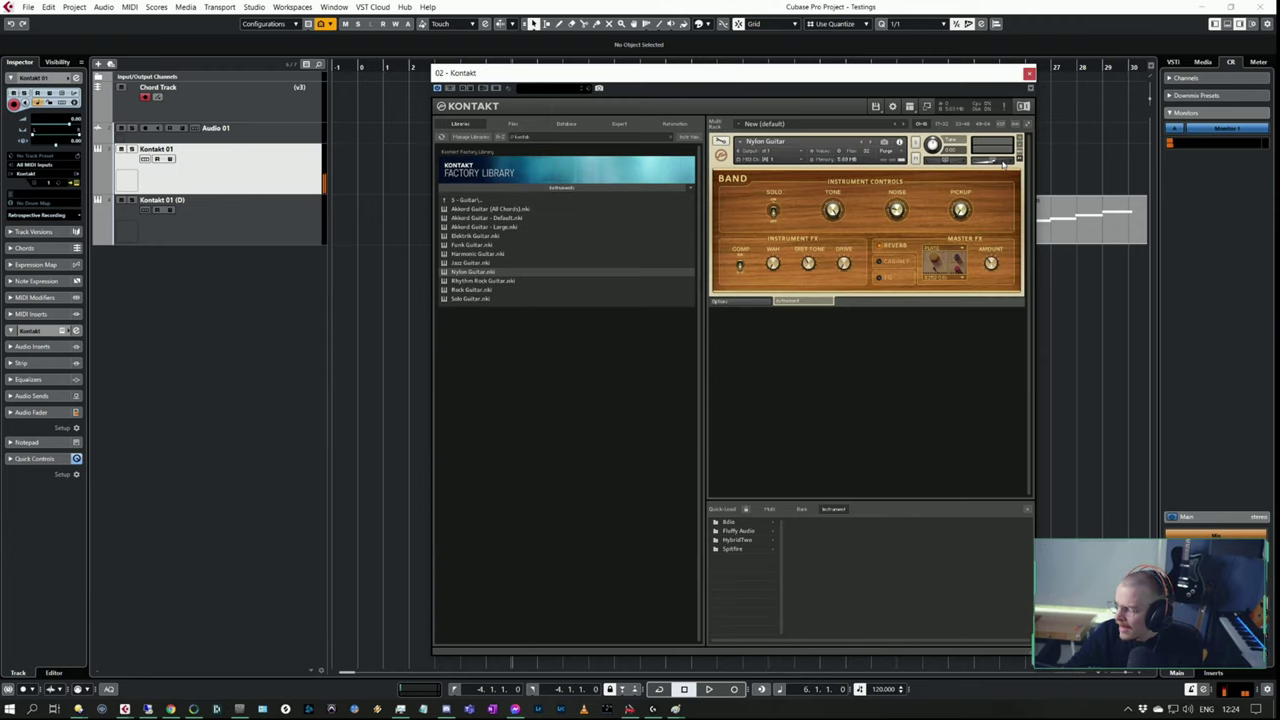
{"action": "left_click", "coordinate": [1030, 74]}
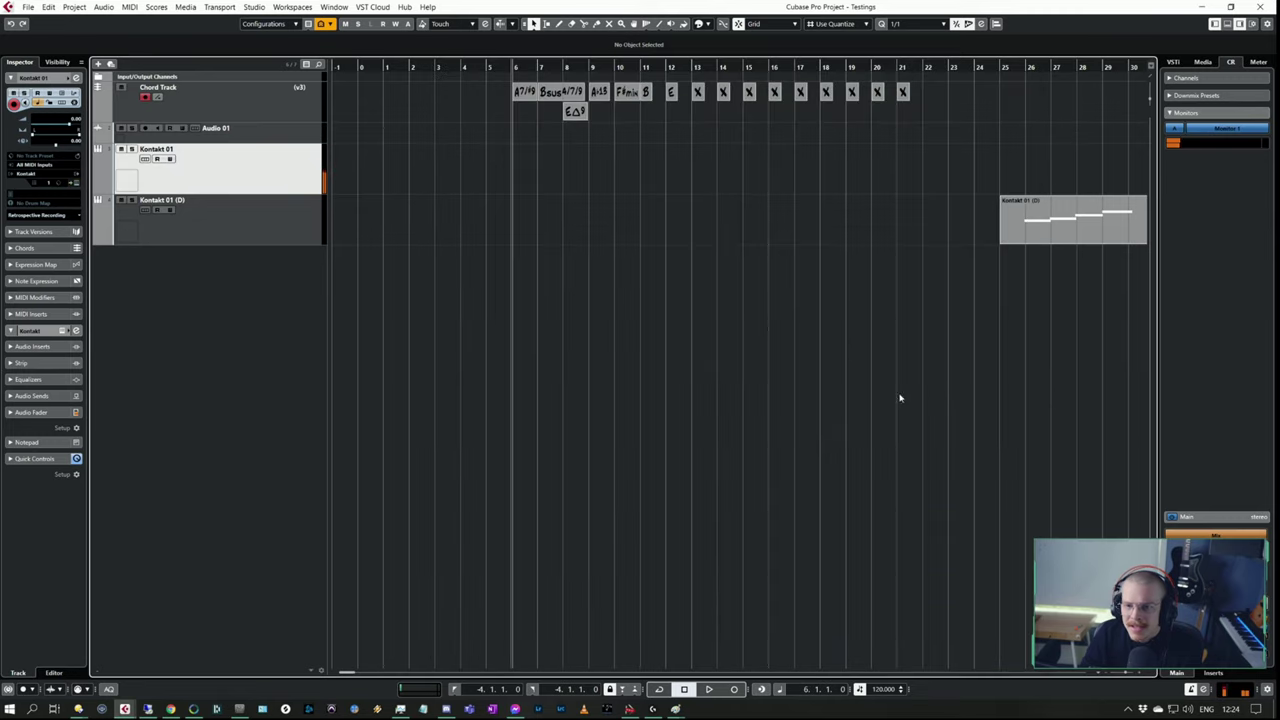
- Drag the opening chord events onto Kontakt 01 to create a MIDI chord part
{"action": "left_click_drag", "start_coordinate": [633, 84], "coordinate": [488, 128]}
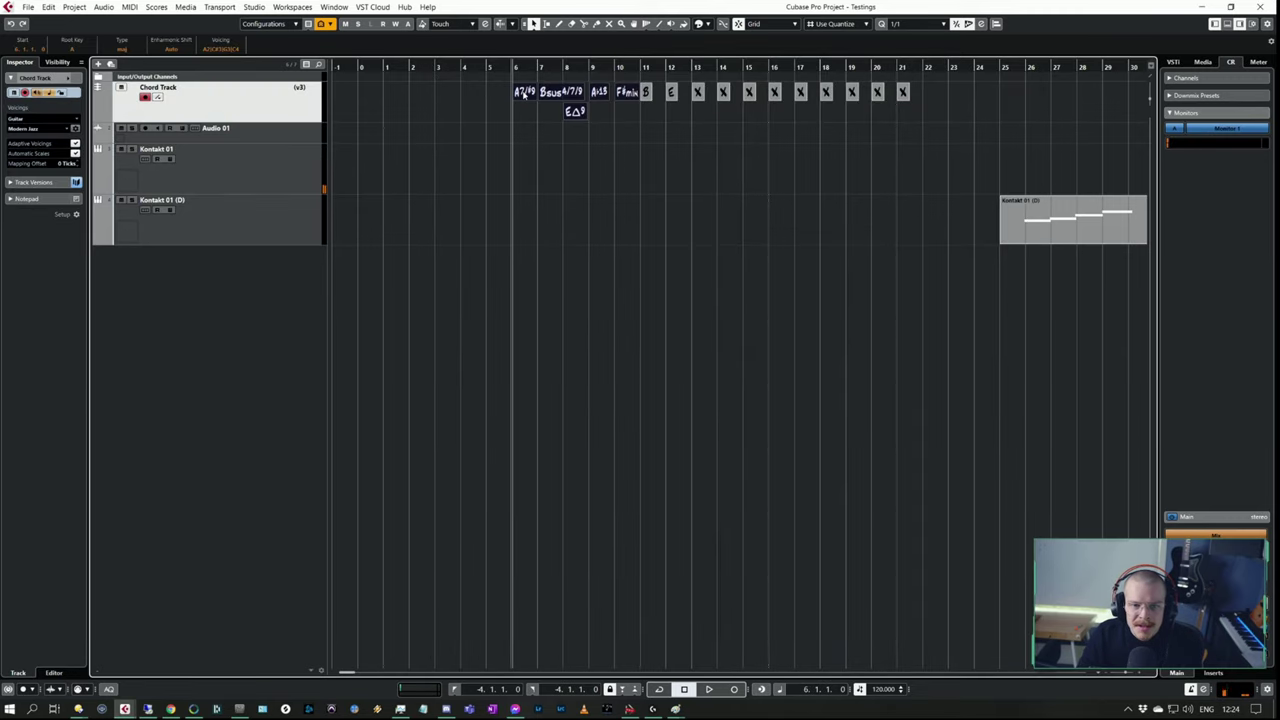
{"action": "left_click_drag", "start_coordinate": [550, 92], "coordinate": [521, 181]}
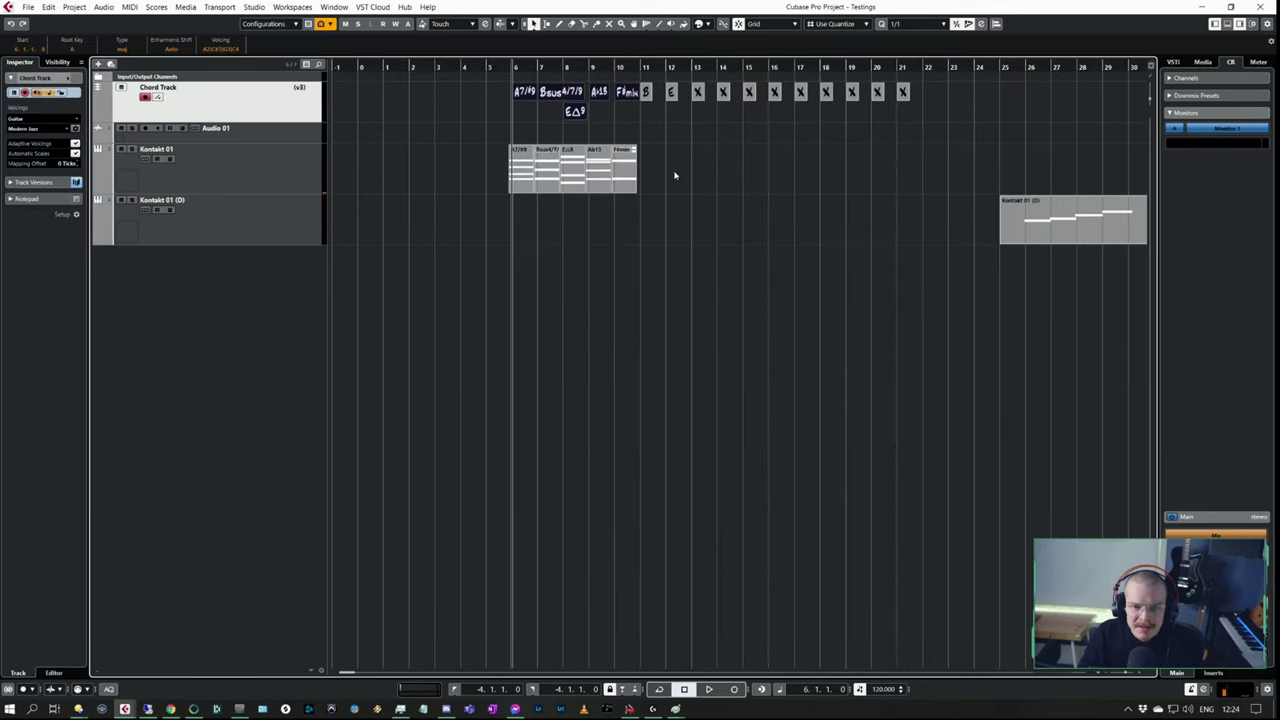
{"action": "left_click", "coordinate": [497, 183]}
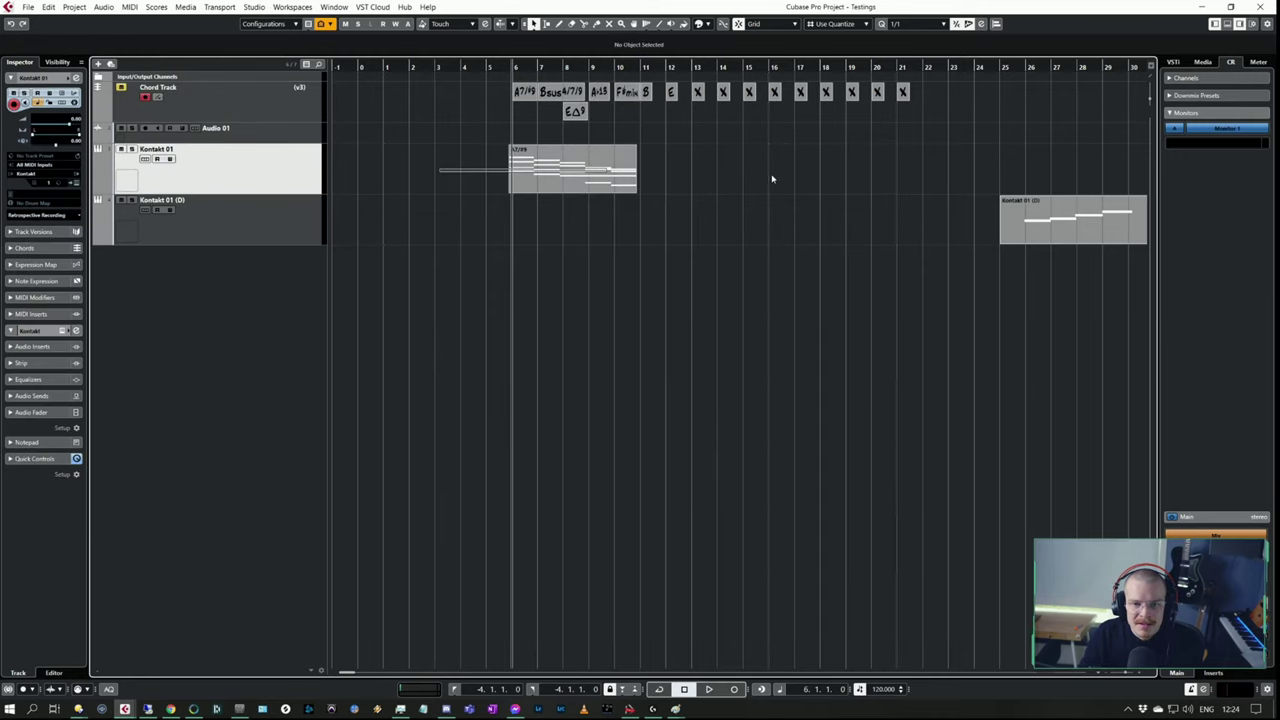
- Audition the chord part's voicings in the Key Editor, zoomed out, then undo the part
{"action": "key", "text": "ctrl+e"}
{"action": "key", "text": "space"}
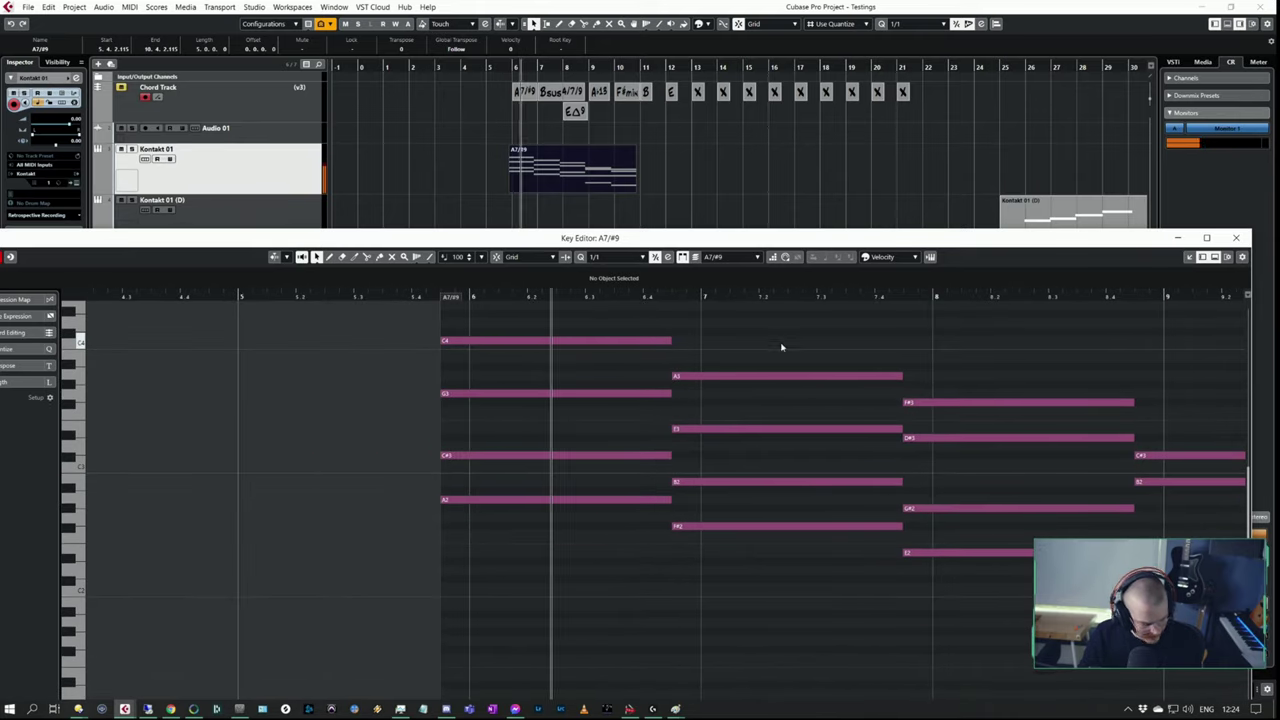
{"action": "key", "text": "g"}
{"action": "key", "text": "g"}
{"action": "key", "text": "g"}
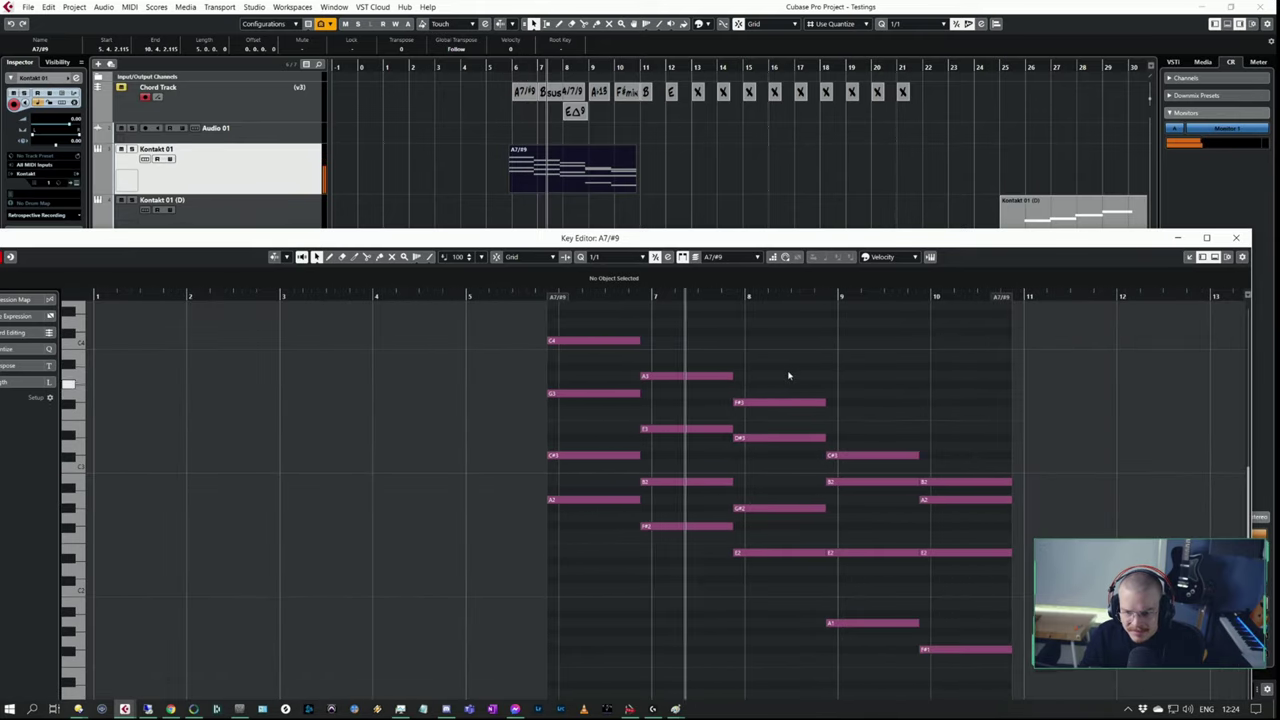
{"action": "key", "text": "g"}
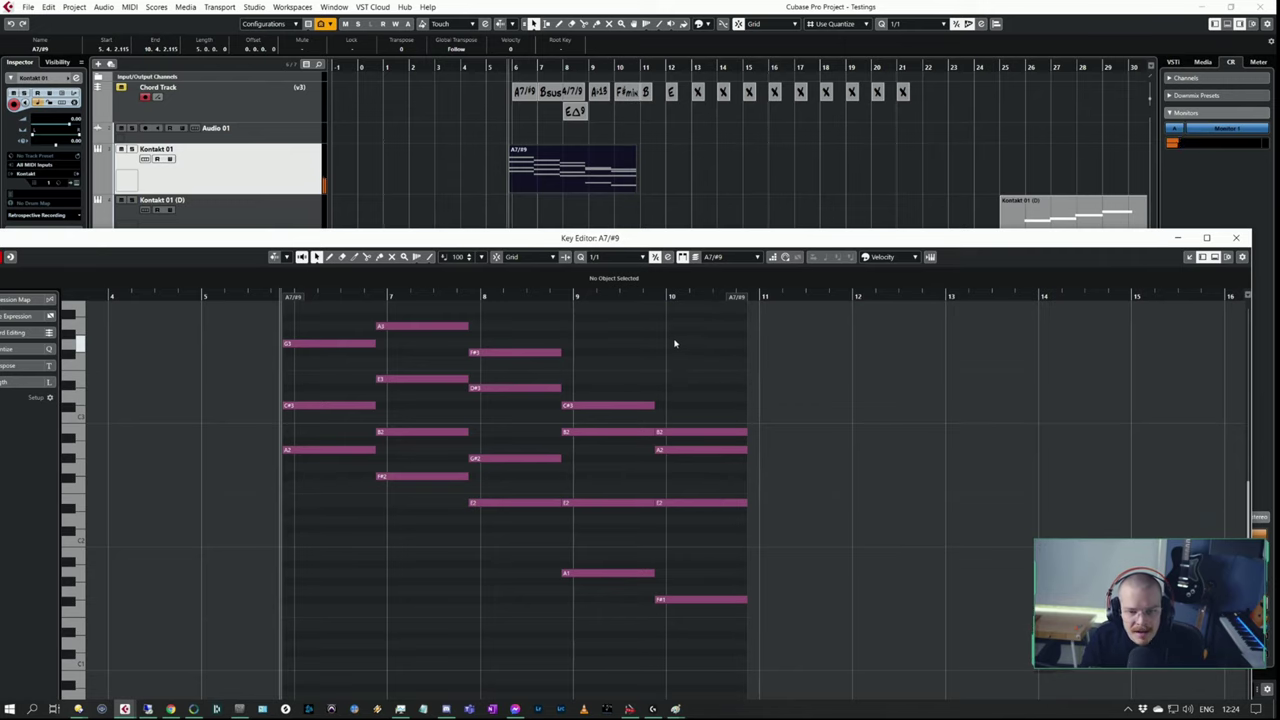
{"action": "key", "text": "Escape"}
{"action": "key", "text": "ctrl+z"}
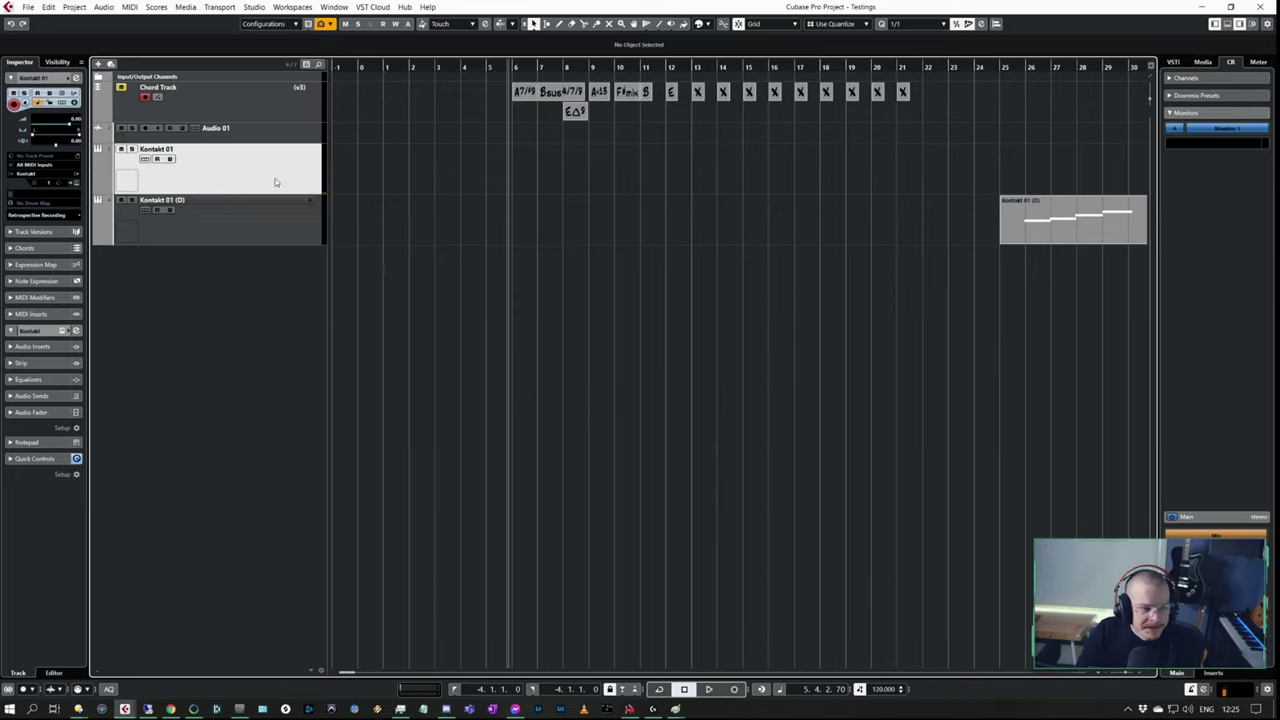
- Select the chord track and delete the old Kontakt 01 (D) part
{"action": "left_click", "coordinate": [217, 91]}
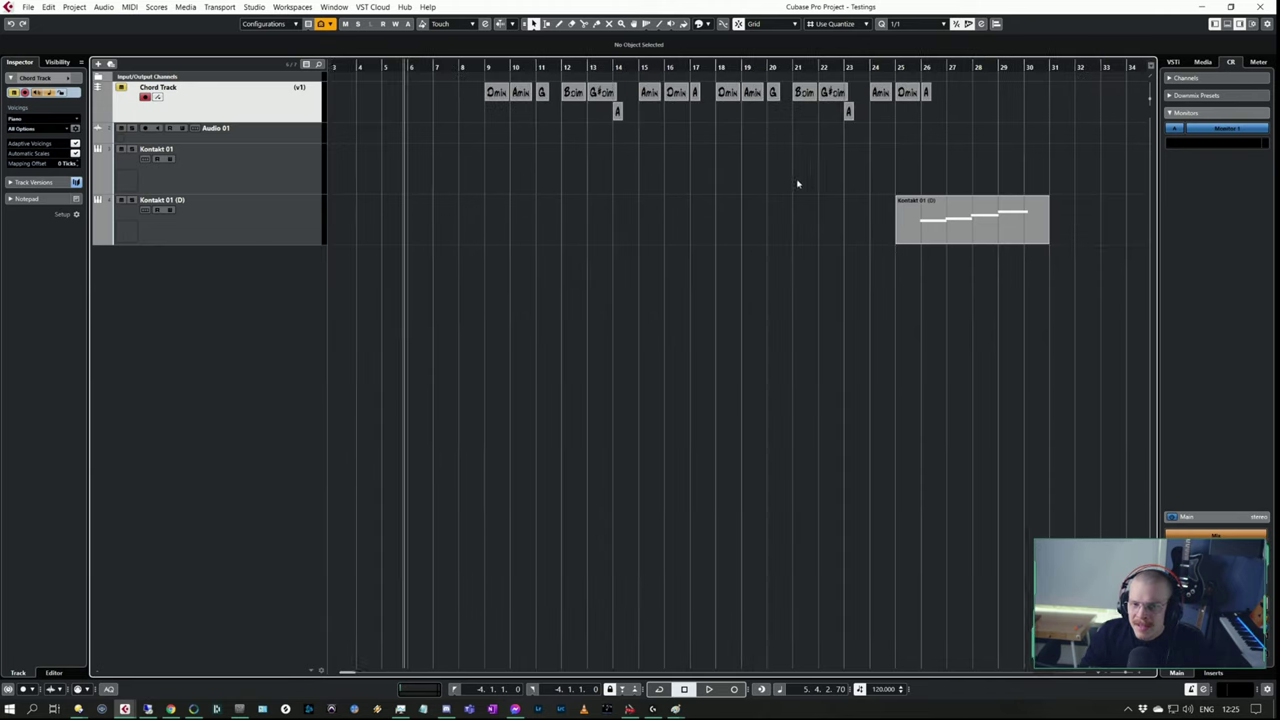
{"action": "left_click", "coordinate": [920, 232]}
{"action": "key", "text": "Delete"}
{"action": "scroll", "coordinate": [549, 242], "scroll_direction": "left", "scroll_amount": 2}
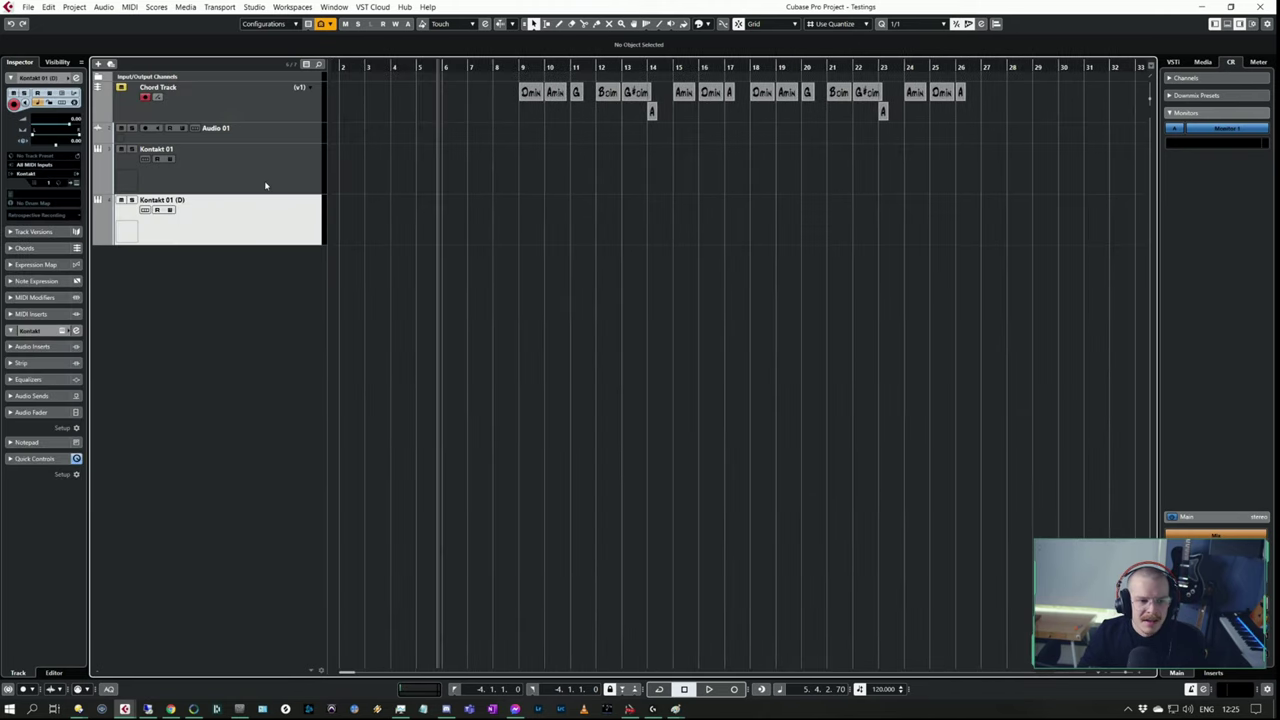
- Record a new guitar part on Kontakt 01 starting at bar 8, running to bar 19
{"action": "left_click", "coordinate": [266, 188]}
{"action": "left_click", "coordinate": [490, 171]}
{"action": "left_click", "coordinate": [480, 171]}
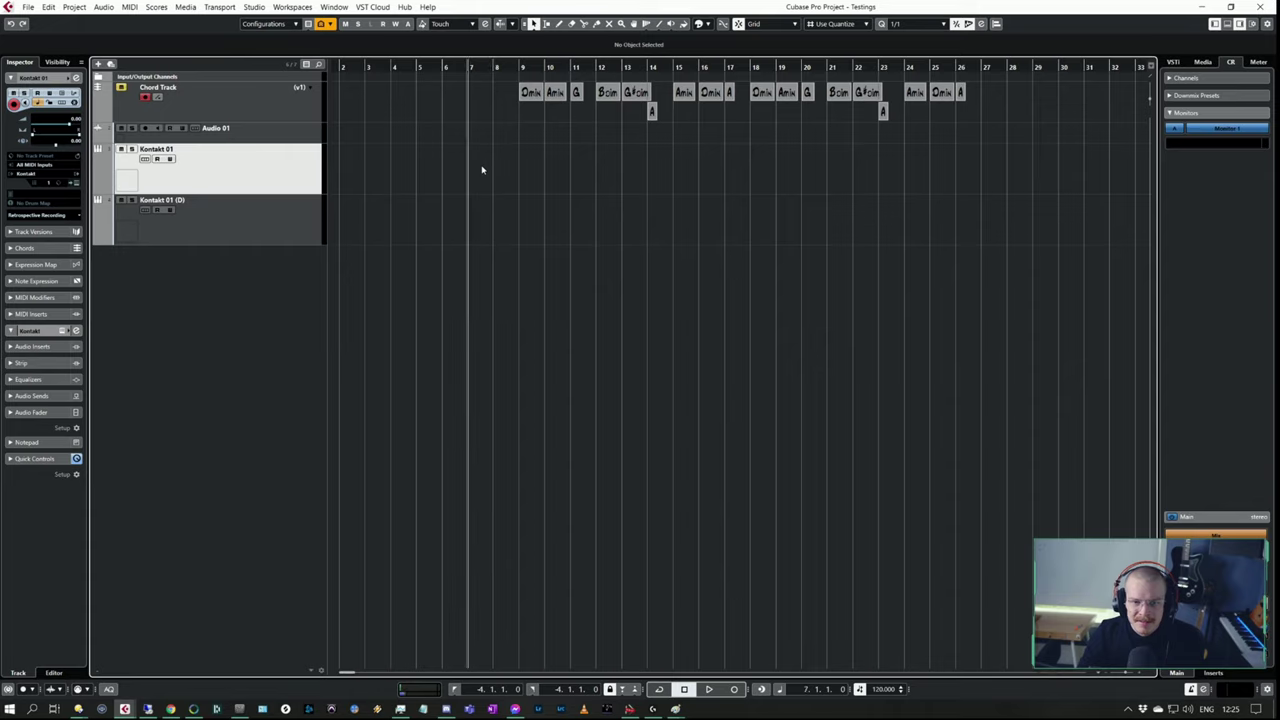
{"action": "left_click", "coordinate": [490, 170]}
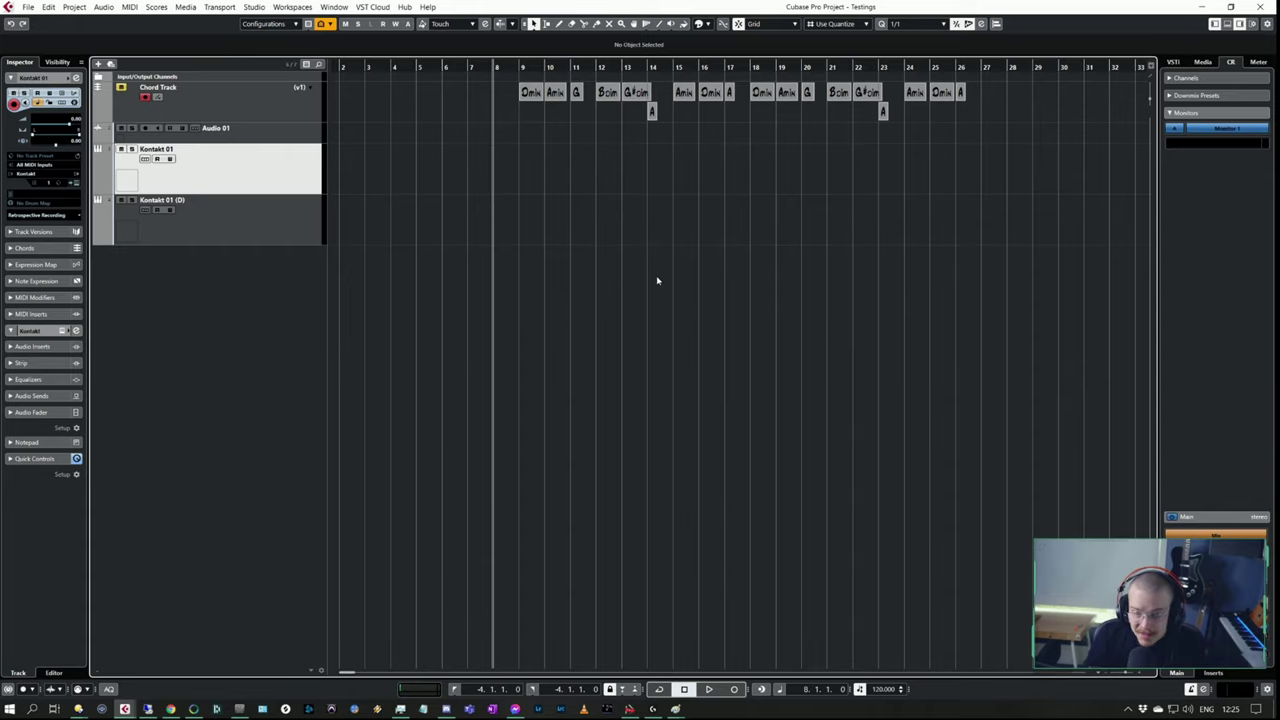
{"action": "key", "text": "KP_Multiply"}
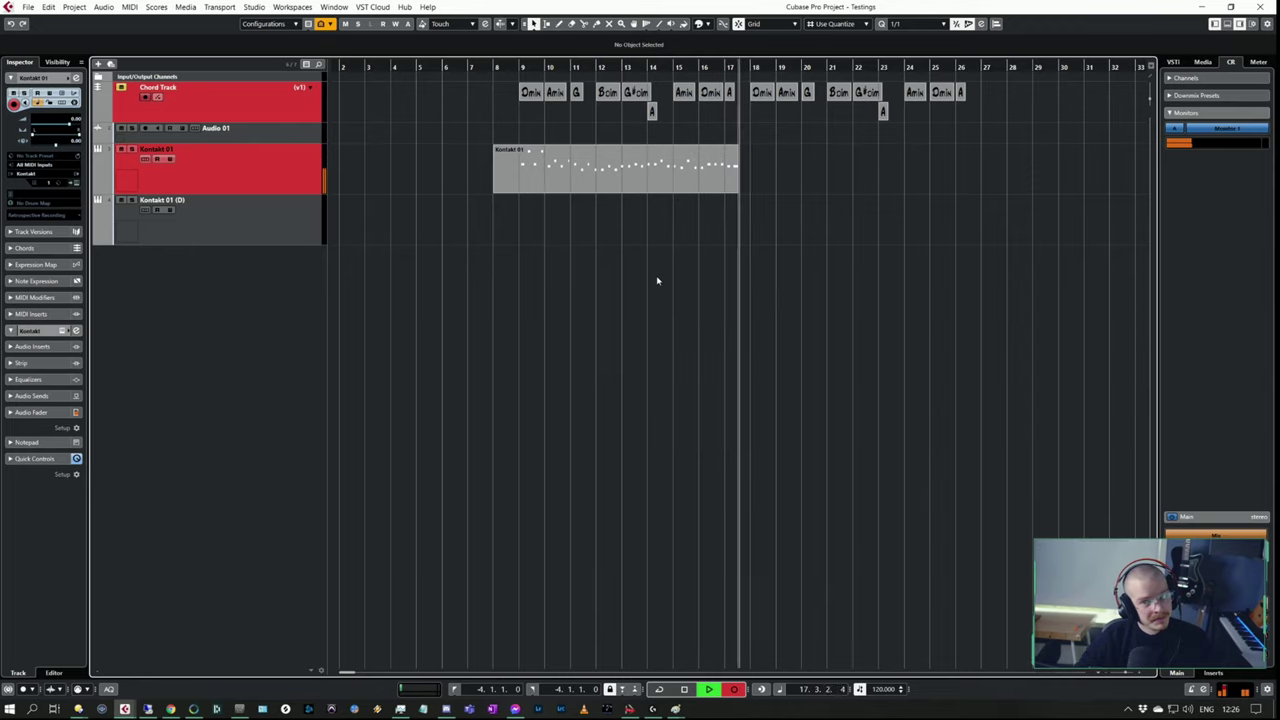
{"action": "key", "text": "space"}
{"action": "left_click", "coordinate": [661, 281]}
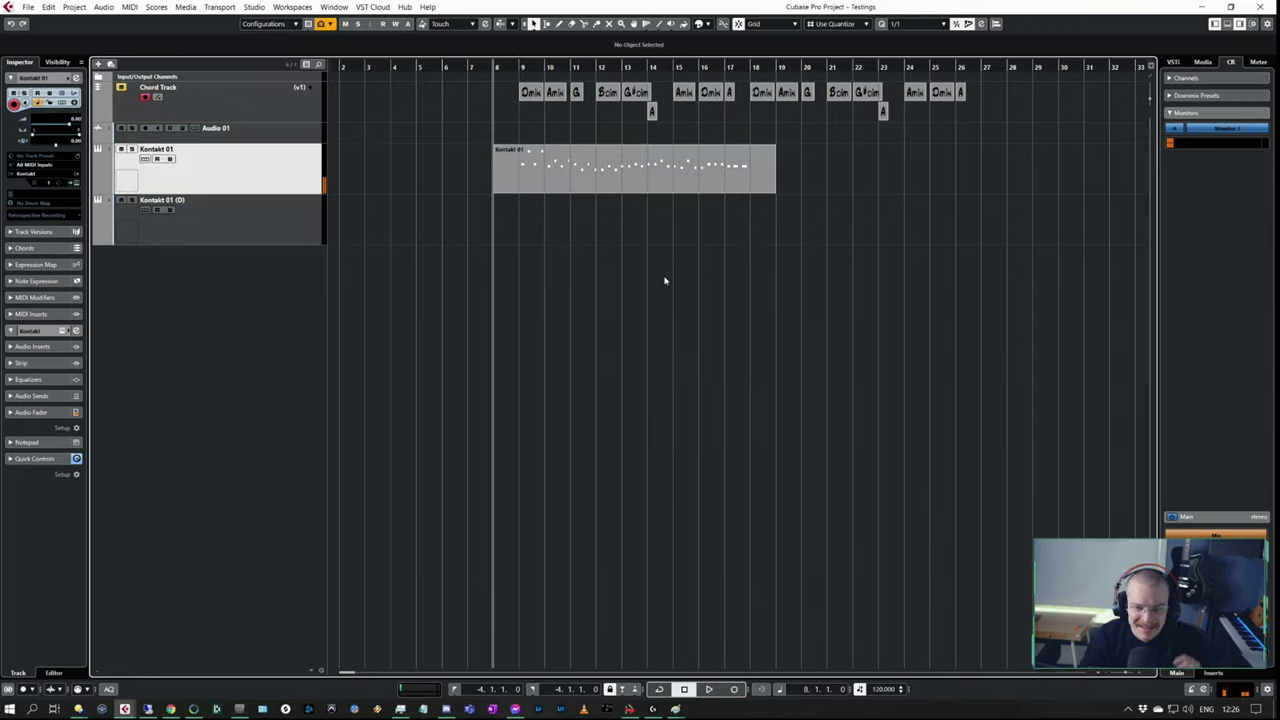
- Record a strings part on Kontakt 01 (D) from bar 8 to bar 20, after closing the Kontakt window
{"action": "left_click", "coordinate": [604, 160]}
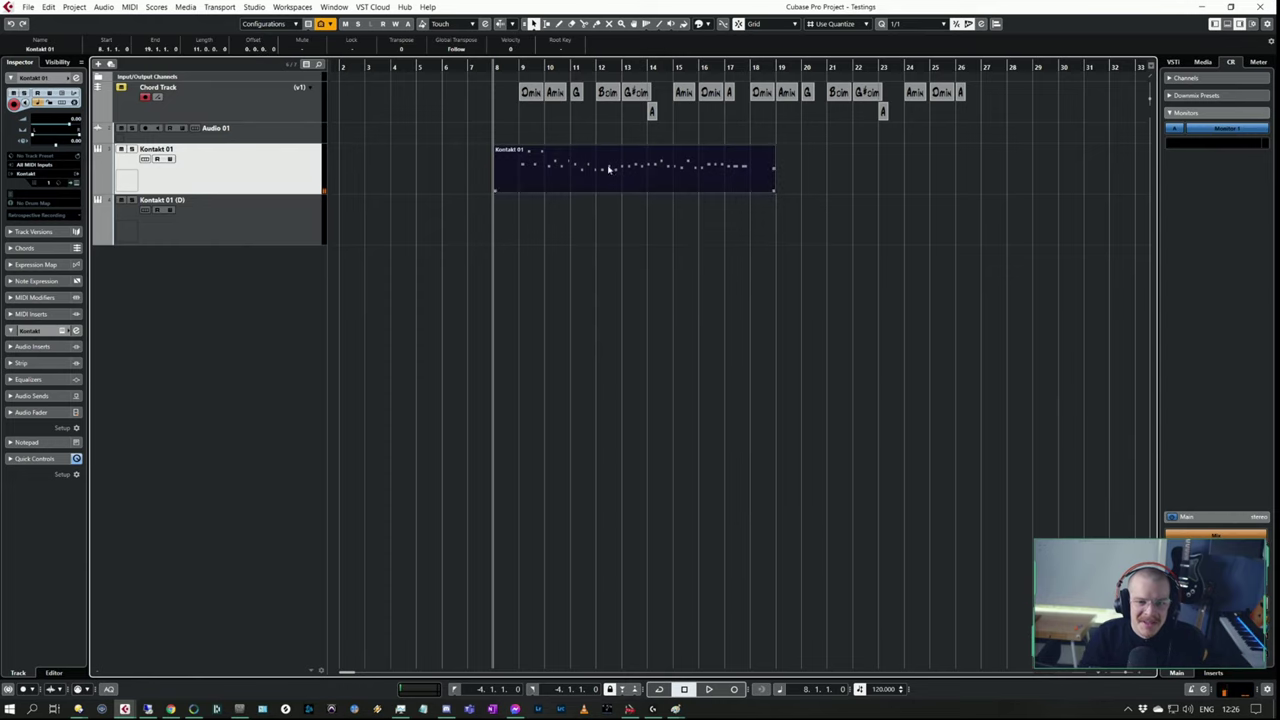
{"action": "scroll", "coordinate": [535, 258], "scroll_direction": "left", "scroll_amount": 1}
{"action": "left_click", "coordinate": [535, 258]}
{"action": "left_click", "coordinate": [290, 238]}
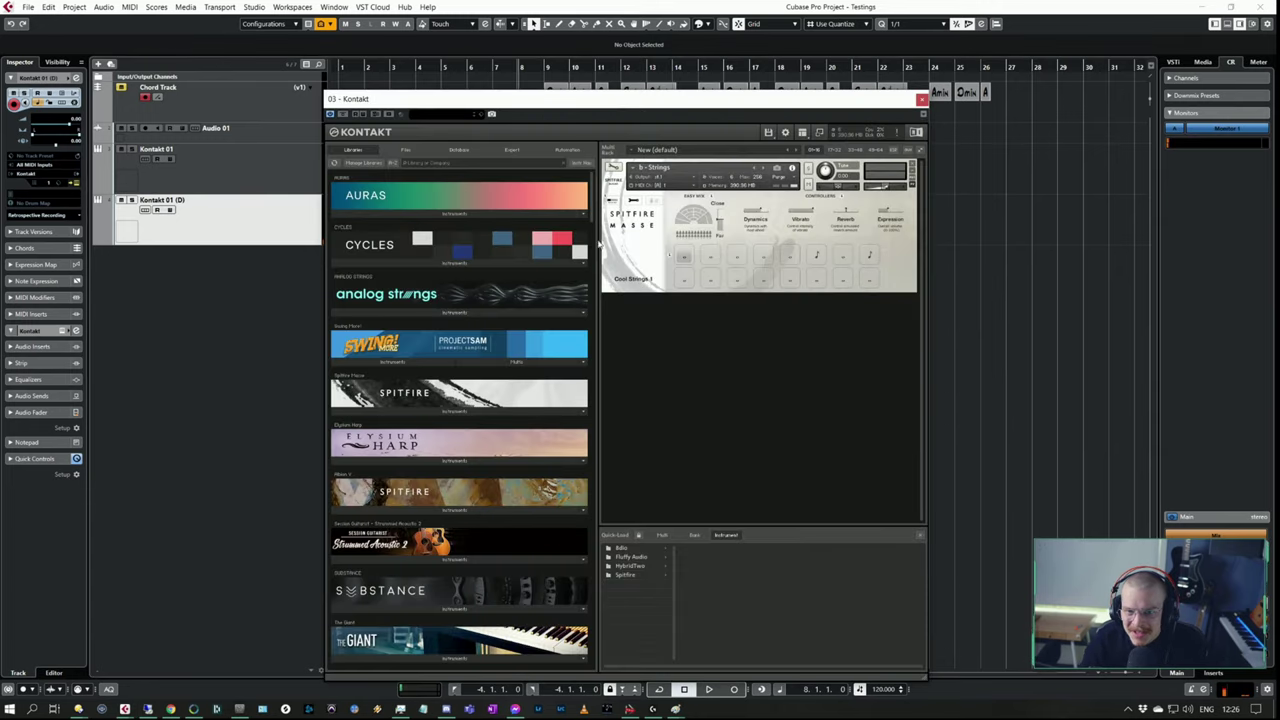
{"action": "left_click", "coordinate": [921, 100]}
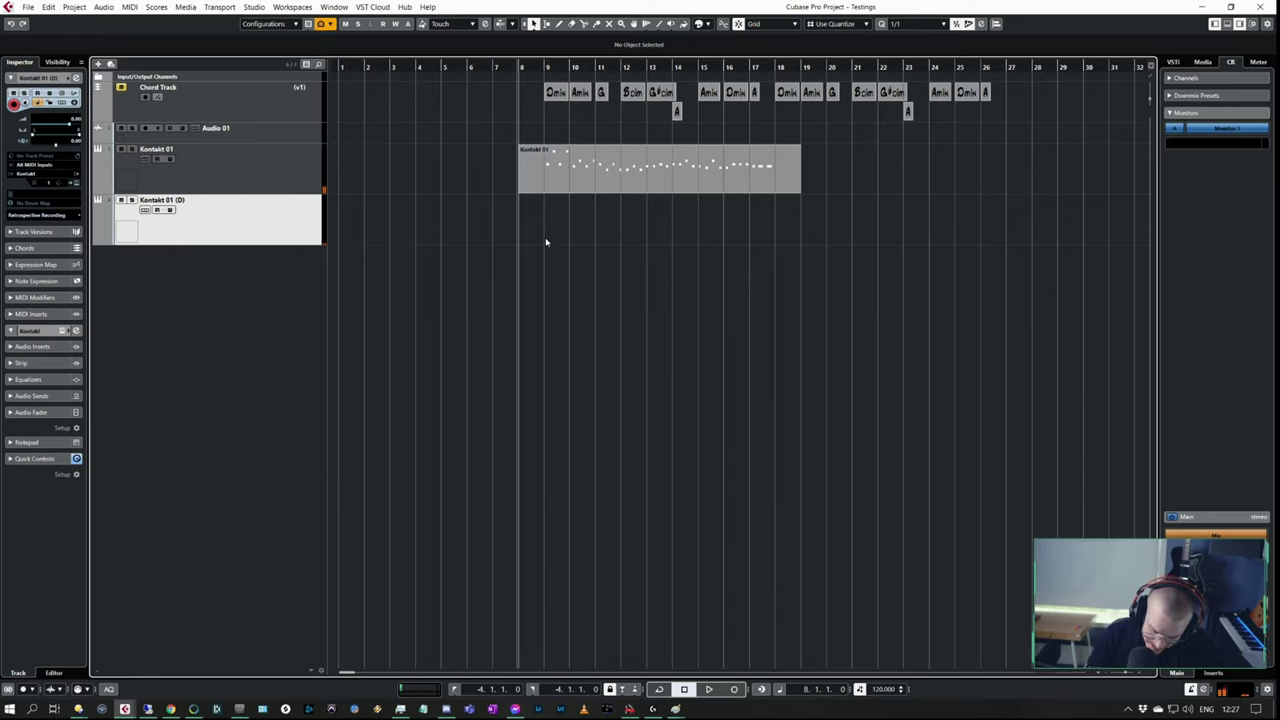
{"action": "key", "text": "KP_Multiply"}
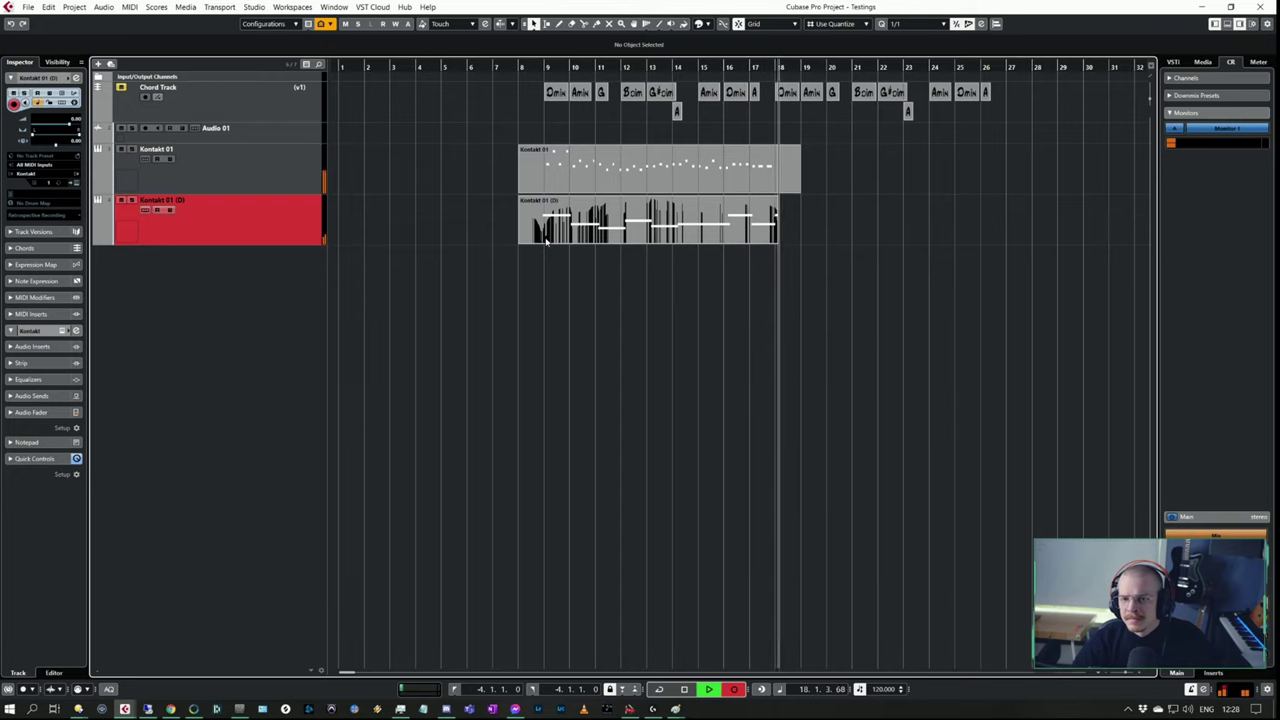
{"action": "key", "text": "space"}
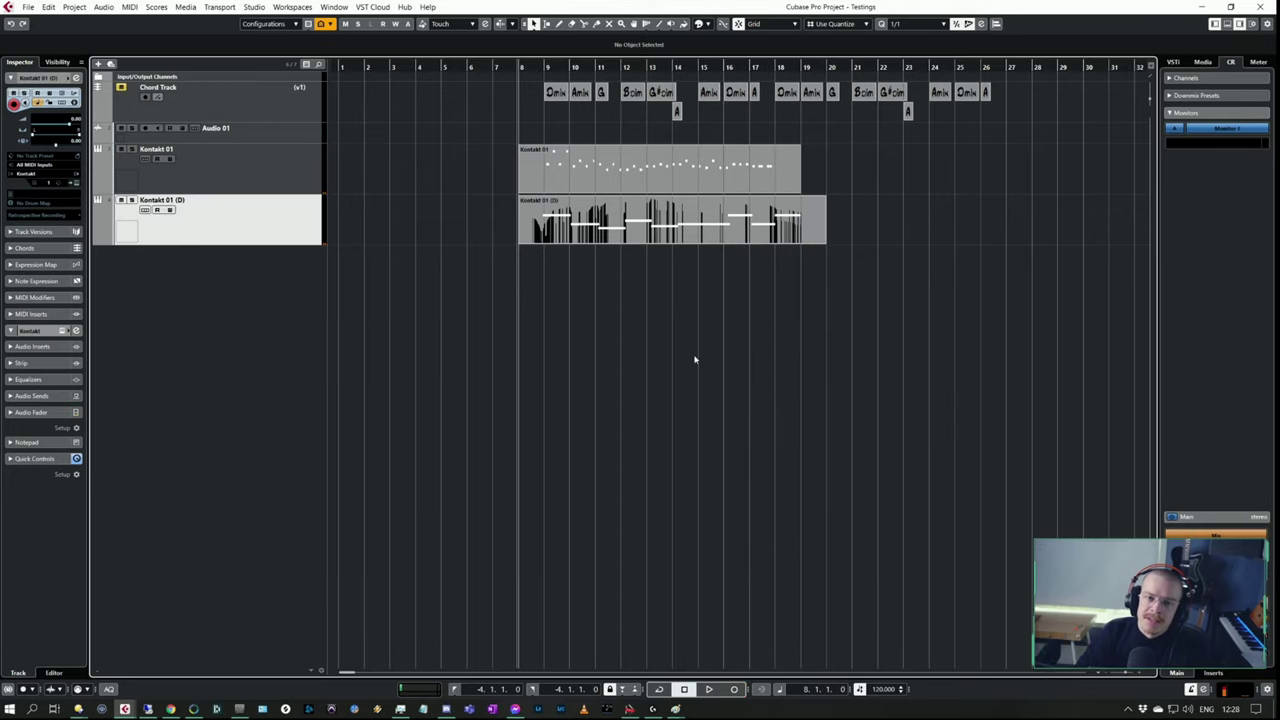
- Select the Kontakt 01 (D) strings part and briefly view its notes in the Key Editor
{"action": "key", "text": "Up"}
{"action": "key", "text": "Up"}
{"action": "key", "text": "Up"}
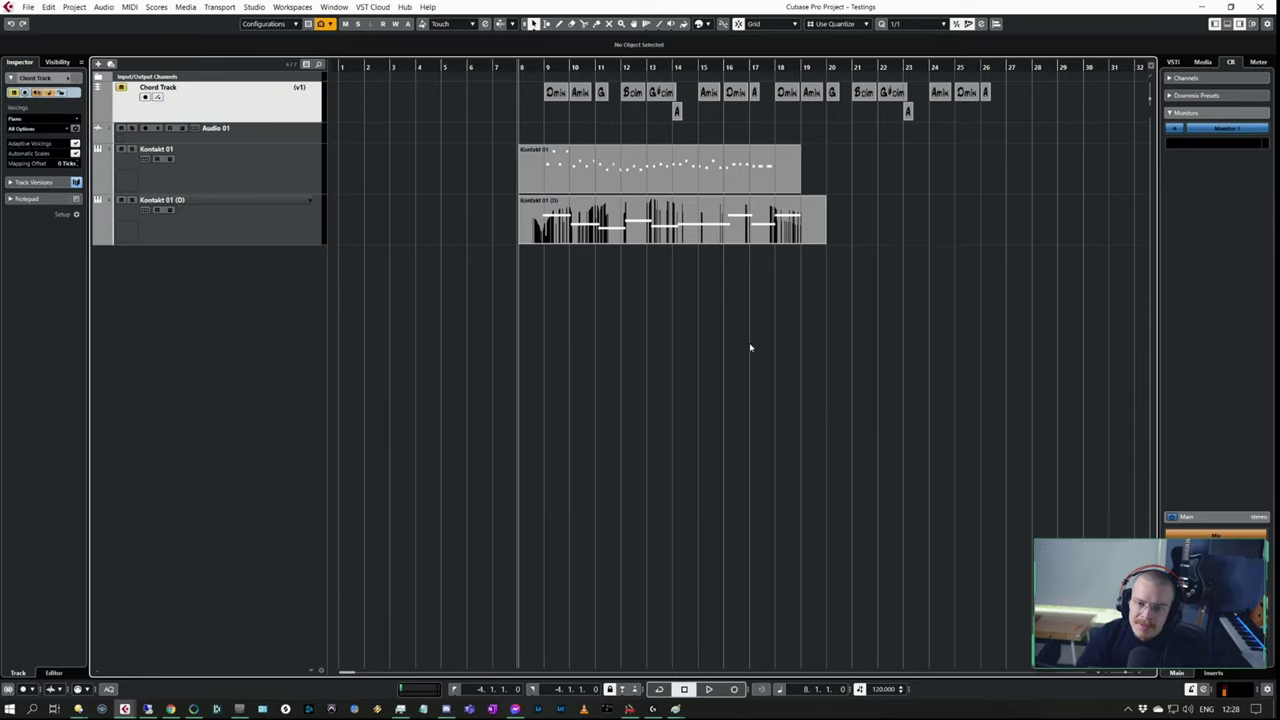
{"action": "left_click", "coordinate": [625, 238]}
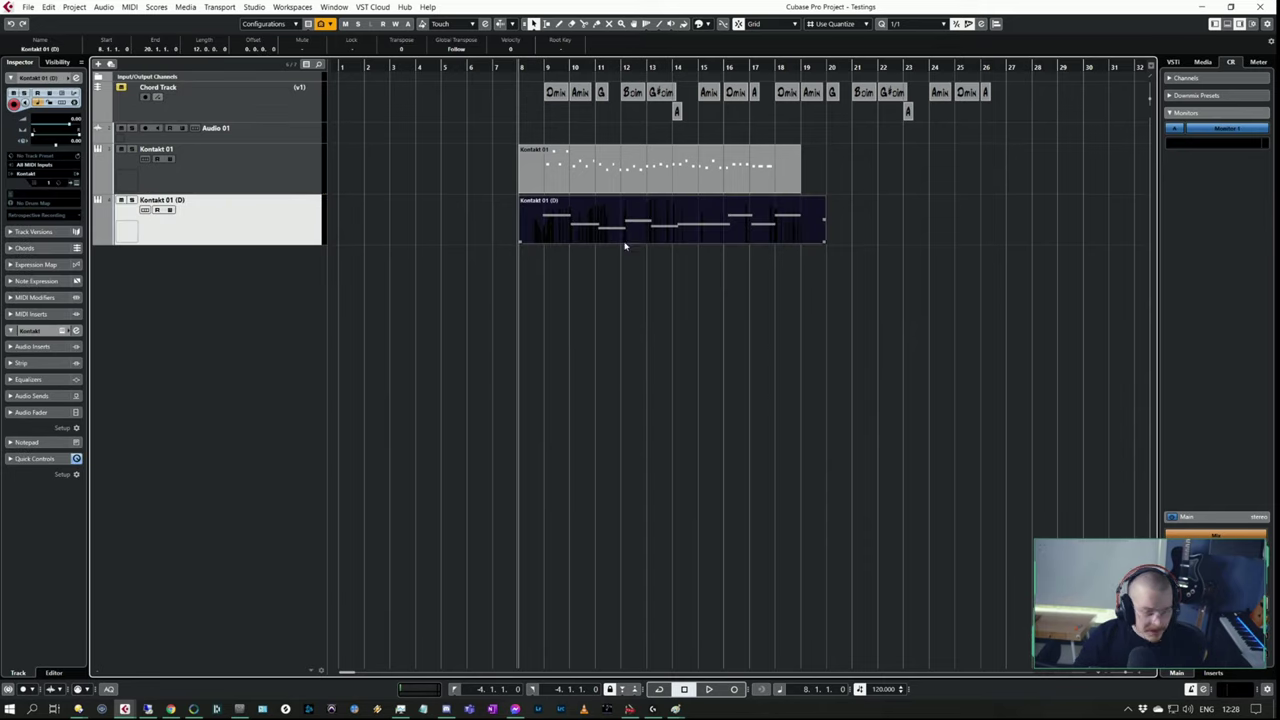
{"action": "key", "text": "ctrl+Down"}
{"action": "key", "text": "ctrl+Up"}
{"action": "key", "text": "Return"}
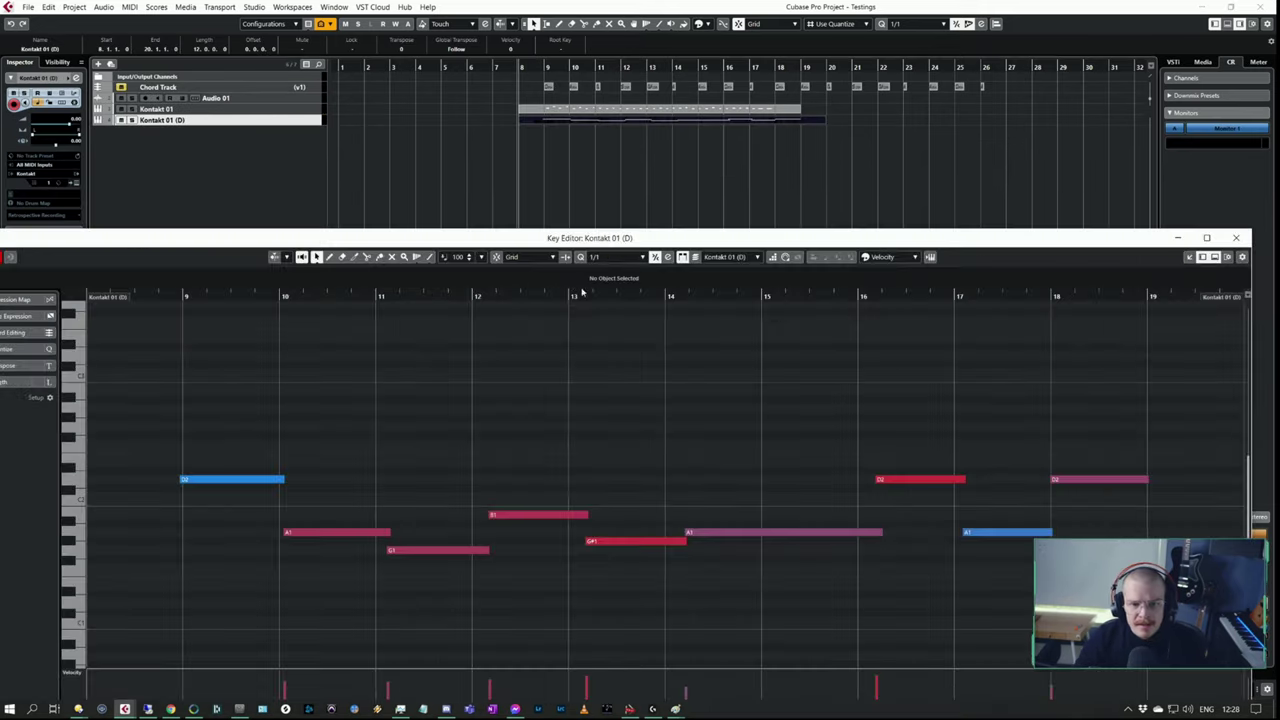
{"action": "left_click_drag", "start_coordinate": [610, 234], "coordinate": [597, 160]}
{"action": "key", "text": "Return"}
- Adjust the chord track height, reopen the strings part's notes, and position the editor window higher
{"action": "left_click", "coordinate": [298, 121]}
{"action": "left_click_drag", "start_coordinate": [298, 121], "coordinate": [301, 120]}
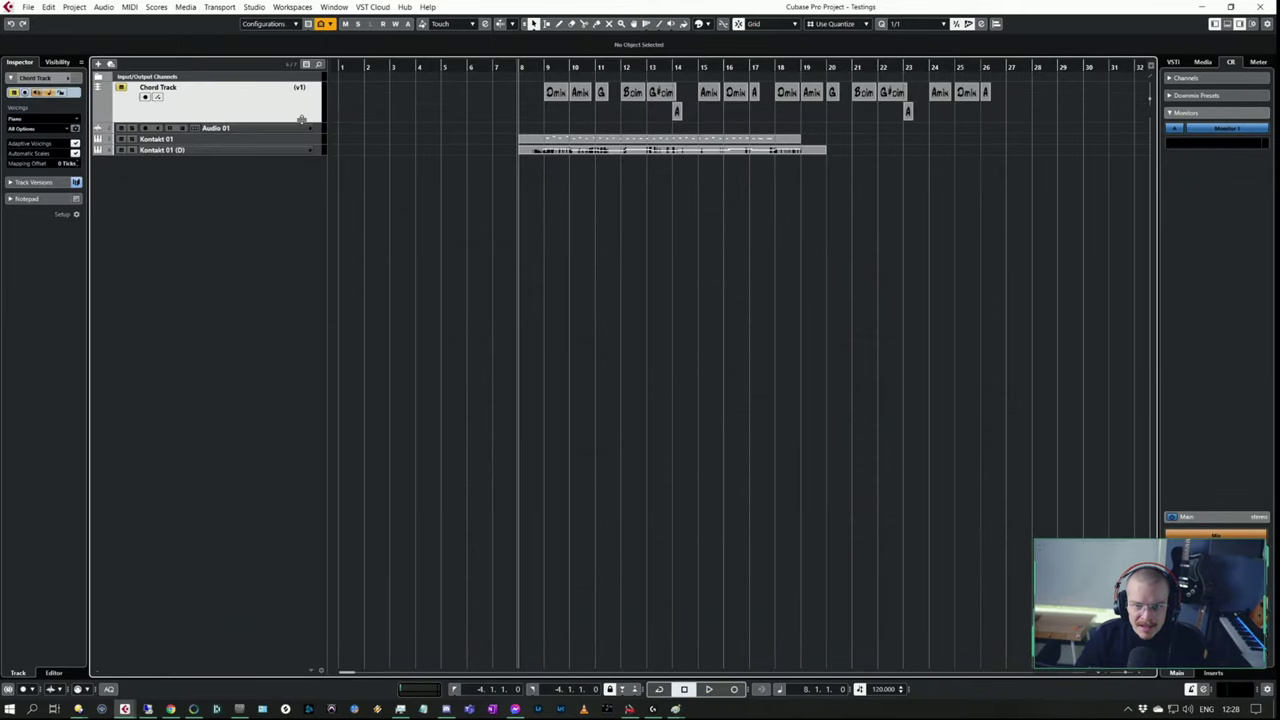
{"action": "left_click", "coordinate": [617, 152]}
{"action": "key", "text": "Return"}
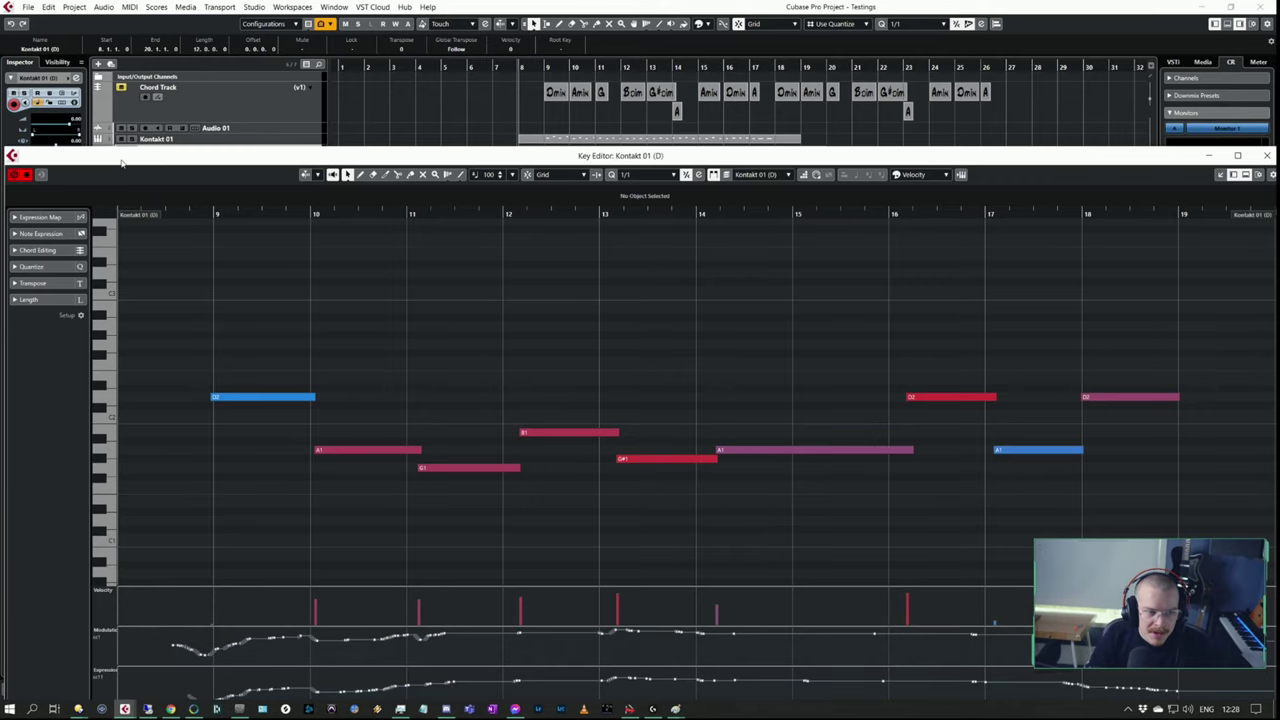
{"action": "left_click_drag", "start_coordinate": [121, 162], "coordinate": [117, 160]}
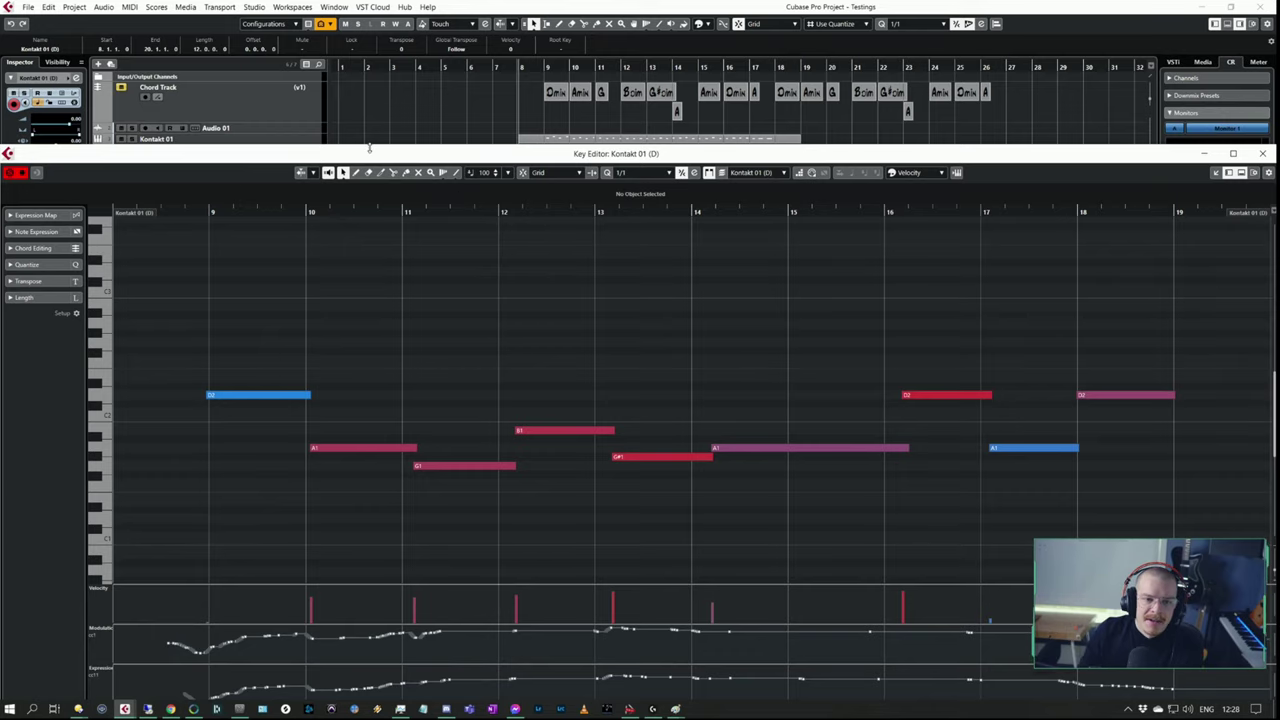
{"action": "mouse_move", "coordinate": [371, 153]}
{"action": "left_mouse_down"}
{"action": "mouse_move", "coordinate": [364, 133]}
{"action": "mouse_move", "coordinate": [378, 141]}
{"action": "left_mouse_up"}
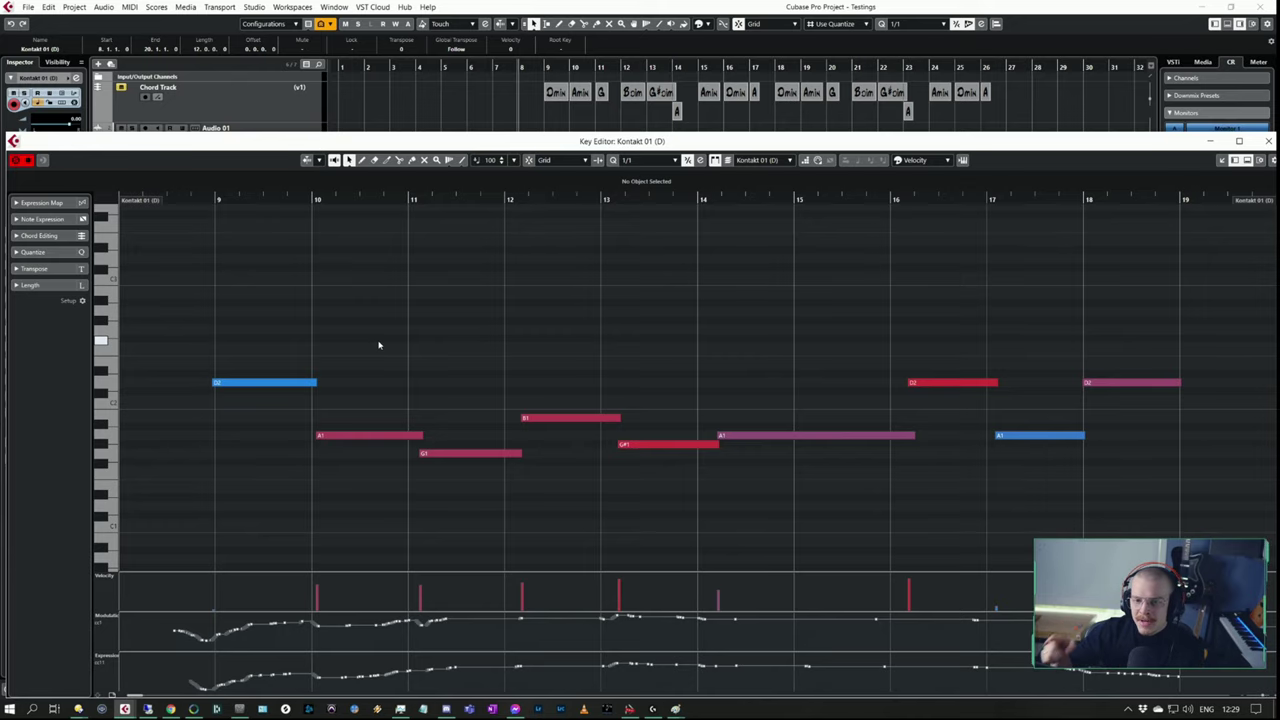
- Review the guitar and strings notes together in the Key Editor, then close it
{"action": "key", "text": "Return"}
{"action": "key", "text": "Return"}
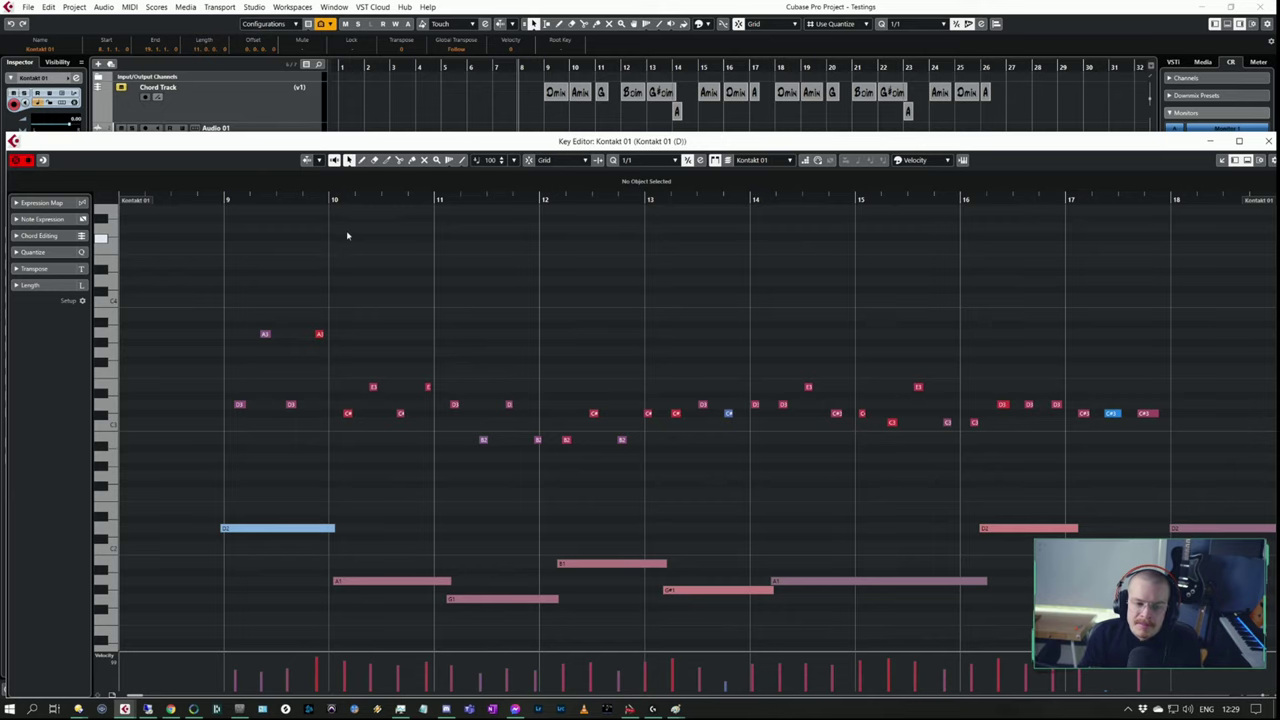
{"action": "scroll", "coordinate": [455, 280], "scroll_direction": "down", "scroll_amount": 4}
{"action": "scroll", "coordinate": [495, 340], "scroll_direction": "up", "scroll_amount": 2}
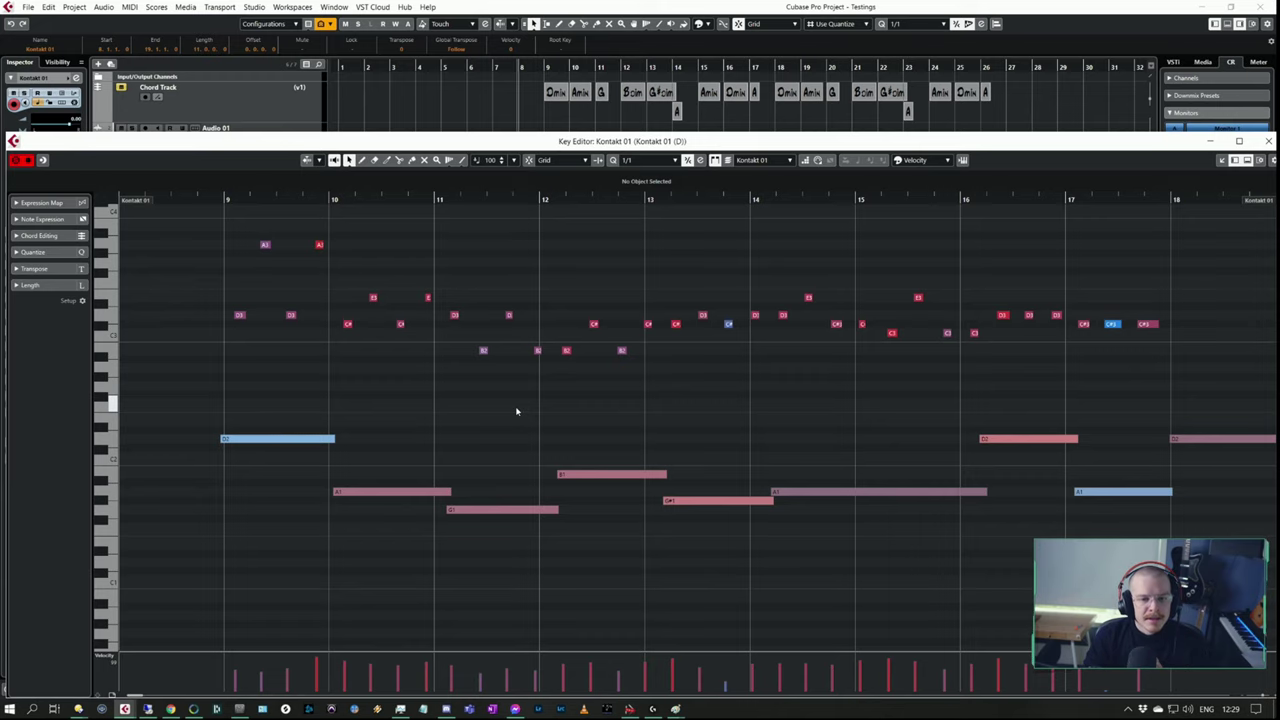
{"action": "key", "text": "Escape"}
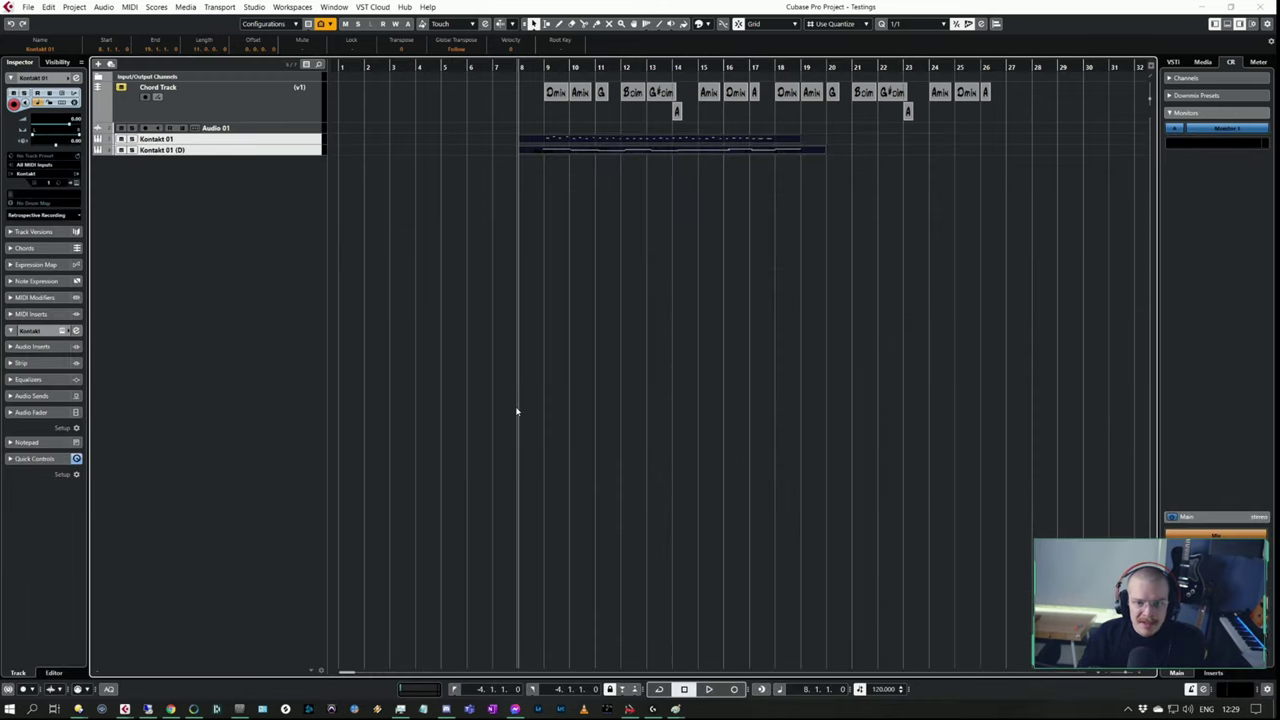